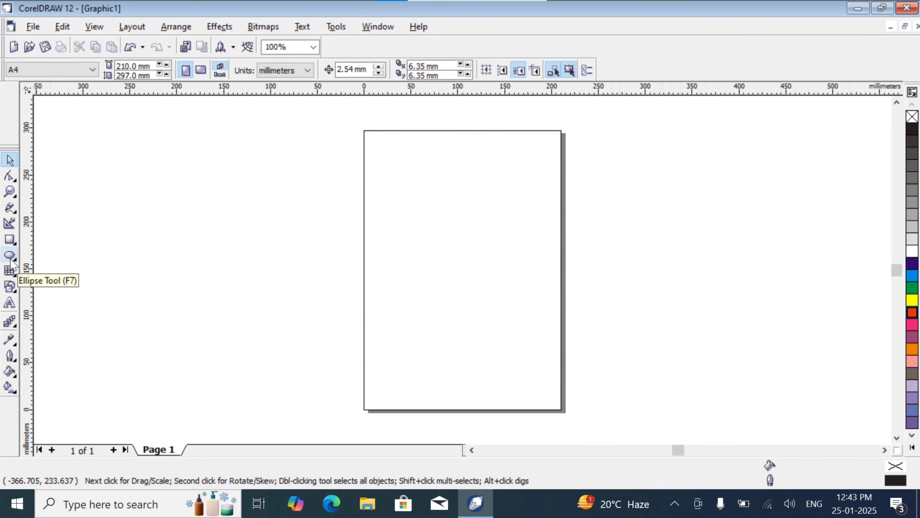
- Draw a rectangle about 179 mm wide and 166 mm high in the empty area beside the page
{"action": "left_click", "coordinate": [471, 449]}
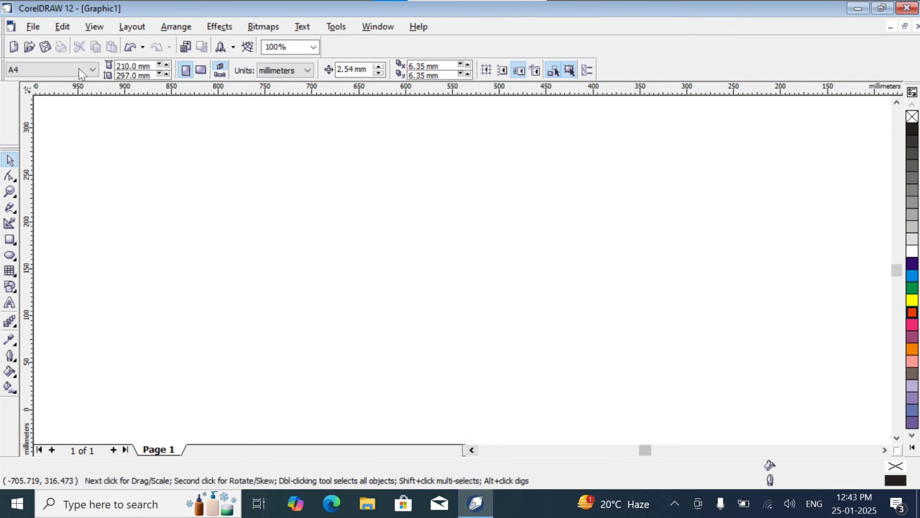
{"action": "left_click", "coordinate": [10, 255]}
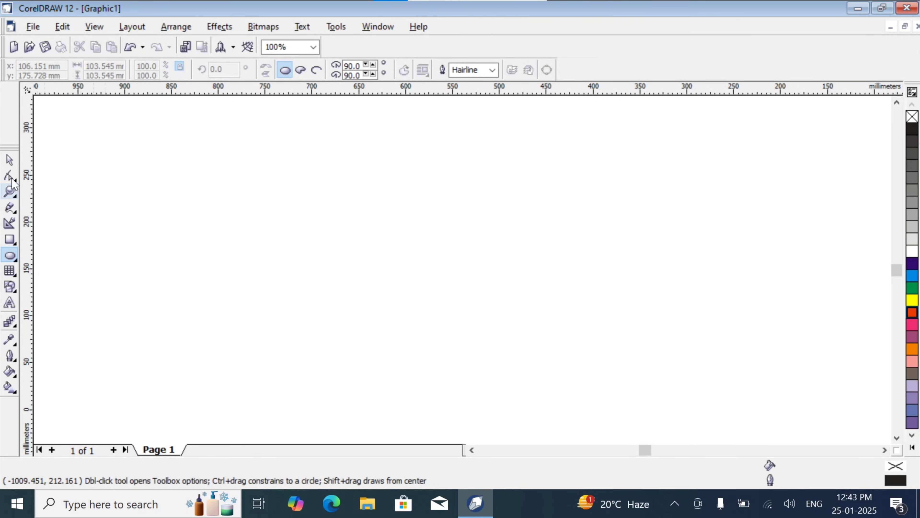
{"action": "left_click", "coordinate": [10, 239]}
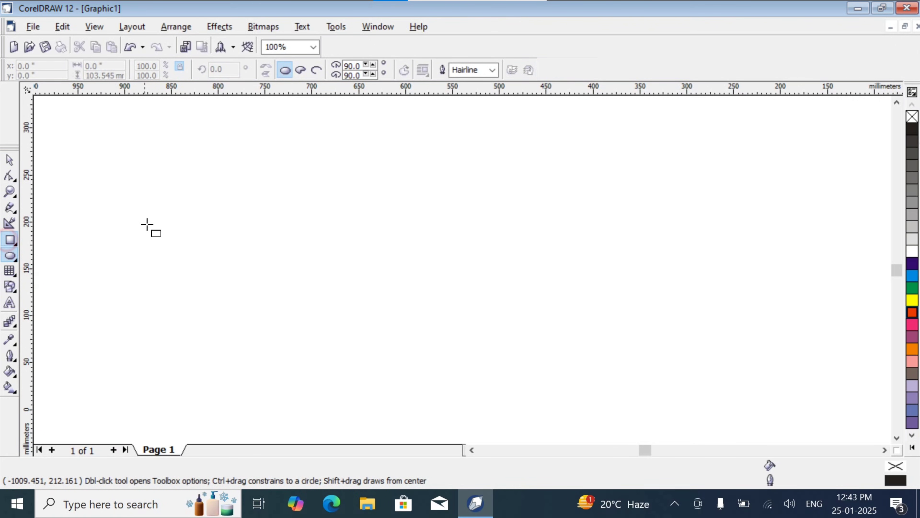
{"action": "left_click", "coordinate": [93, 189]}
{"action": "left_click_drag", "start_coordinate": [111, 214], "coordinate": [262, 344]}
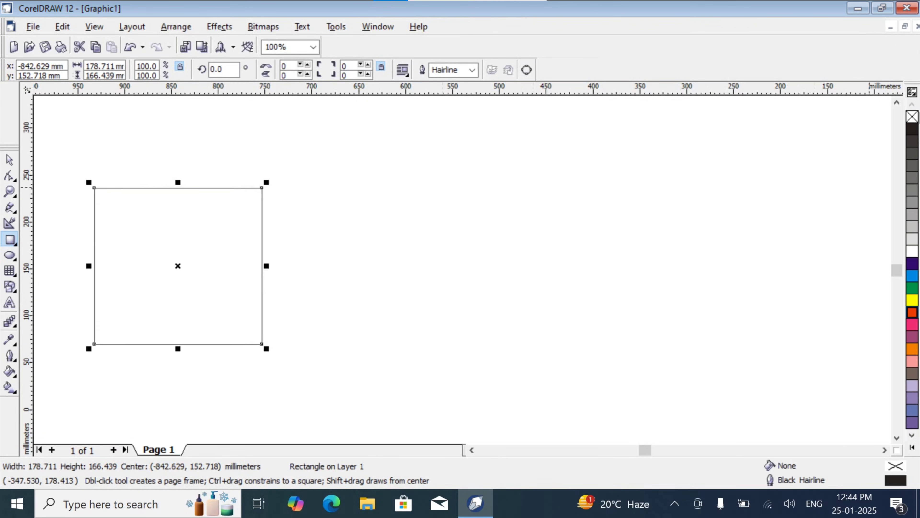
- Enlarge the rectangle to about 203 by 189 mm and fill it with the cyan shade C:61 M:0 Y:17 K:0
{"action": "left_click", "coordinate": [912, 279]}
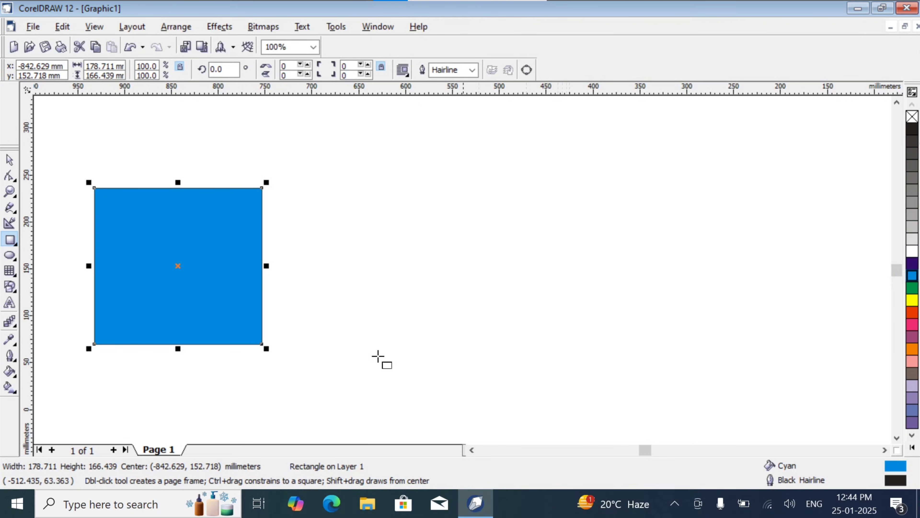
{"action": "left_click_drag", "start_coordinate": [89, 182], "coordinate": [66, 160]}
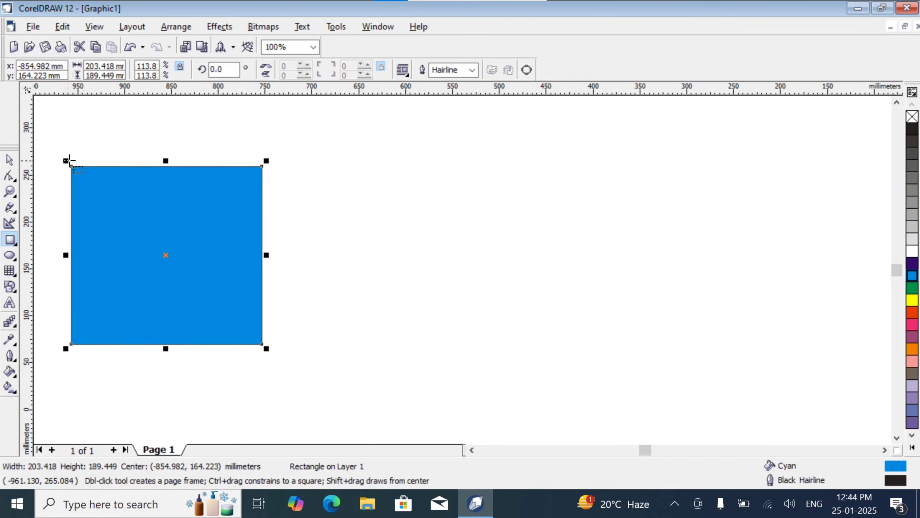
{"action": "left_click", "coordinate": [912, 278]}
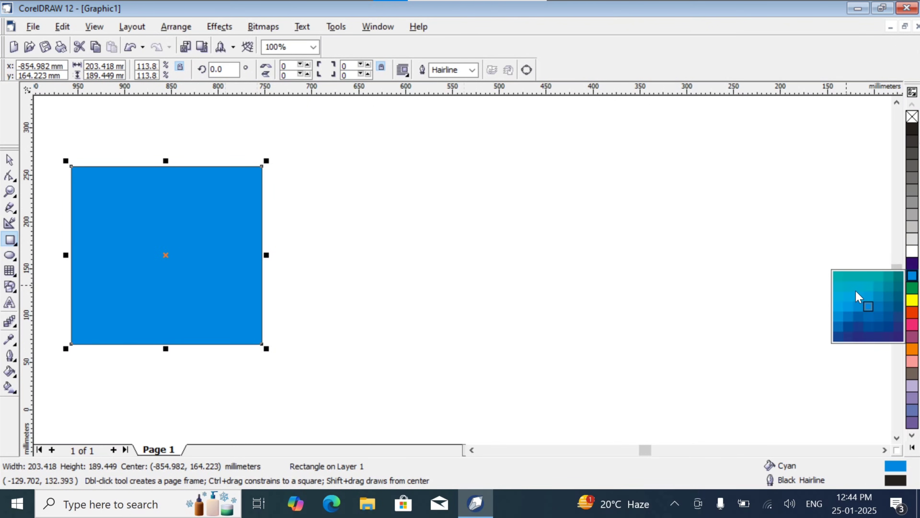
{"action": "left_click_drag", "start_coordinate": [841, 299], "coordinate": [840, 297]}
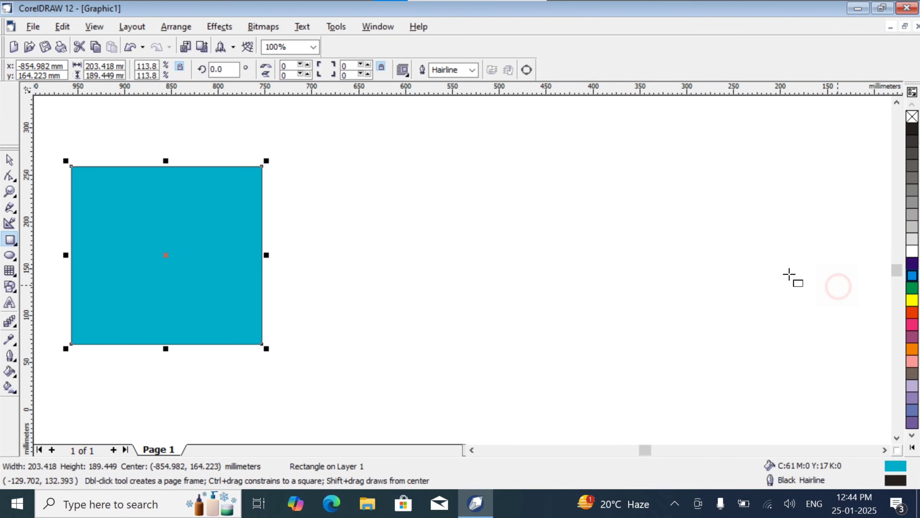
- Make a concentric copy of the rectangle scaled down to about 152 by 142 mm, with white fill and white outline
{"action": "left_click", "coordinate": [9, 160]}
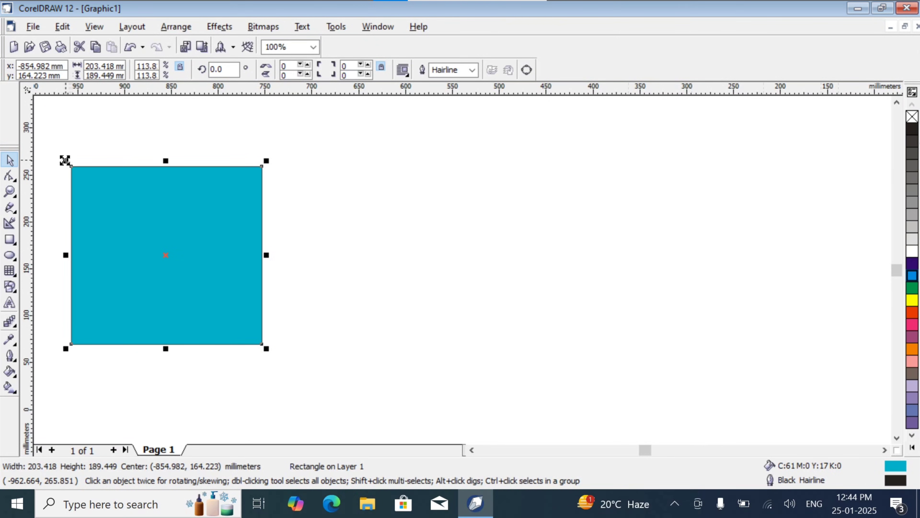
{"action": "left_click_drag", "start_coordinate": [65, 160], "coordinate": [84, 182]}
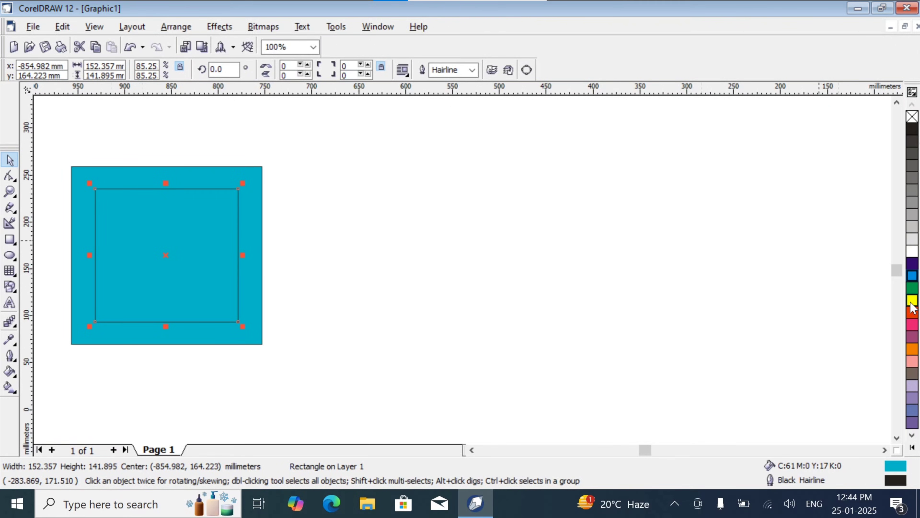
{"action": "left_click", "coordinate": [913, 253]}
{"action": "right_click", "coordinate": [913, 254]}
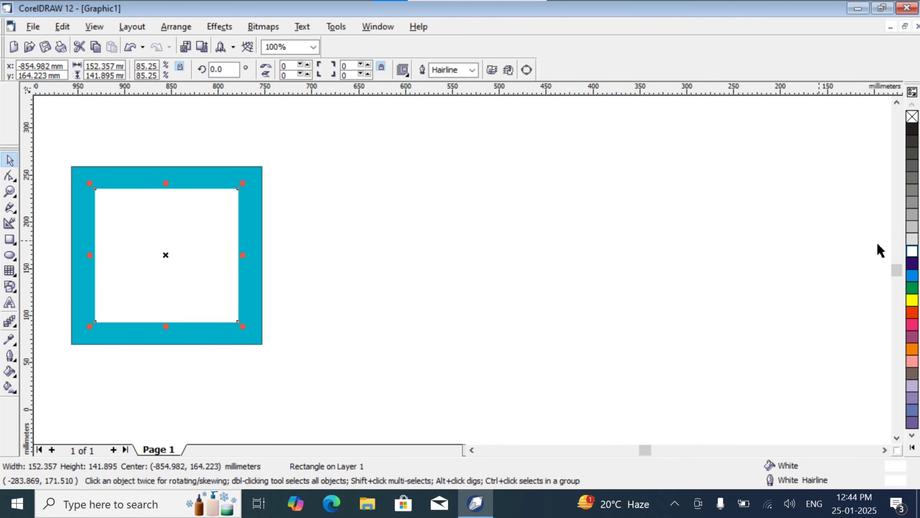
- Round all four corners of the inner white rectangle to a roundness of 30
{"action": "left_click", "coordinate": [10, 177]}
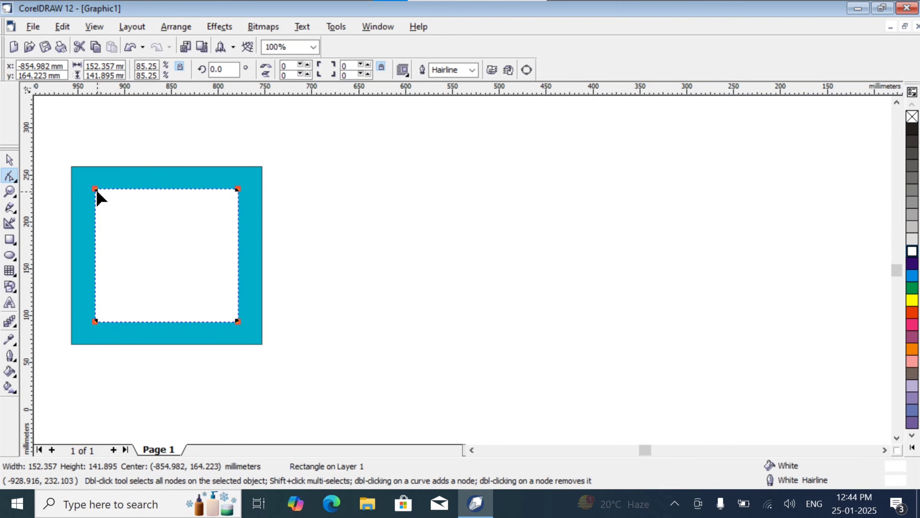
{"action": "left_click_drag", "start_coordinate": [96, 191], "coordinate": [107, 208]}
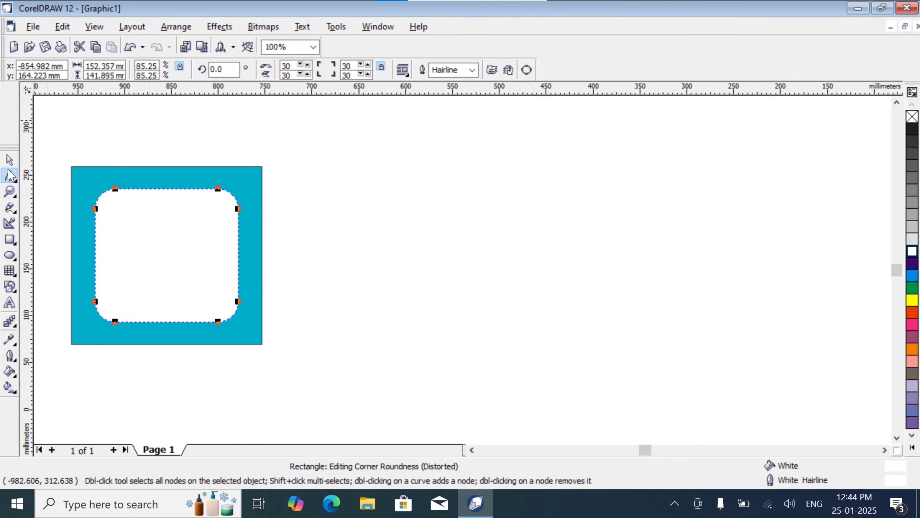
{"action": "left_click", "coordinate": [10, 160]}
{"action": "left_click", "coordinate": [390, 209]}
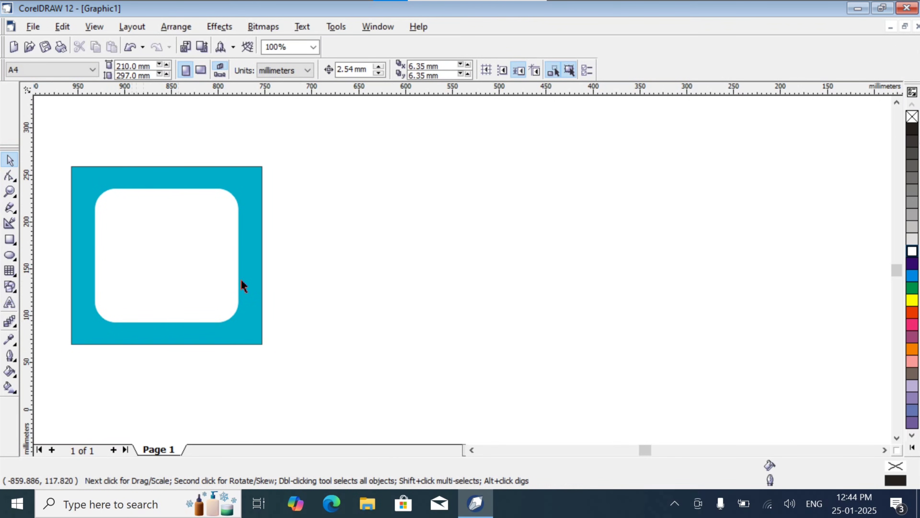
- Draw a circle about 168 mm in diameter to the right of the frame and cut it vertically in half with the Knife tool
{"action": "left_click", "coordinate": [10, 256]}
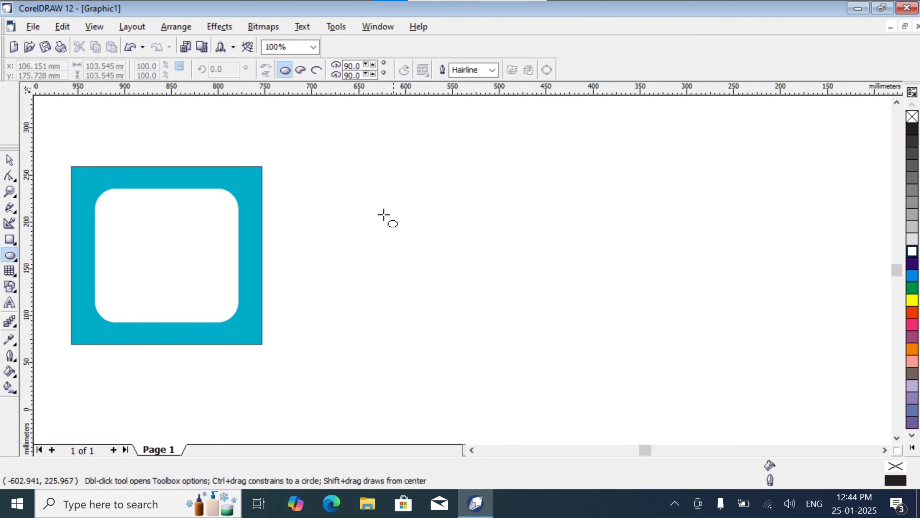
{"action": "left_click_drag", "start_coordinate": [364, 198], "coordinate": [497, 357]}
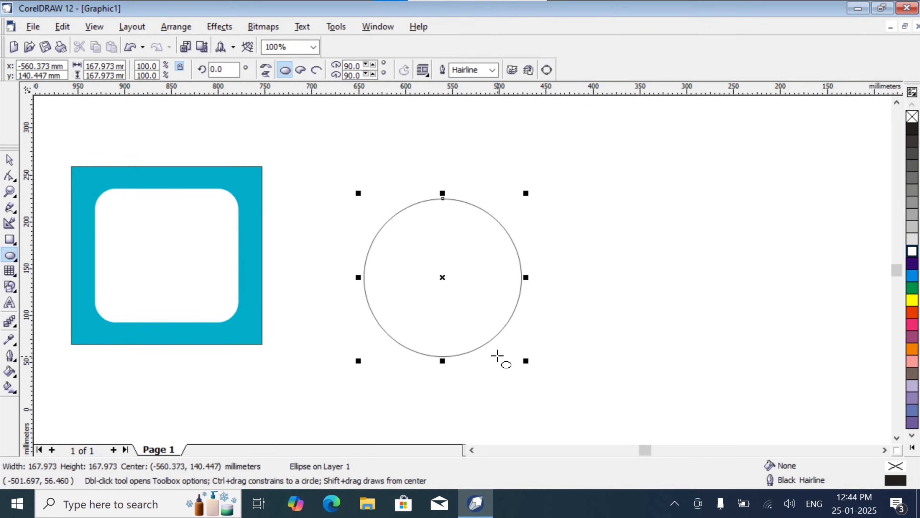
{"action": "left_click", "coordinate": [7, 180]}
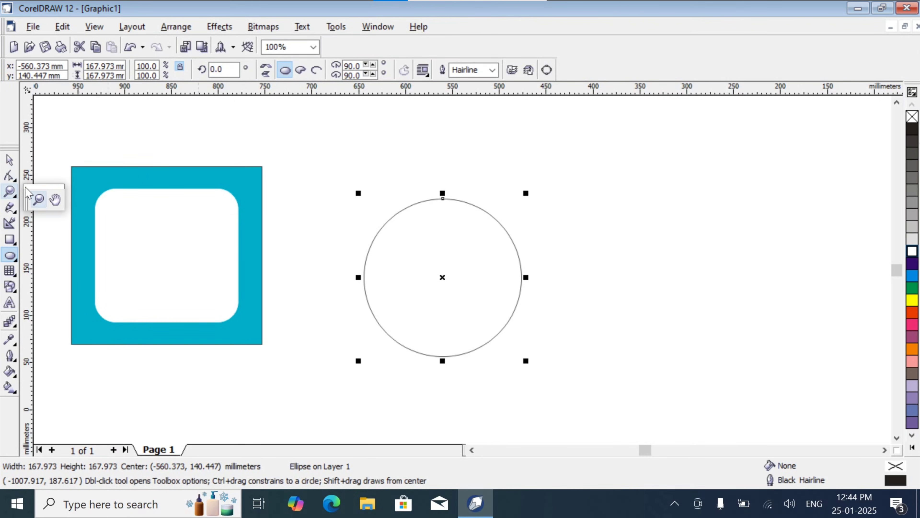
{"action": "mouse_move", "coordinate": [7, 177]}
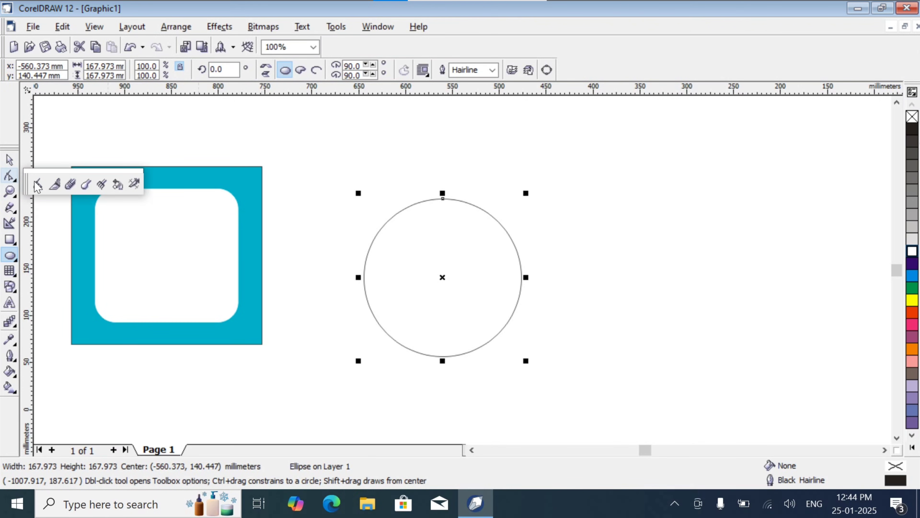
{"action": "left_click", "coordinate": [54, 185]}
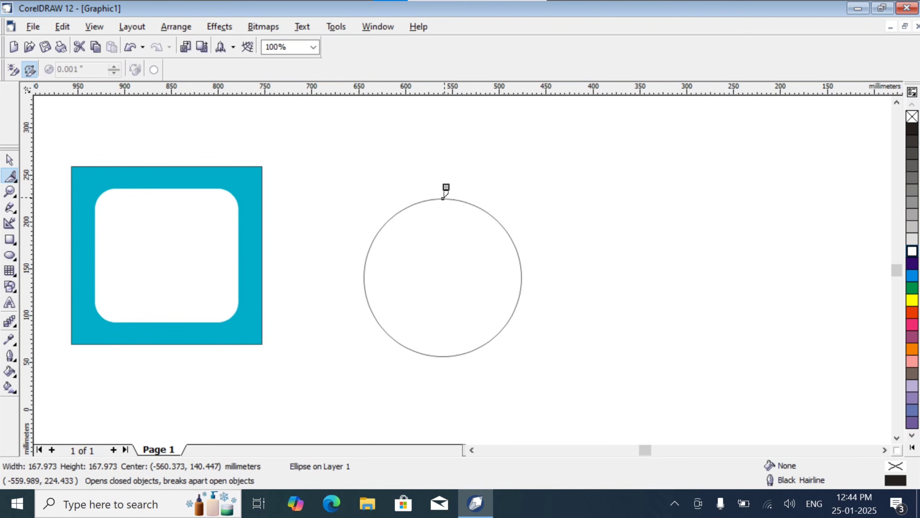
{"action": "left_click_drag", "start_coordinate": [443, 198], "coordinate": [445, 354]}
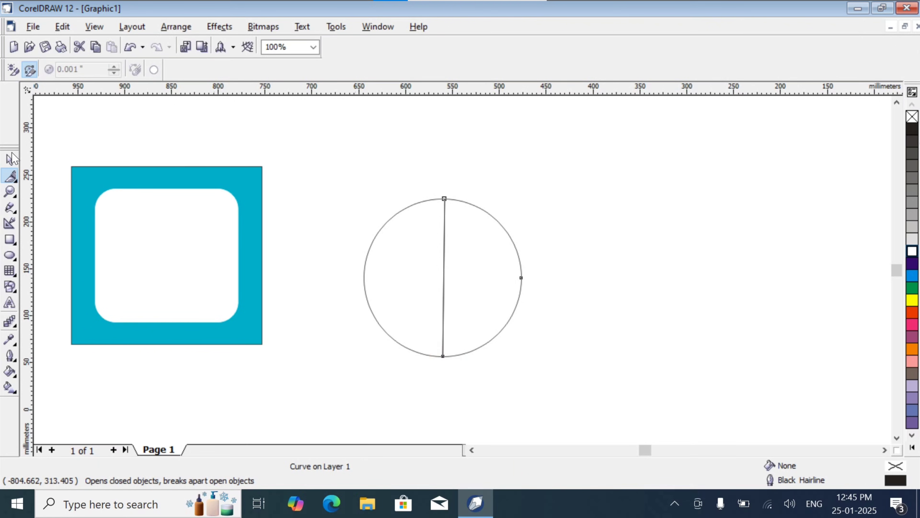
- Delete the left half of the cut circle
{"action": "left_click", "coordinate": [10, 159]}
{"action": "left_click", "coordinate": [409, 248]}
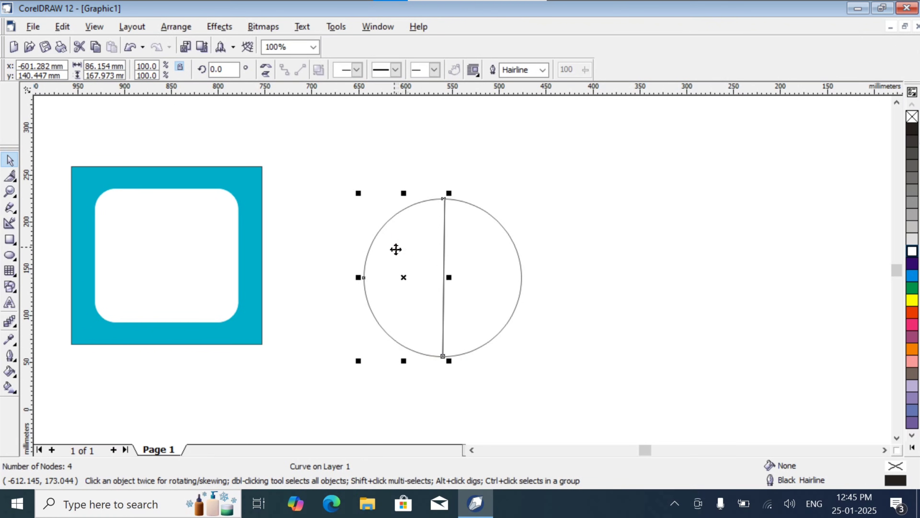
{"action": "key", "text": "Delete"}
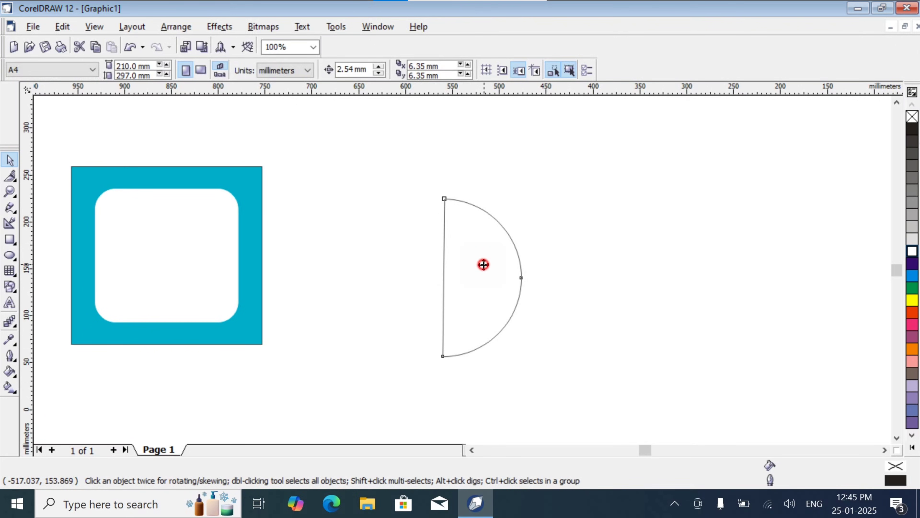
- Scale the remaining half circle down to about 52 by 104 mm and place it in the open area right of the frame
{"action": "left_click", "coordinate": [483, 265]}
{"action": "left_click_drag", "start_coordinate": [483, 264], "coordinate": [366, 205]}
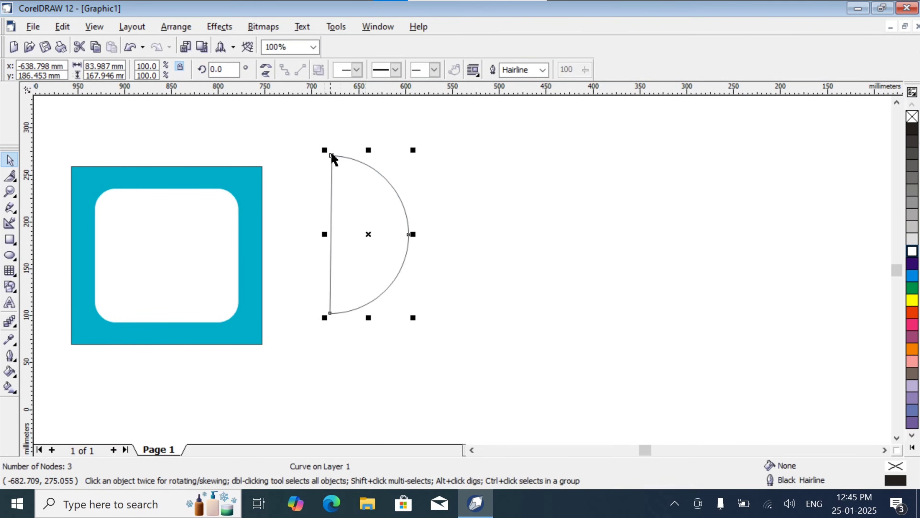
{"action": "left_click_drag", "start_coordinate": [324, 149], "coordinate": [354, 210]}
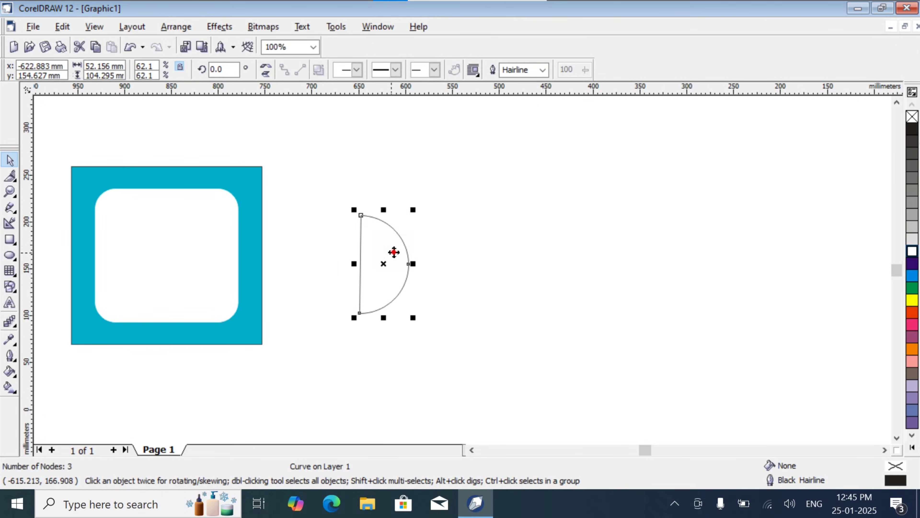
{"action": "left_click_drag", "start_coordinate": [394, 252], "coordinate": [500, 220]}
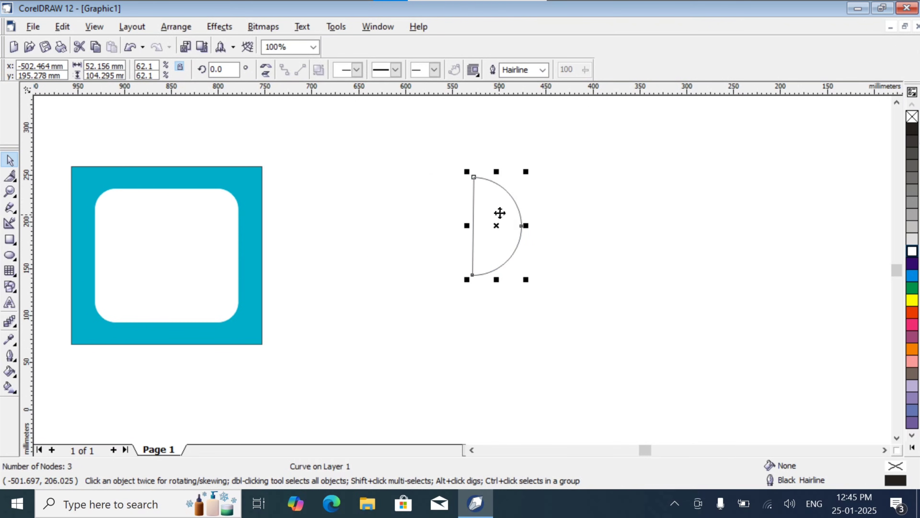
- Move the half circle's rotation centre to the lower end of its straight edge
{"action": "left_click", "coordinate": [500, 213]}
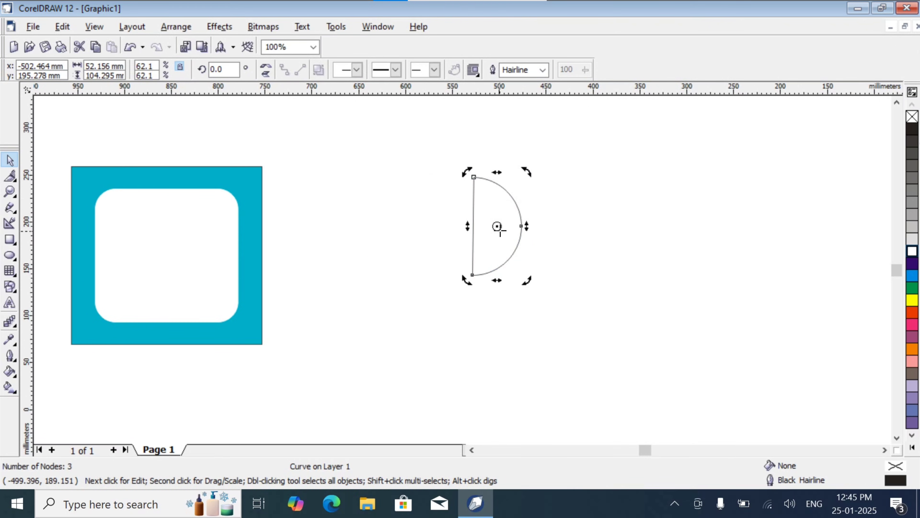
{"action": "left_click_drag", "start_coordinate": [498, 226], "coordinate": [488, 241]}
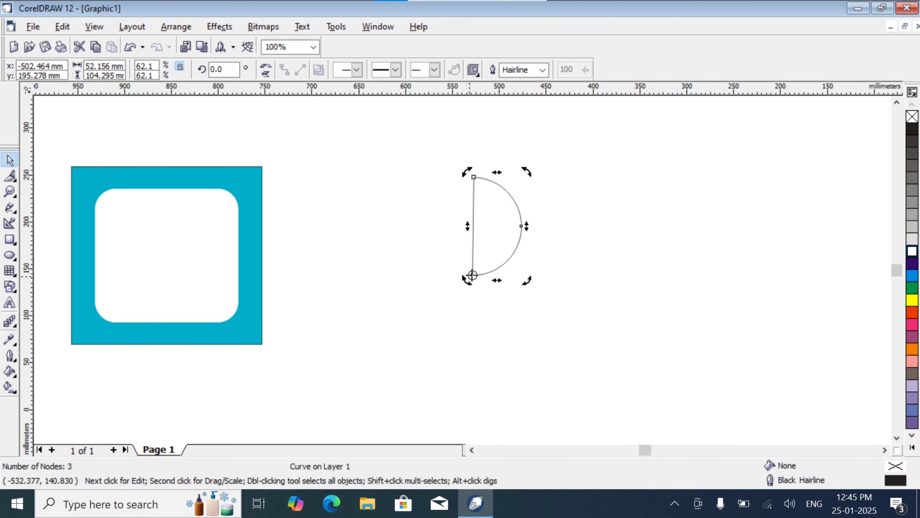
{"action": "mouse_move", "coordinate": [494, 258]}
{"action": "left_mouse_down"}
{"action": "mouse_move", "coordinate": [504, 243]}
{"action": "mouse_move", "coordinate": [472, 275]}
{"action": "left_mouse_up"}
{"action": "left_click", "coordinate": [500, 230]}
{"action": "left_click", "coordinate": [500, 231]}
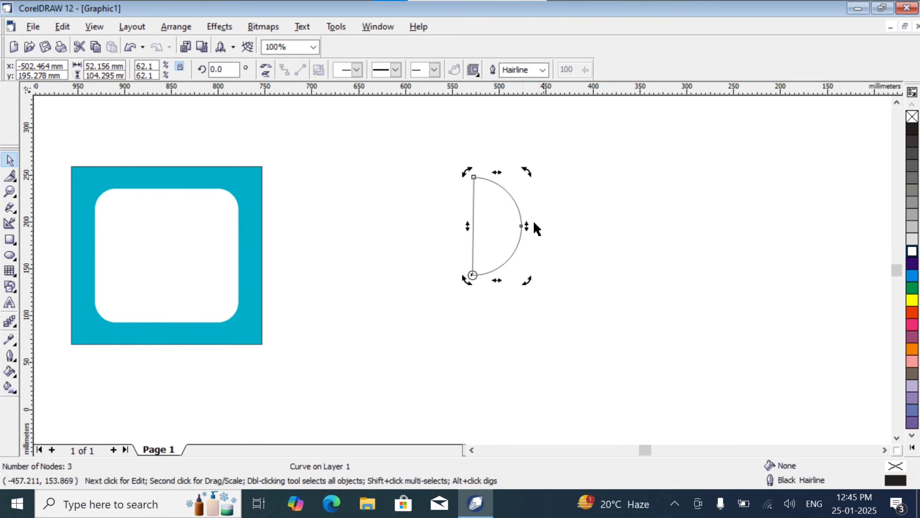
- Create a copy of the half circle rotated about 94° counterclockwise around its lower end, and repeat it twice to form four blades
{"action": "left_click_drag", "start_coordinate": [468, 170], "coordinate": [330, 292]}
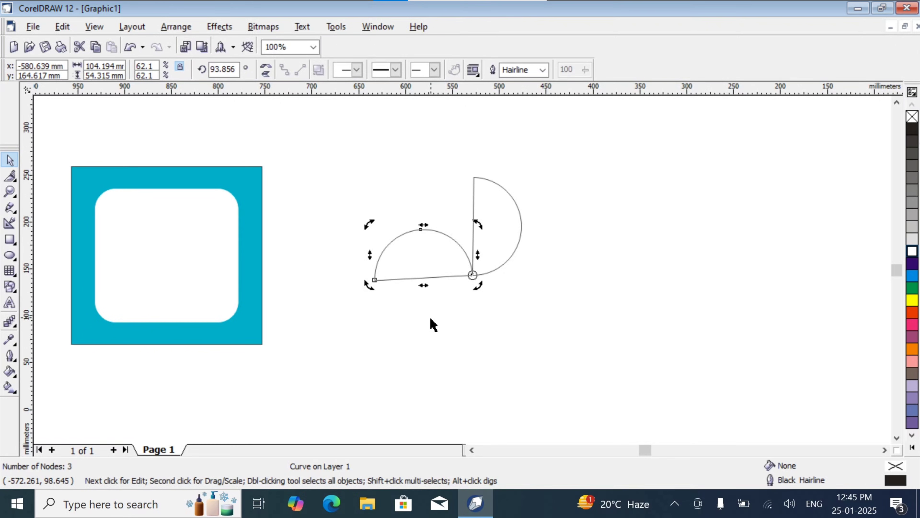
{"action": "key", "text": "ctrl+r"}
{"action": "key", "text": "ctrl+r"}
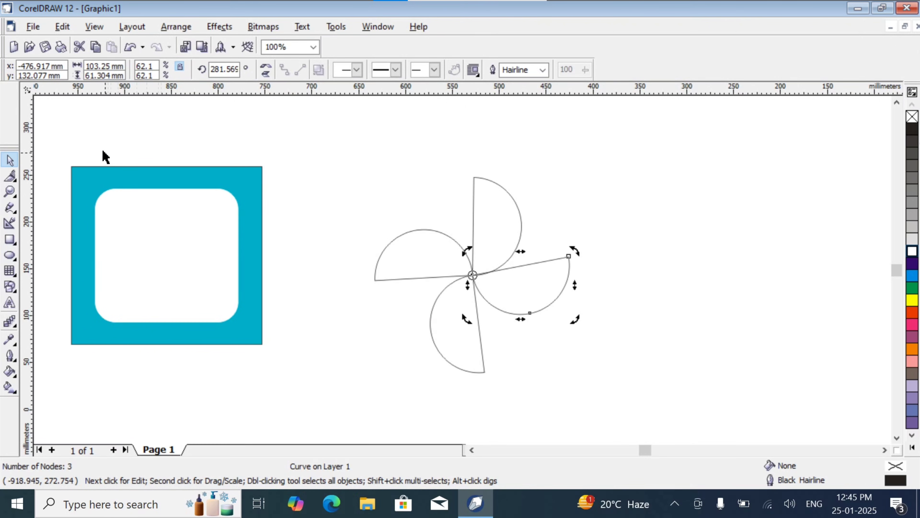
{"action": "left_click", "coordinate": [326, 142]}
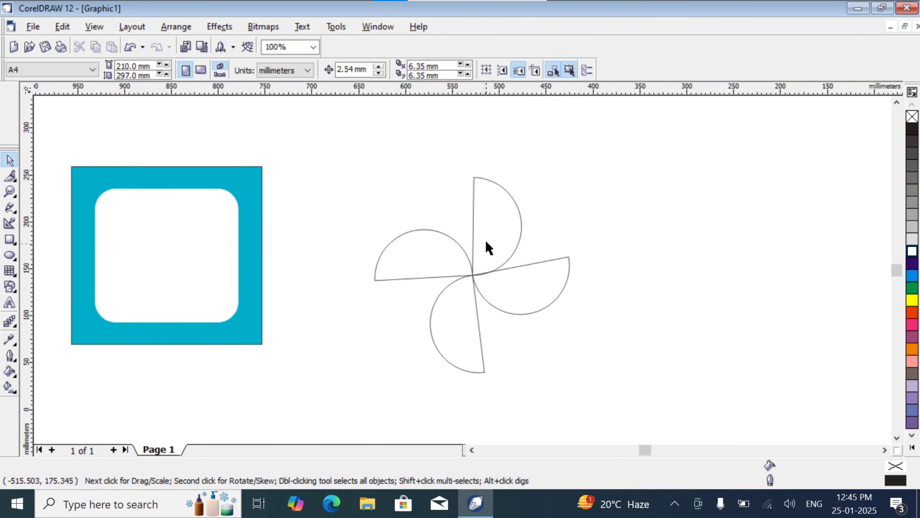
- Fill the bottom blade of the pinwheel with green C:75 M:0 Y:100 K:0 and remove its outline
{"action": "left_click", "coordinate": [468, 321]}
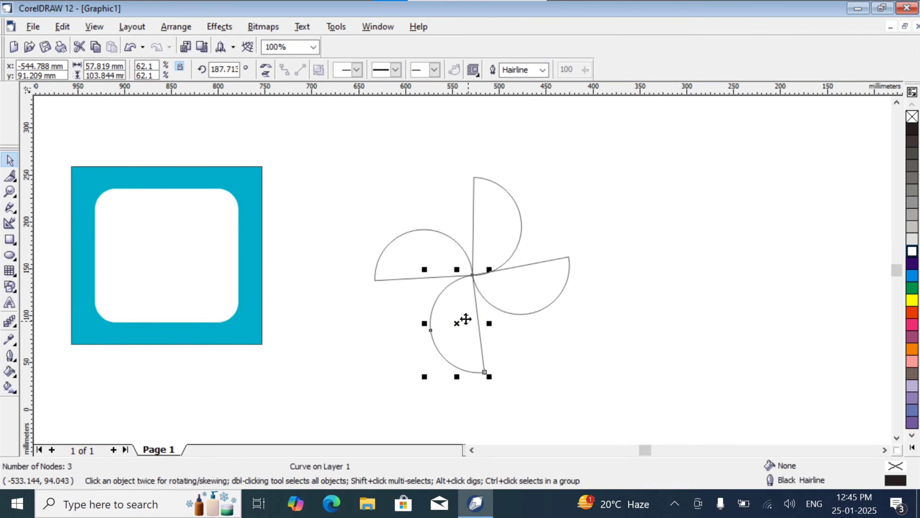
{"action": "left_click", "coordinate": [910, 285]}
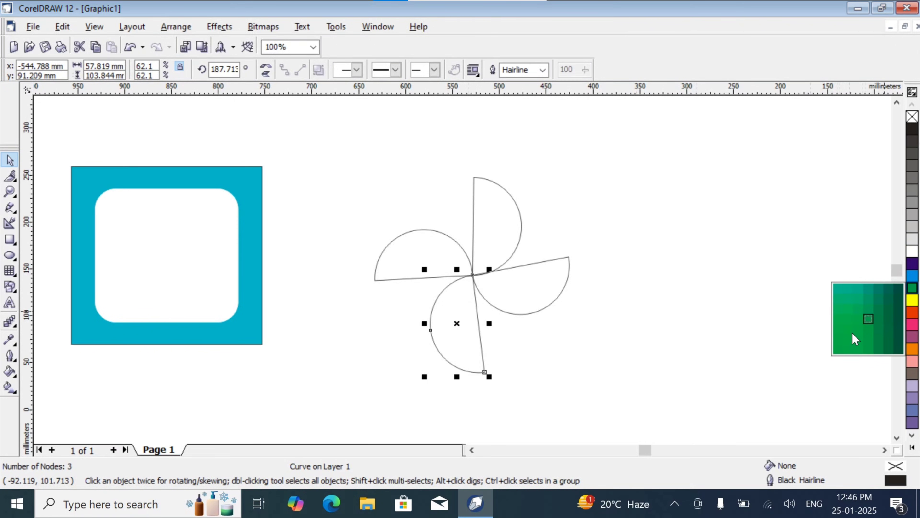
{"action": "left_click", "coordinate": [853, 338]}
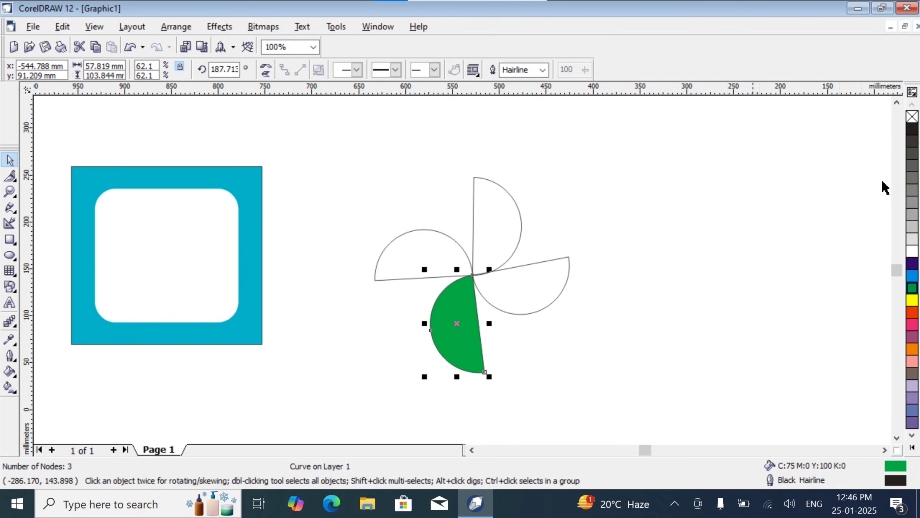
{"action": "right_click", "coordinate": [912, 116]}
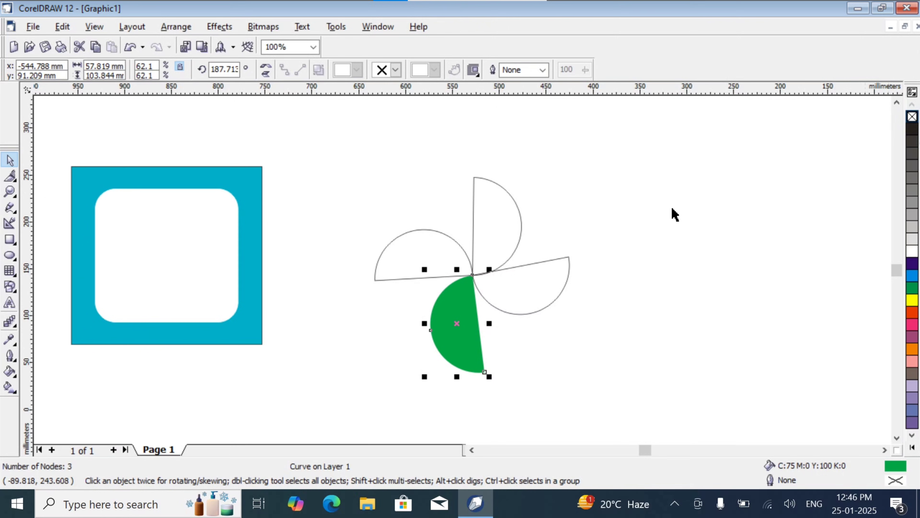
- Fill the right blade of the pinwheel with blue C:88 M:27 Y:3 K:0 and remove its outline
{"action": "left_click", "coordinate": [561, 281]}
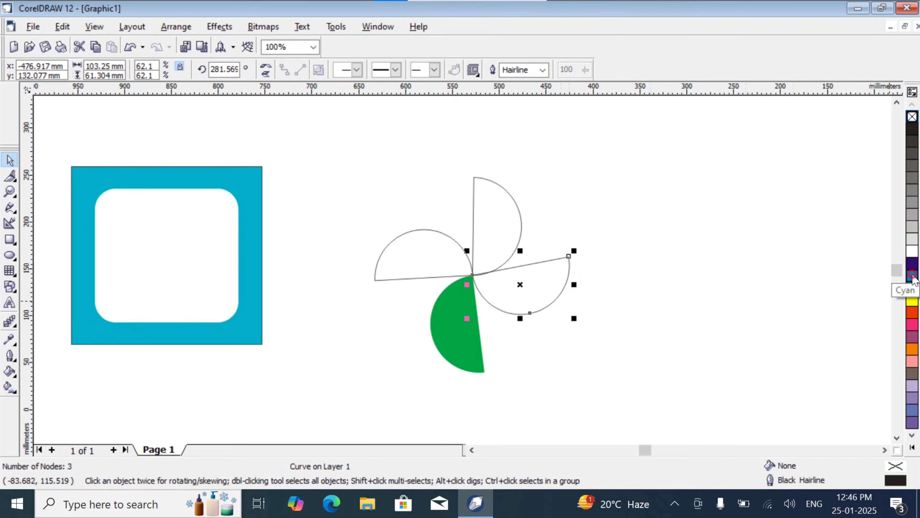
{"action": "left_click", "coordinate": [912, 277]}
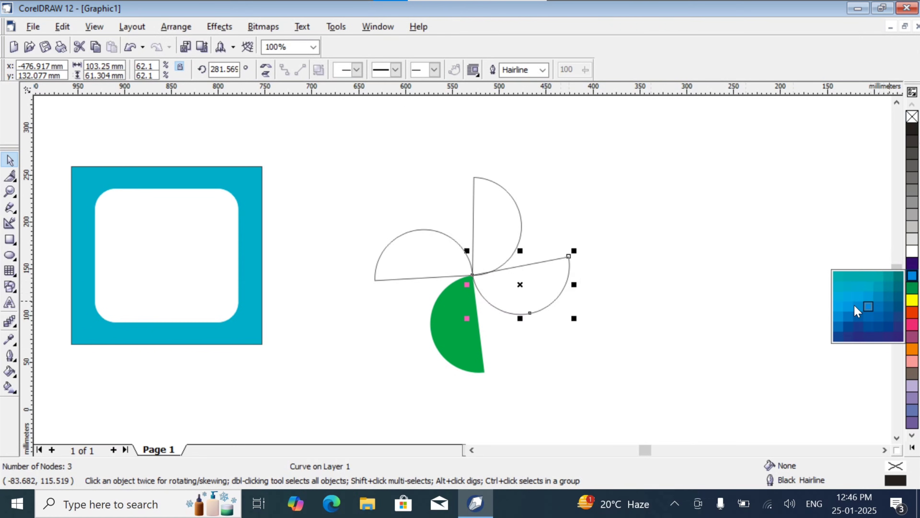
{"action": "left_click", "coordinate": [876, 308]}
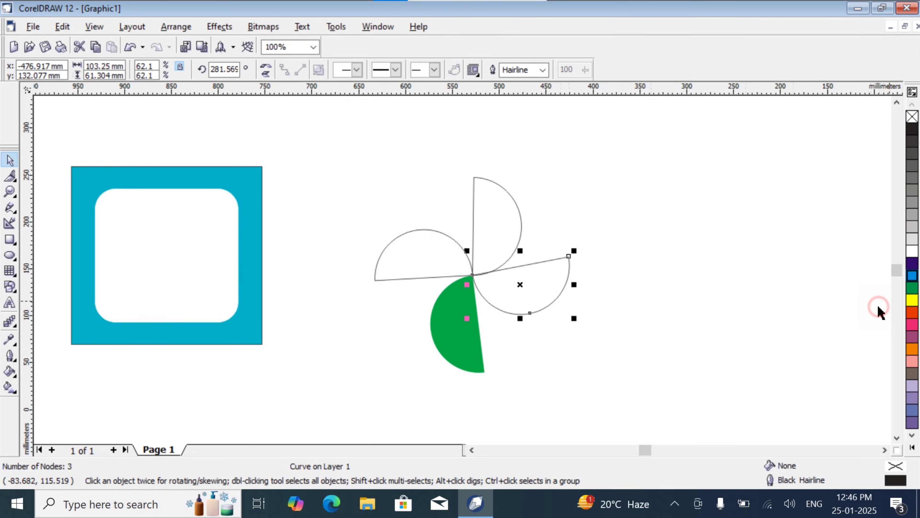
{"action": "right_click", "coordinate": [912, 117]}
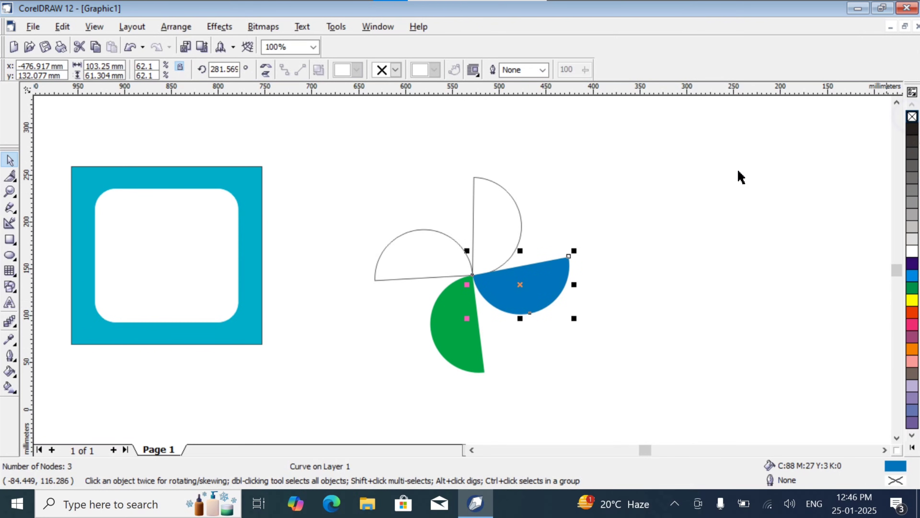
- Fill the top blade of the pinwheel with red C:2 M:96 Y:76 K:0 and remove its outline
{"action": "left_click", "coordinate": [508, 225]}
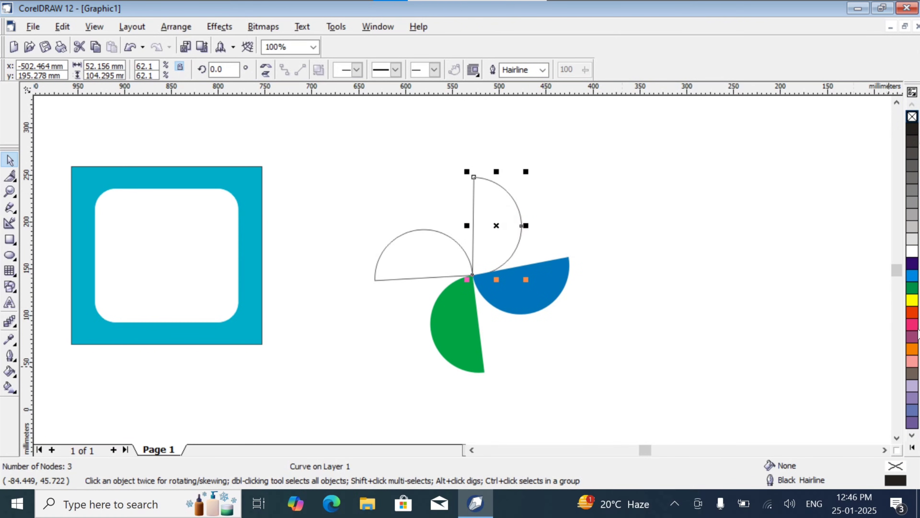
{"action": "left_click", "coordinate": [916, 315]}
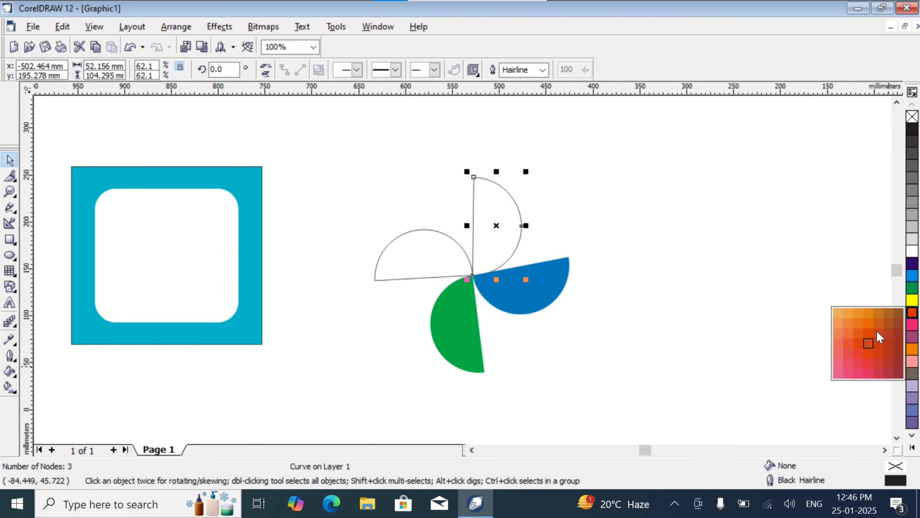
{"action": "left_click", "coordinate": [861, 352]}
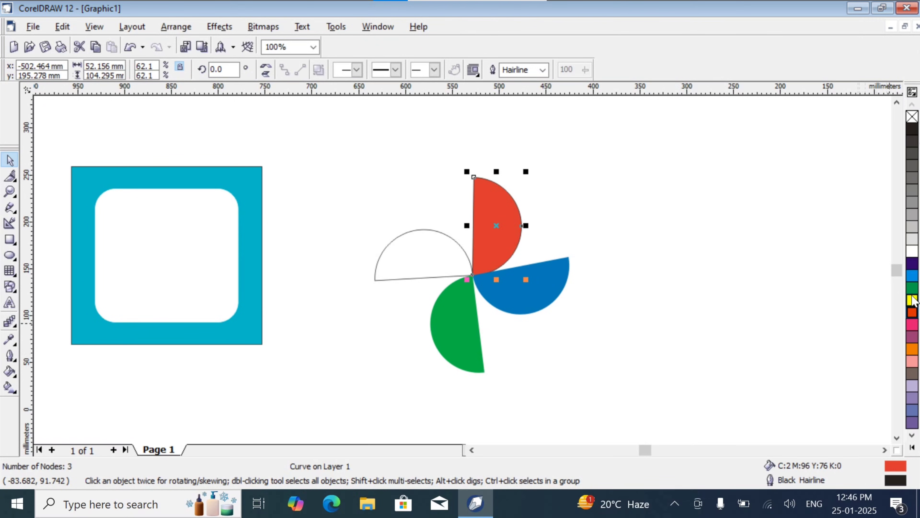
{"action": "right_click", "coordinate": [912, 117]}
- Fill the left blade of the pinwheel with yellow C:8 M:9 Y:96 K:0 and remove its outline
{"action": "left_click", "coordinate": [424, 251]}
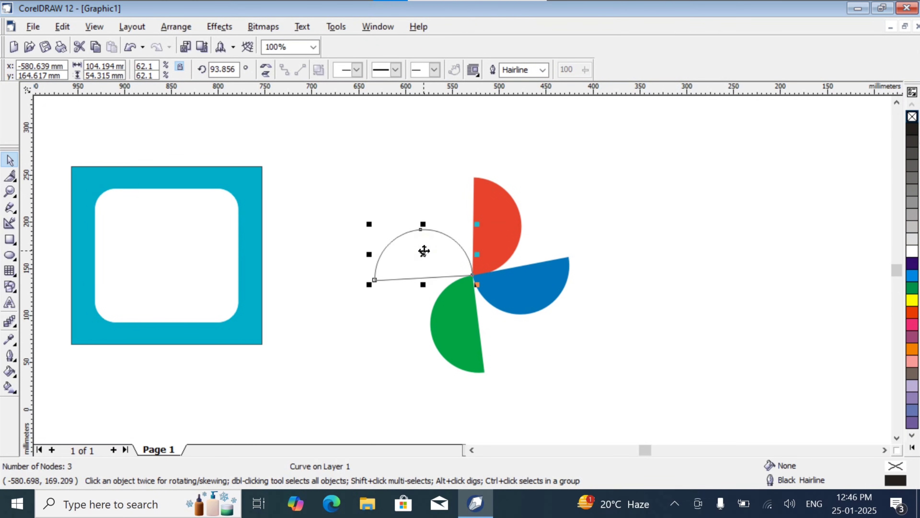
{"action": "left_click", "coordinate": [913, 300]}
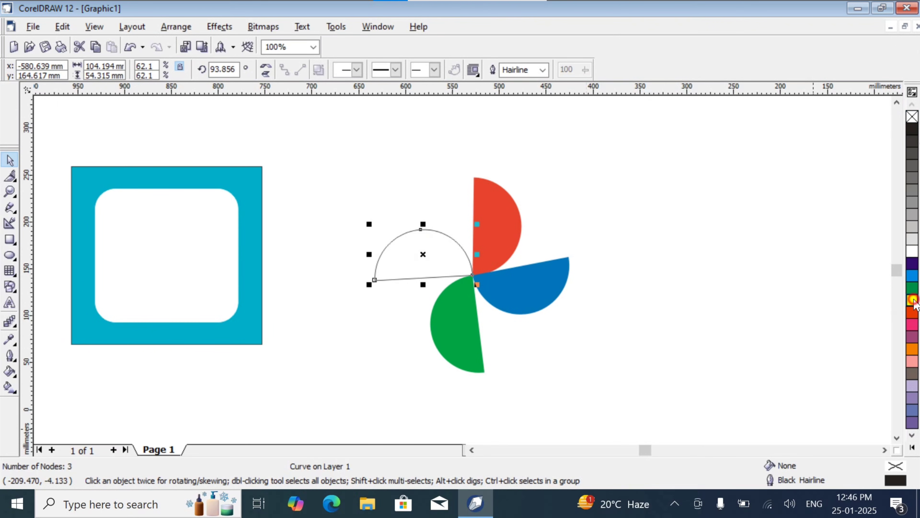
{"action": "left_click_drag", "start_coordinate": [914, 300], "coordinate": [872, 331]}
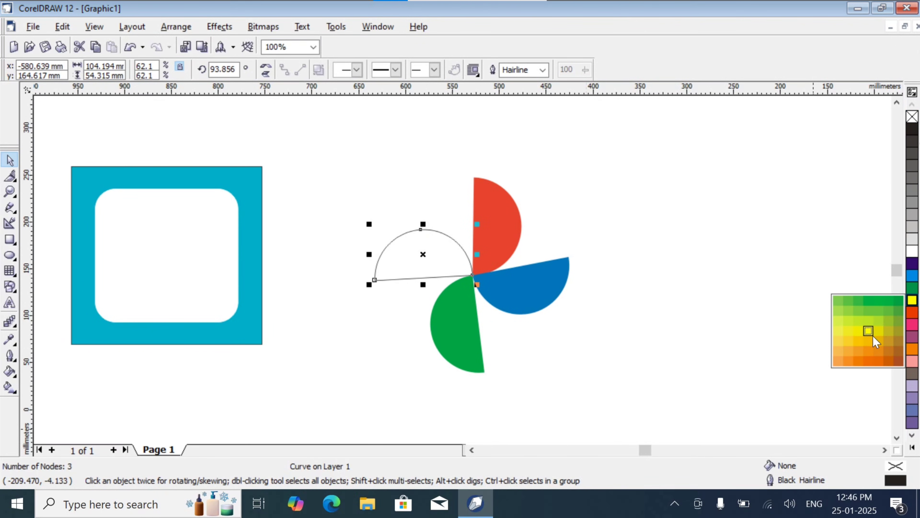
{"action": "left_click_drag", "start_coordinate": [879, 332], "coordinate": [880, 332]}
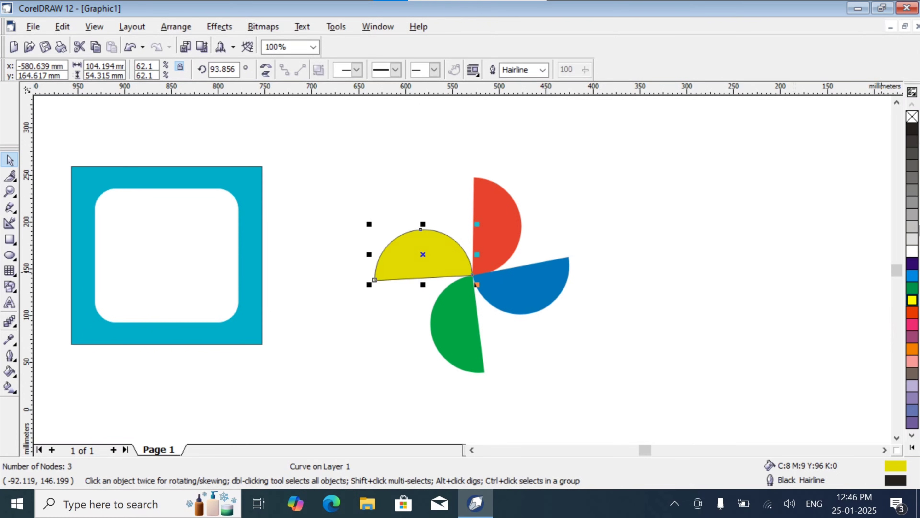
{"action": "right_click", "coordinate": [912, 117]}
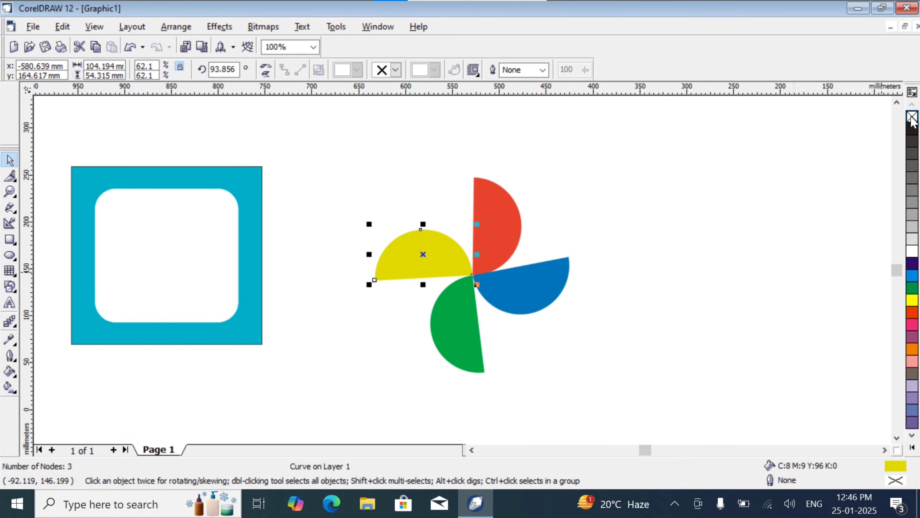
- Group the four coloured blades into a single pinwheel object
{"action": "left_click_drag", "start_coordinate": [331, 147], "coordinate": [624, 411]}
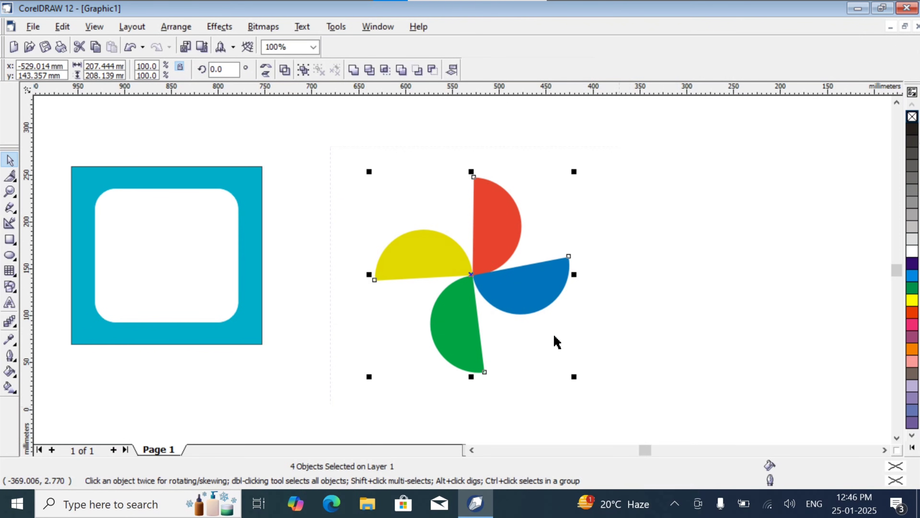
{"action": "left_click", "coordinate": [304, 70]}
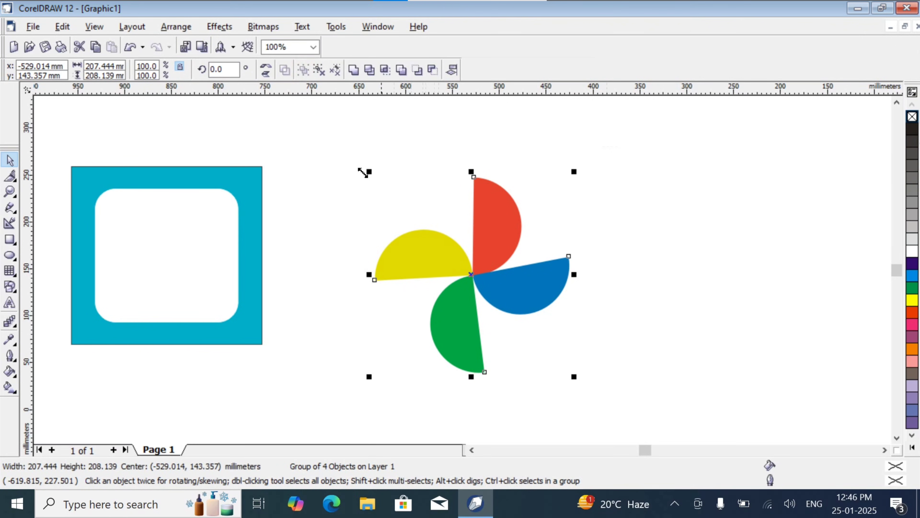
{"action": "left_click", "coordinate": [177, 27]}
{"action": "left_click", "coordinate": [670, 198]}
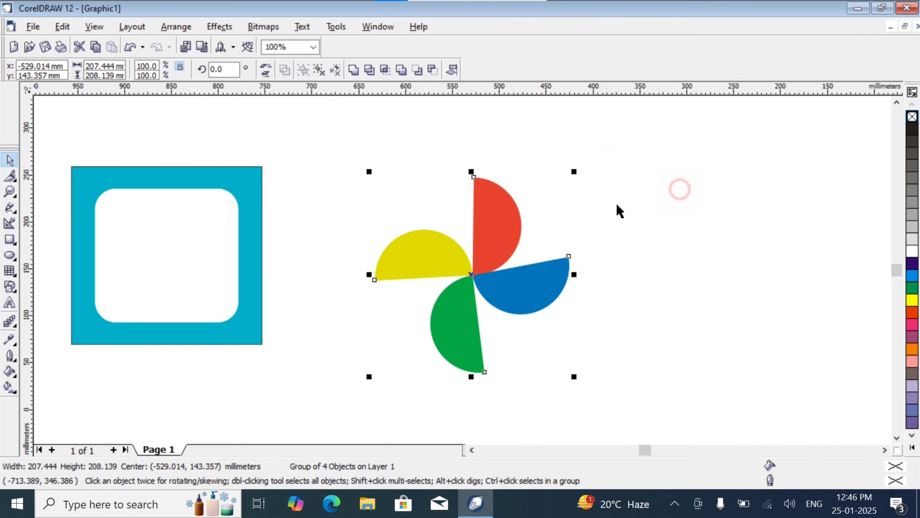
- Scale the pinwheel group down proportionally to fit the frame's white rounded interior and centre it there
{"action": "left_click_drag", "start_coordinate": [574, 171], "coordinate": [528, 256]}
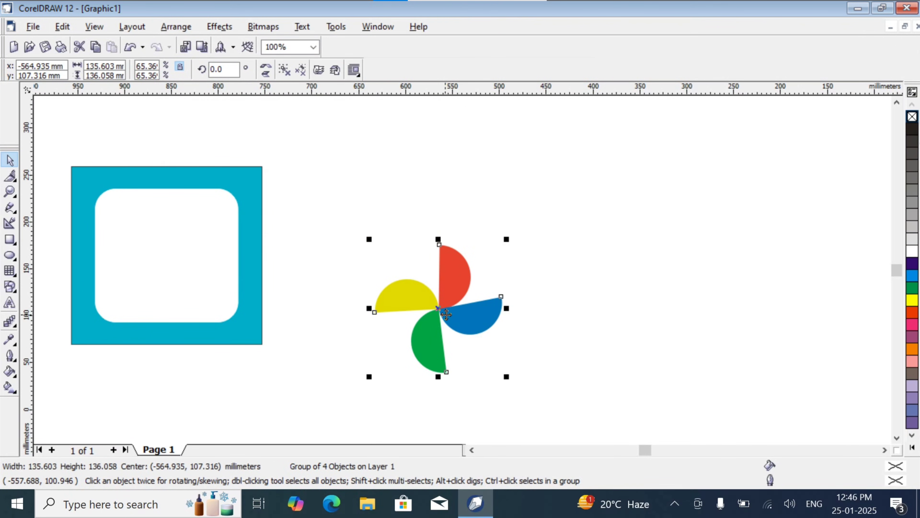
{"action": "left_click_drag", "start_coordinate": [439, 308], "coordinate": [177, 258]}
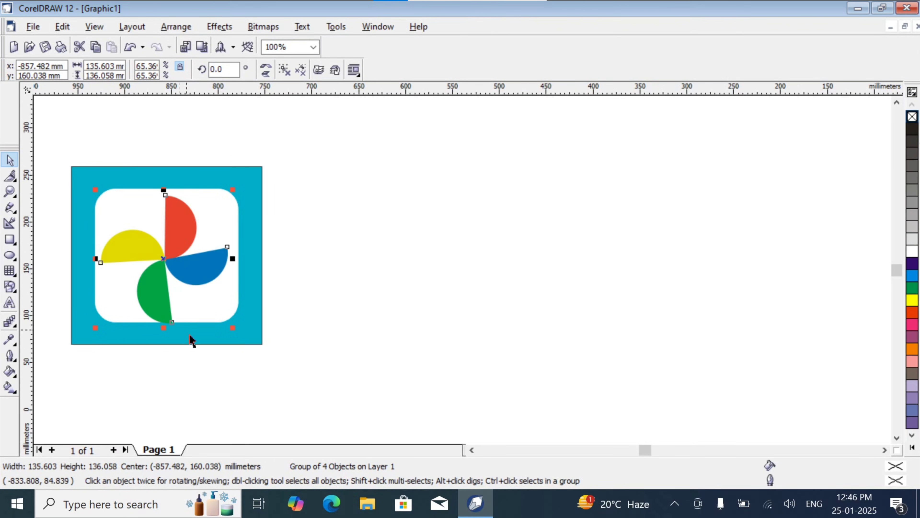
{"action": "left_click_drag", "start_coordinate": [208, 302], "coordinate": [179, 274]}
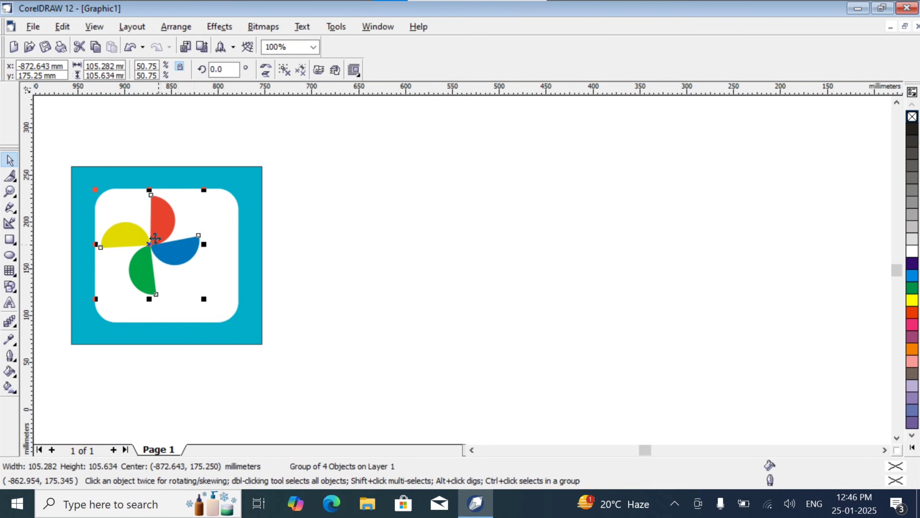
{"action": "left_click_drag", "start_coordinate": [147, 238], "coordinate": [171, 249]}
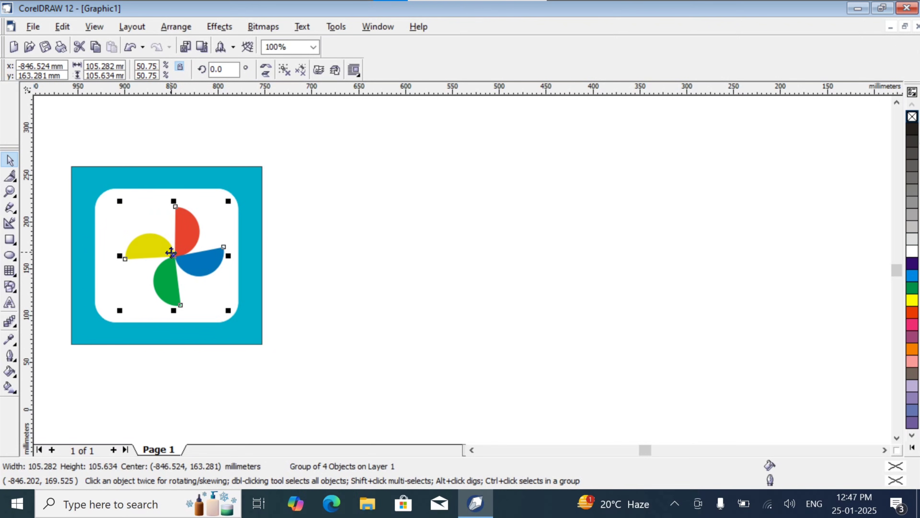
{"action": "left_click_drag", "start_coordinate": [178, 259], "coordinate": [169, 257]}
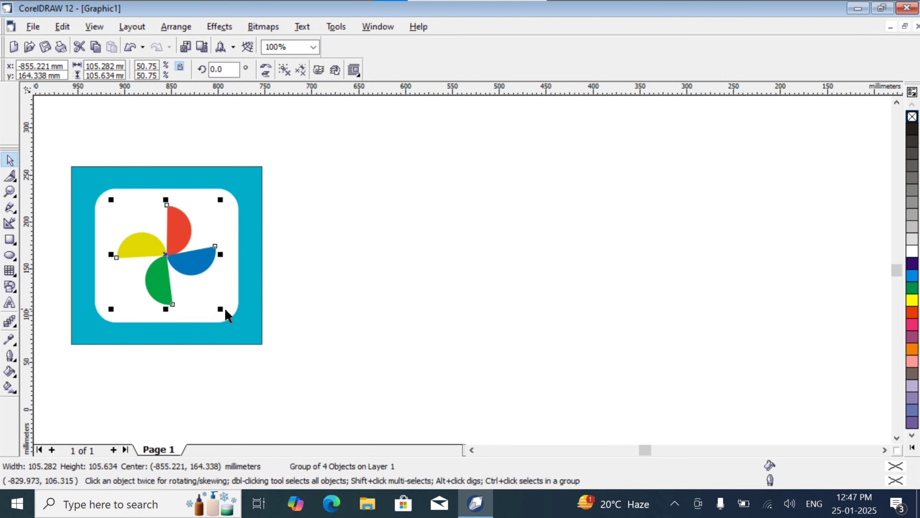
{"action": "left_click_drag", "start_coordinate": [220, 309], "coordinate": [233, 322]}
{"action": "left_click_drag", "start_coordinate": [180, 268], "coordinate": [173, 261]}
{"action": "left_click", "coordinate": [447, 241]}
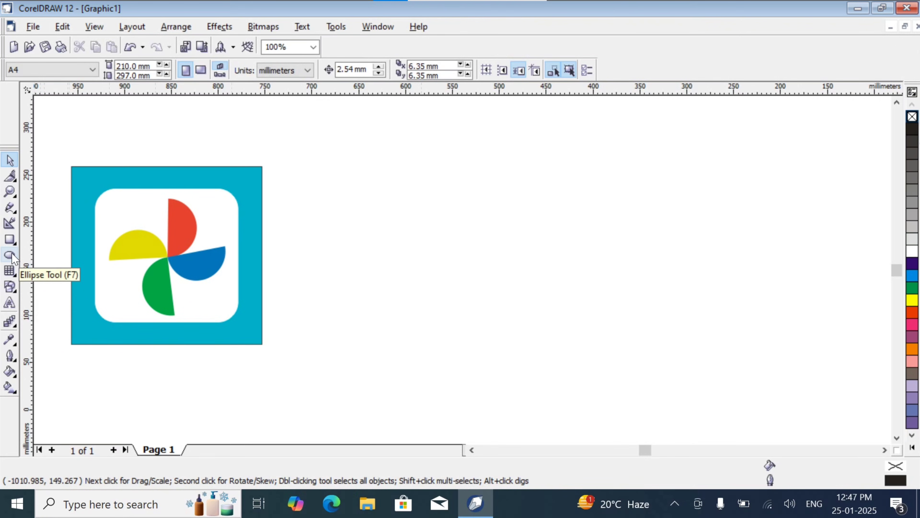
{"action": "left_click", "coordinate": [152, 177]}
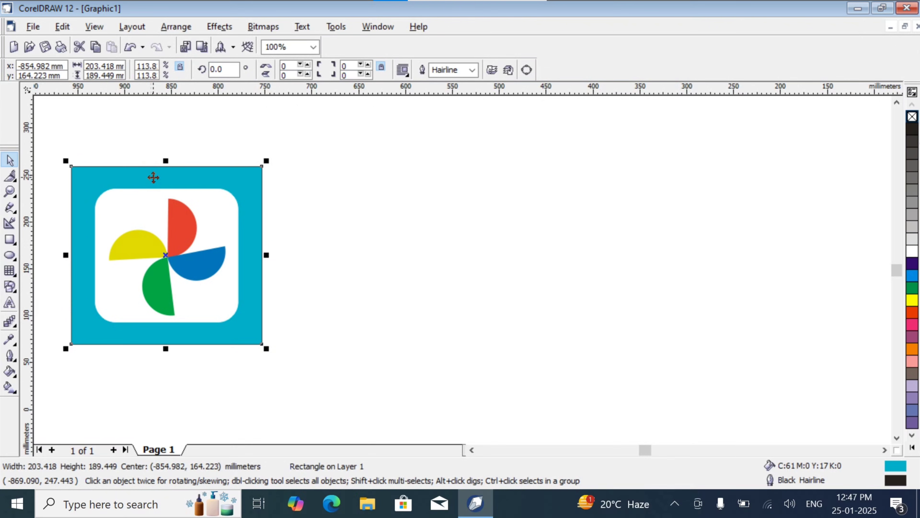
{"action": "left_click_drag", "start_coordinate": [153, 178], "coordinate": [352, 180]}
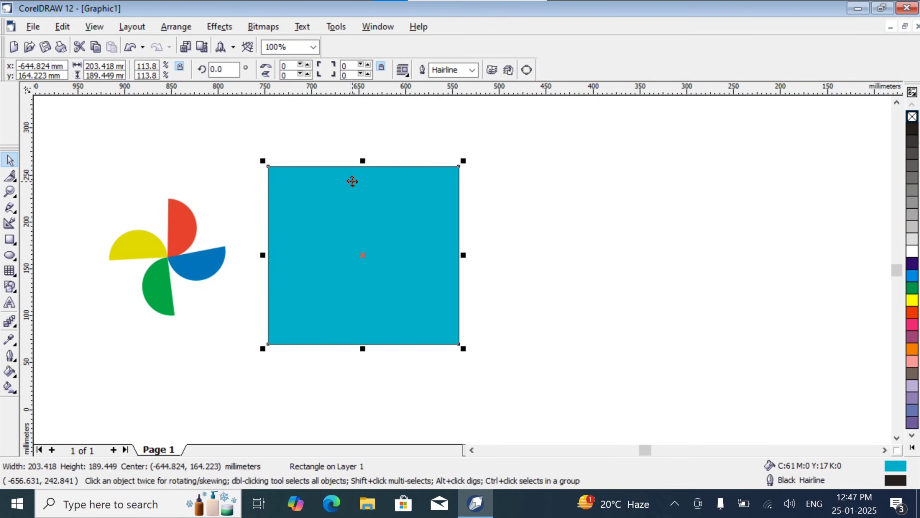
{"action": "key", "text": "ctrl+z"}
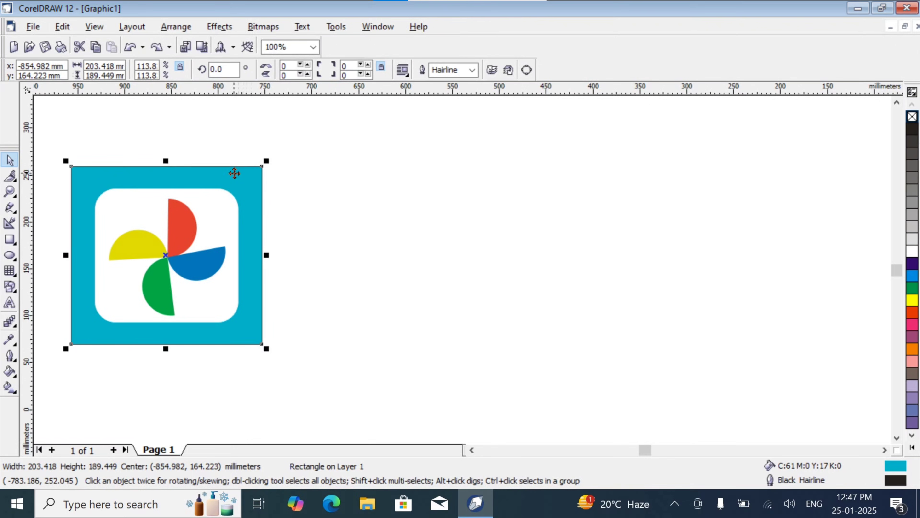
{"action": "left_click_drag", "start_coordinate": [236, 175], "coordinate": [508, 189]}
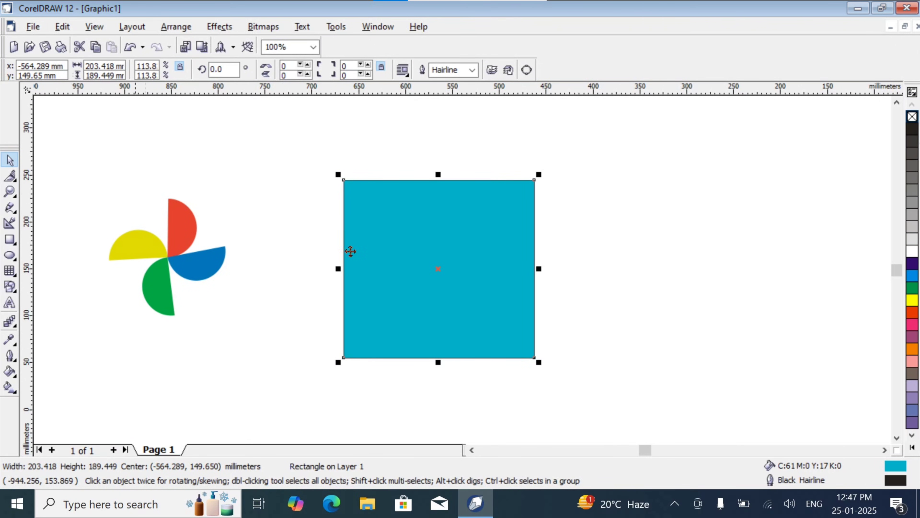
{"action": "key", "text": "ctrl+z"}
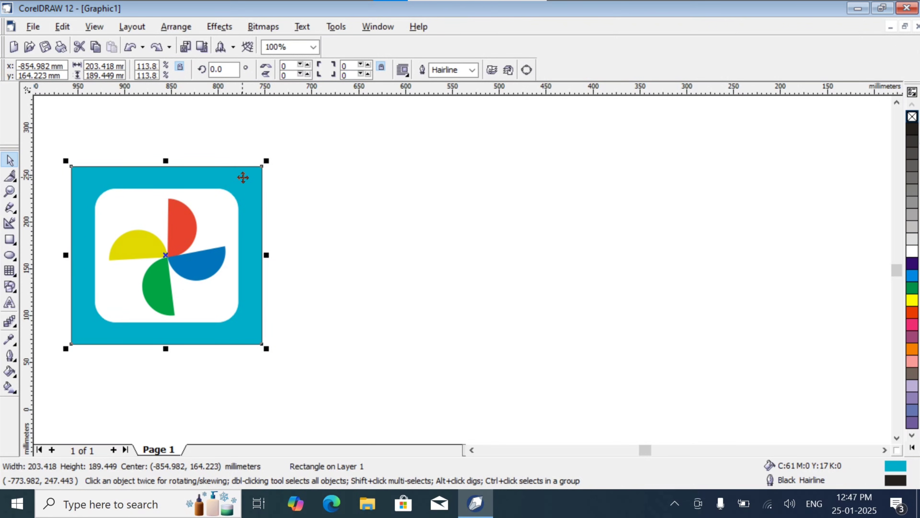
- Place a copy of the teal square directly to the right of the original, level with it and separated by a narrow gap
{"action": "left_click_drag", "start_coordinate": [242, 178], "coordinate": [438, 180]}
{"action": "left_click", "coordinate": [581, 247]}
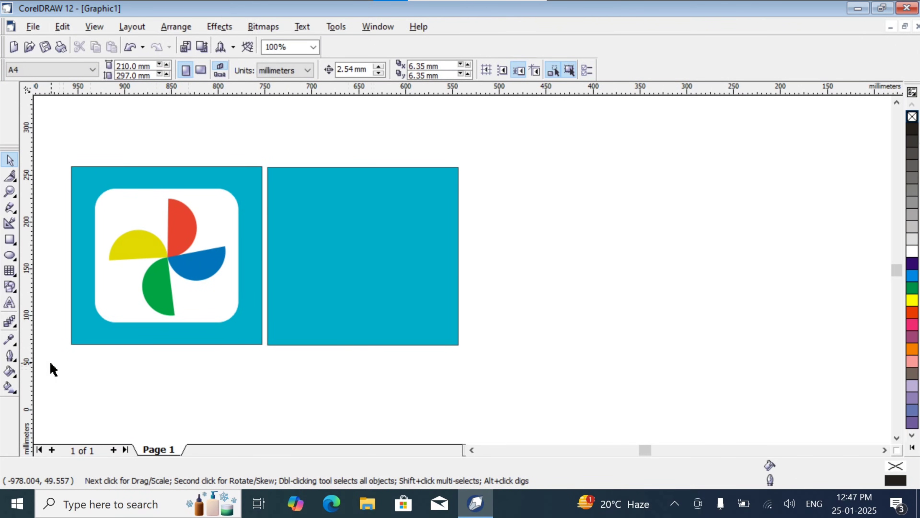
{"action": "left_click", "coordinate": [10, 255]}
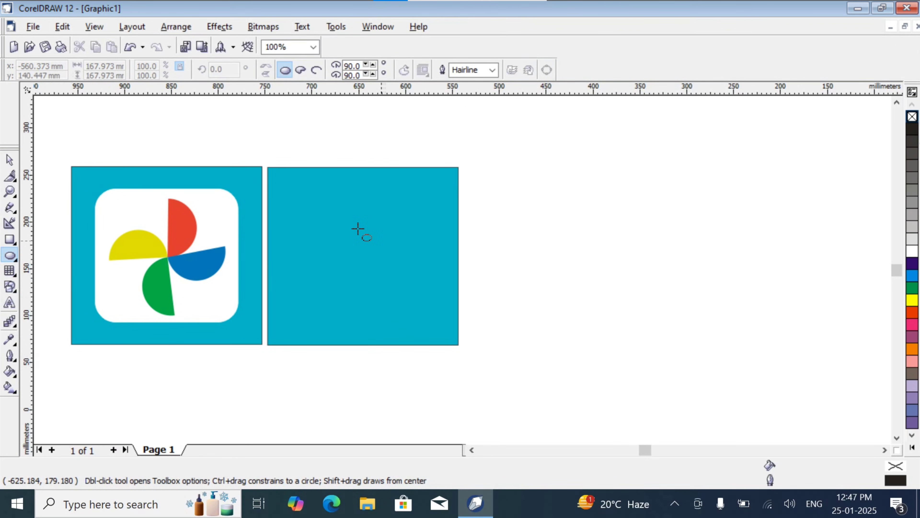
{"action": "left_click", "coordinate": [305, 213]}
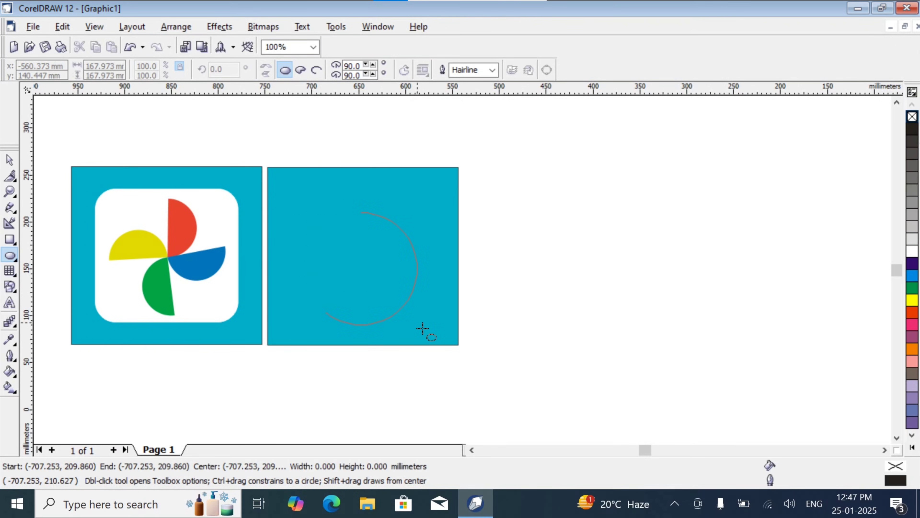
{"action": "left_click_drag", "start_coordinate": [423, 329], "coordinate": [424, 330]}
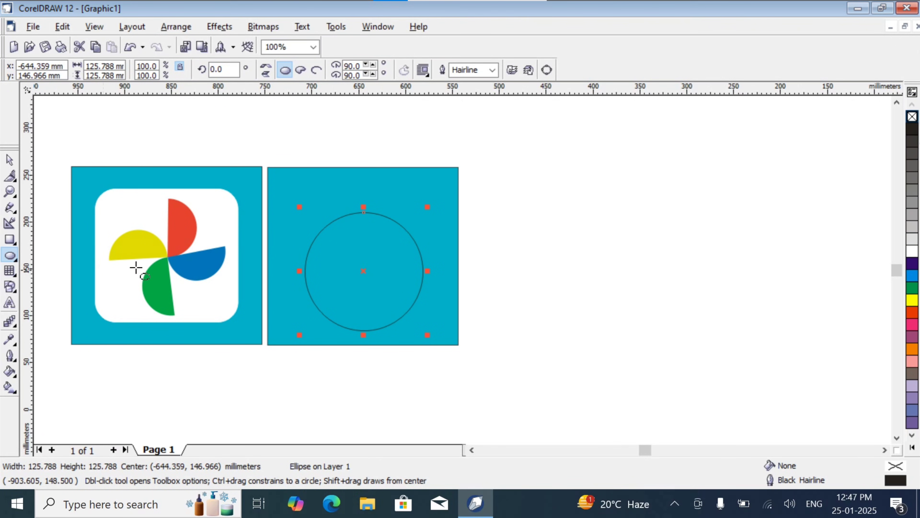
{"action": "left_click", "coordinate": [9, 160]}
{"action": "left_click", "coordinate": [125, 205]}
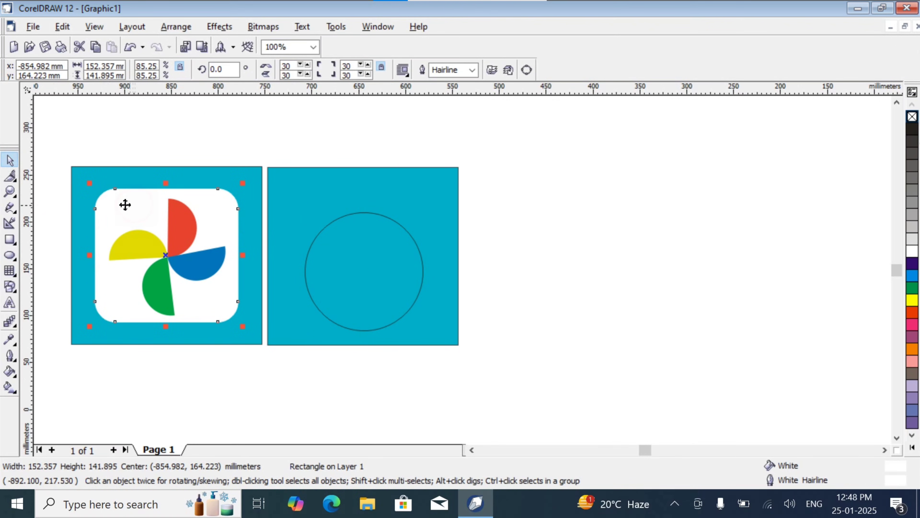
{"action": "left_click", "coordinate": [404, 230]}
{"action": "key", "text": "Delete"}
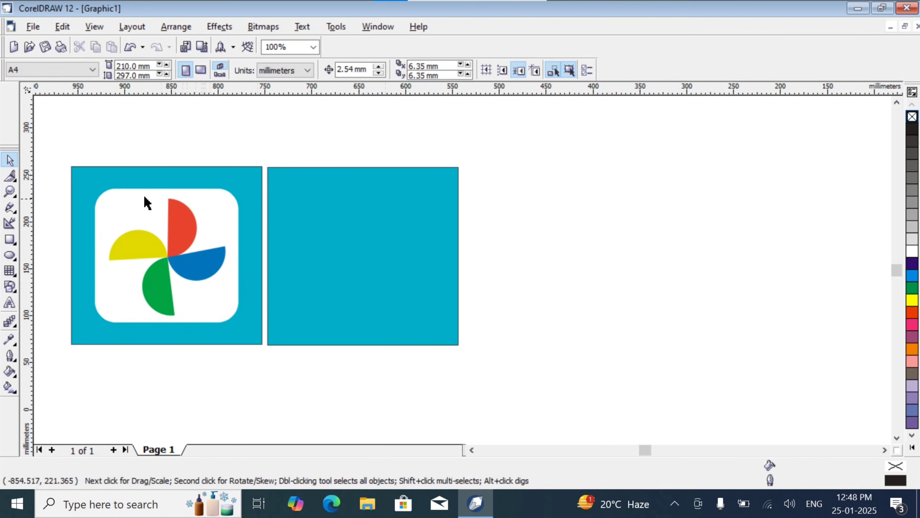
- Place a copy of the white rounded rectangle inside the second teal square
{"action": "left_click", "coordinate": [129, 199]}
{"action": "left_click_drag", "start_coordinate": [130, 209], "coordinate": [329, 220]}
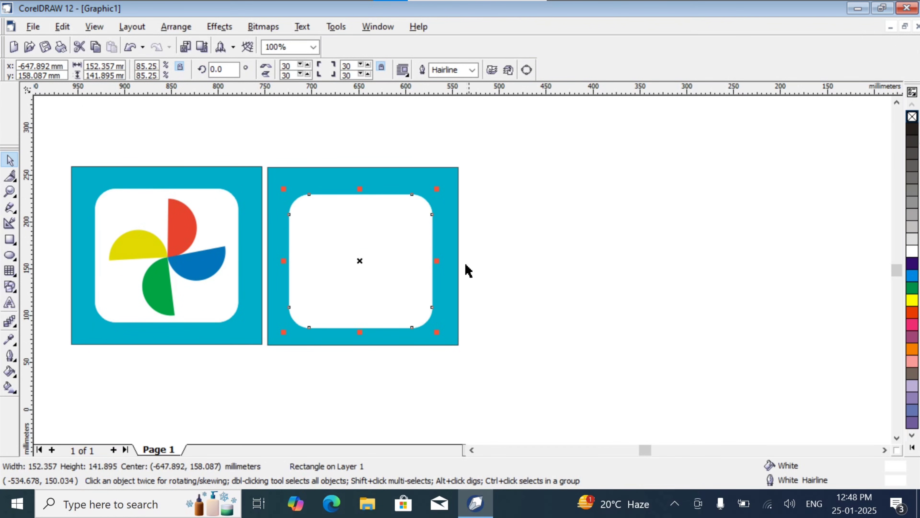
{"action": "left_click", "coordinate": [536, 257]}
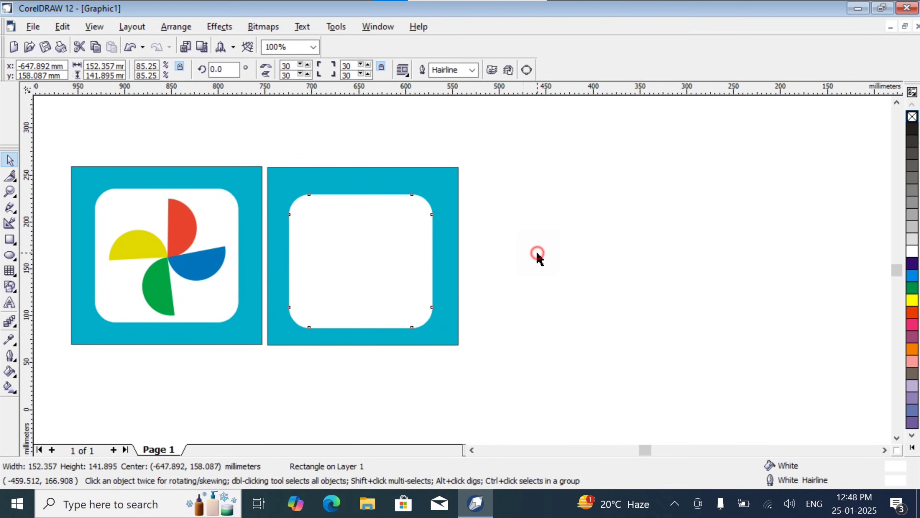
- Draw a circle about 97 mm across centred in the second frame's white interior, with a red fill and white outline
{"action": "left_click", "coordinate": [10, 256]}
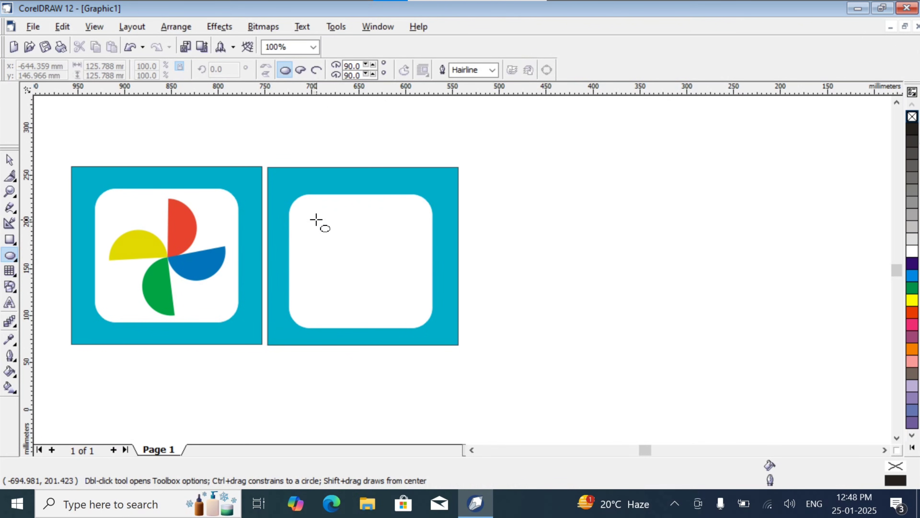
{"action": "left_click_drag", "start_coordinate": [316, 219], "coordinate": [409, 312]}
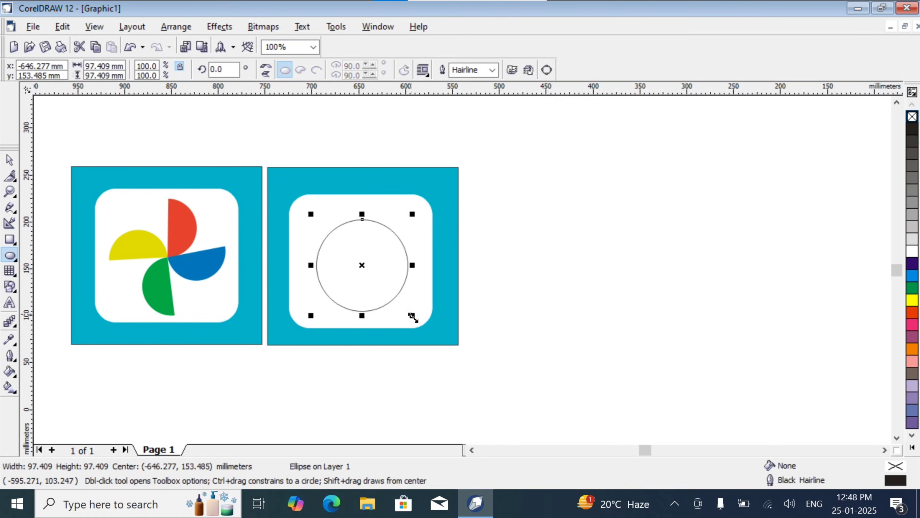
{"action": "left_click", "coordinate": [9, 159]}
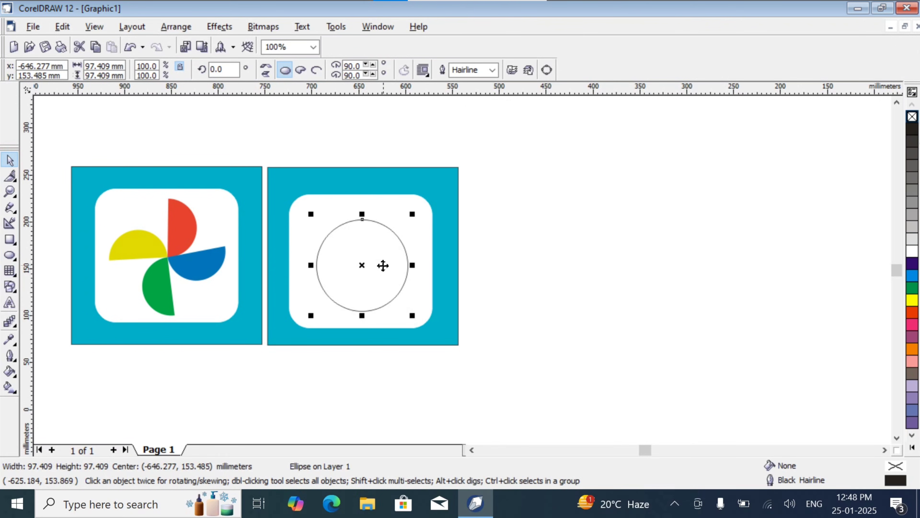
{"action": "left_click_drag", "start_coordinate": [366, 254], "coordinate": [362, 246]}
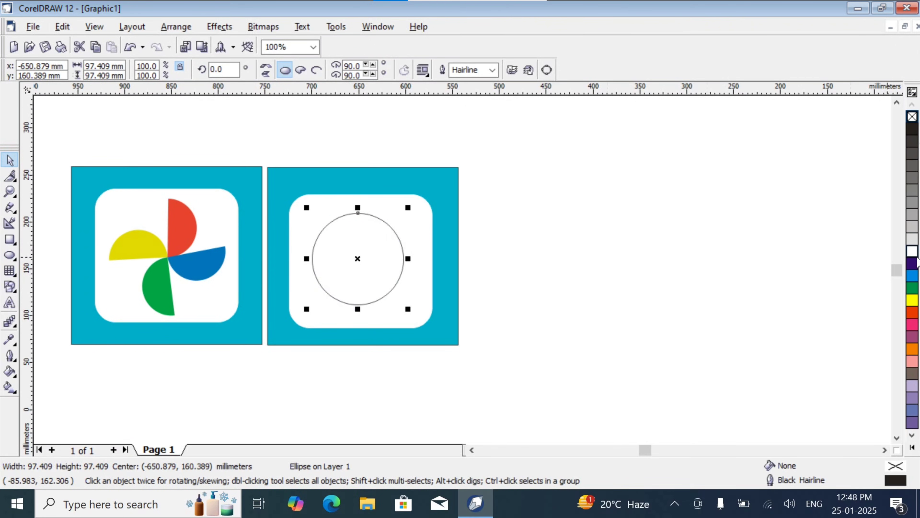
{"action": "left_click", "coordinate": [913, 312]}
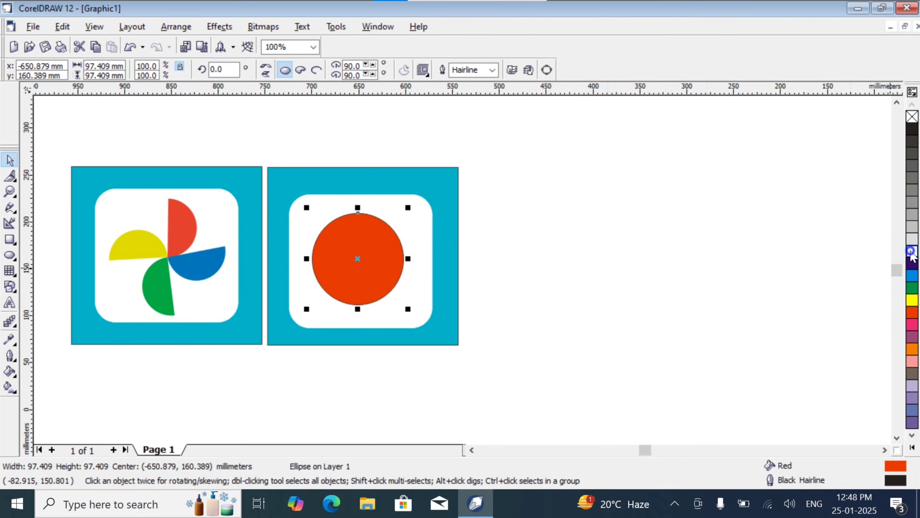
{"action": "right_click", "coordinate": [912, 251]}
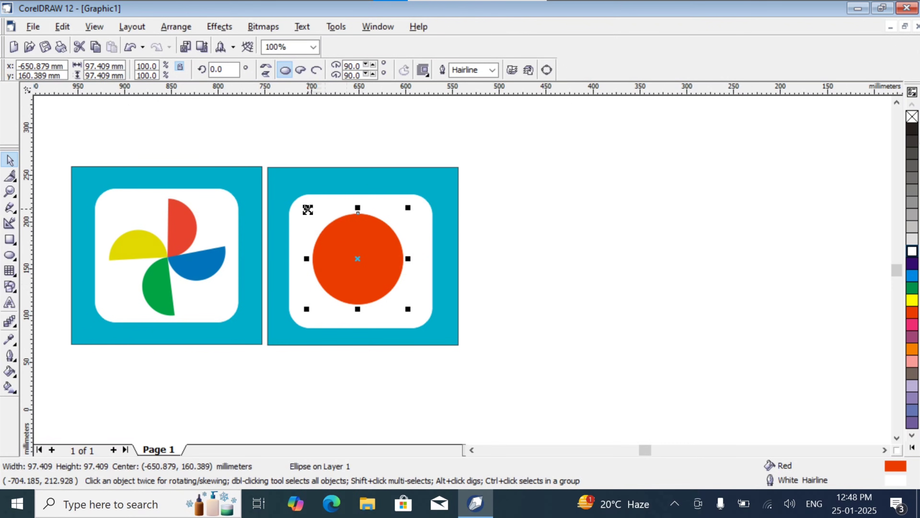
- Add a concentric copy of the red circle scaled to about 66 mm across, with an 8 pt white outline
{"action": "left_click_drag", "start_coordinate": [308, 210], "coordinate": [322, 221]}
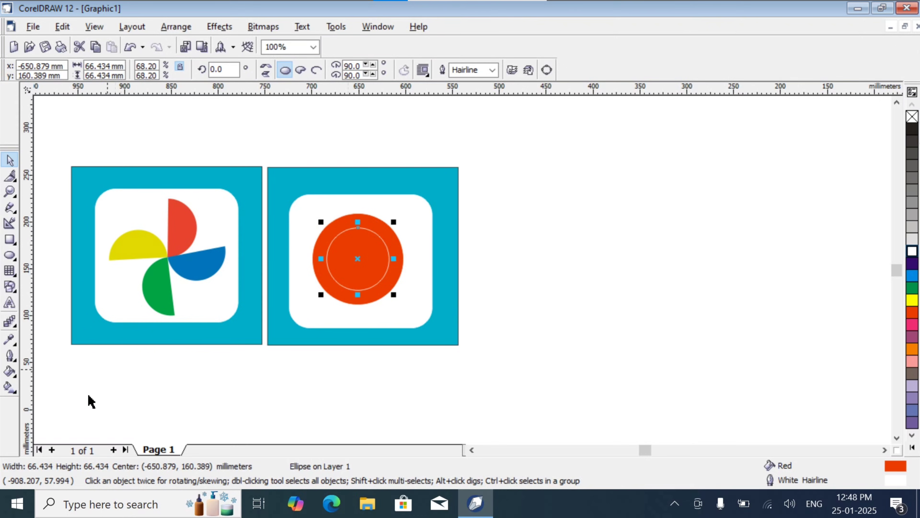
{"action": "left_click", "coordinate": [13, 358]}
{"action": "left_click", "coordinate": [154, 366]}
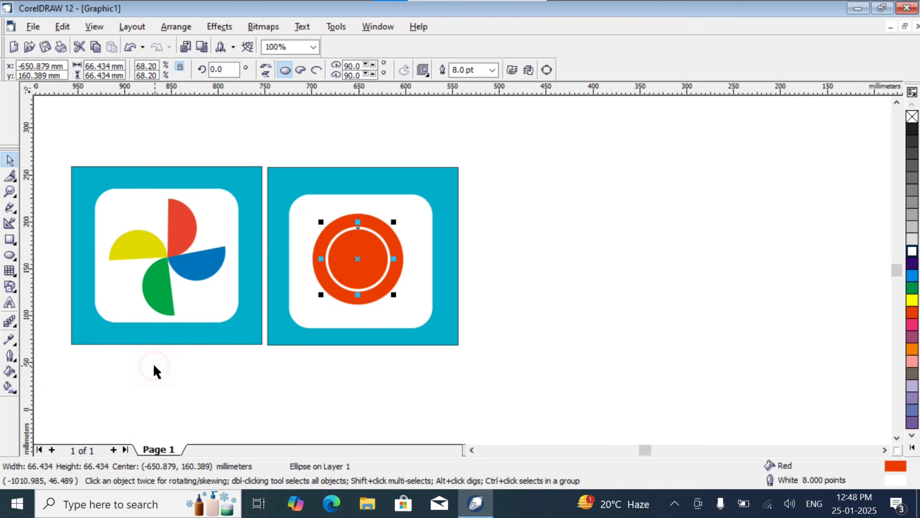
{"action": "left_click", "coordinate": [598, 222]}
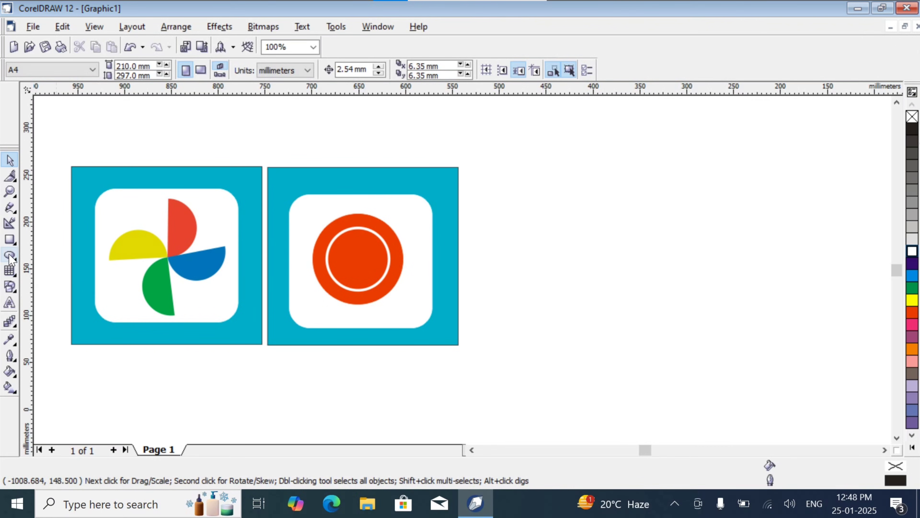
- Draw a three-sided polygon about 107 mm wide and 98 mm high in the empty area beside the second frame
{"action": "left_click", "coordinate": [14, 271]}
{"action": "left_click", "coordinate": [54, 278]}
{"action": "left_click_drag", "start_coordinate": [538, 205], "coordinate": [657, 330]}
{"action": "left_click", "coordinate": [354, 74]}
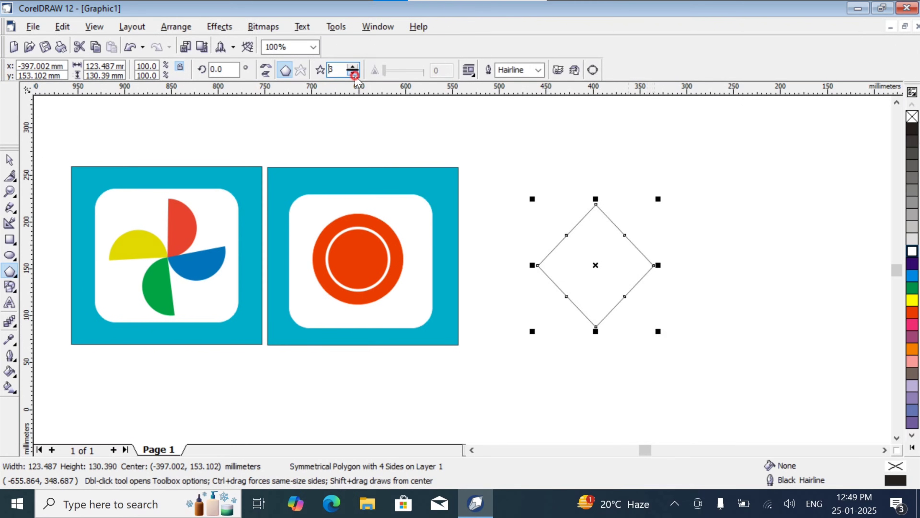
{"action": "left_click", "coordinate": [16, 164]}
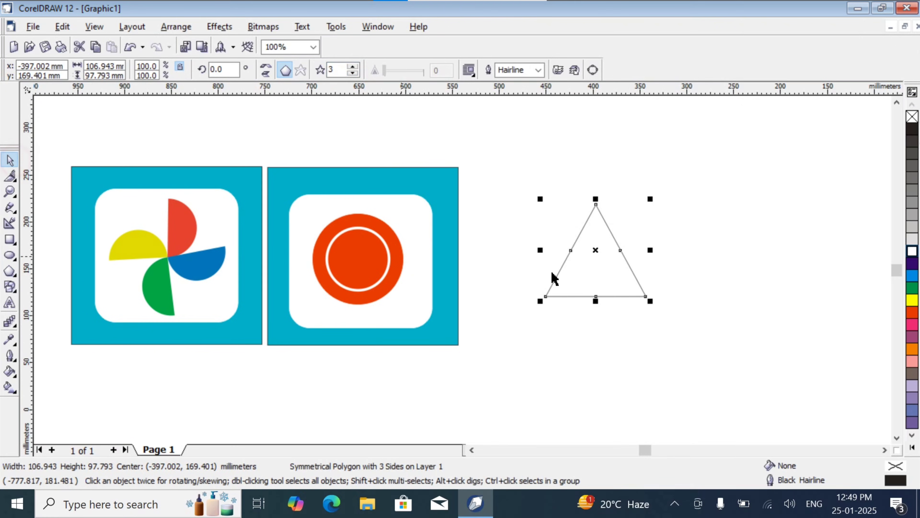
- Scale the triangle down proportionally to about 43 mm wide and rotate it to about 270.6° so it points right
{"action": "left_click_drag", "start_coordinate": [651, 302], "coordinate": [587, 247]}
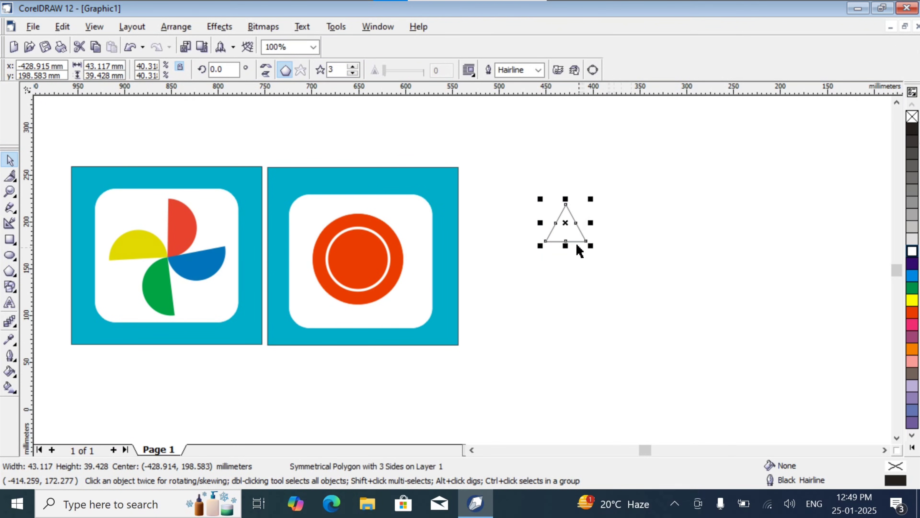
{"action": "left_click", "coordinate": [571, 237]}
{"action": "left_click_drag", "start_coordinate": [590, 200], "coordinate": [638, 303]}
- Move the triangle into the middle of the inner red circle and fill it white as a play symbol
{"action": "left_click", "coordinate": [559, 233]}
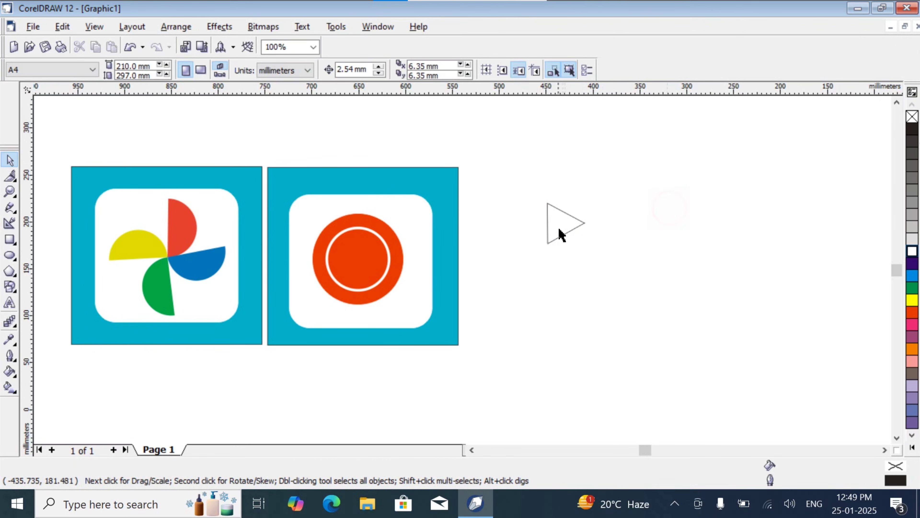
{"action": "left_click_drag", "start_coordinate": [558, 222], "coordinate": [356, 261]}
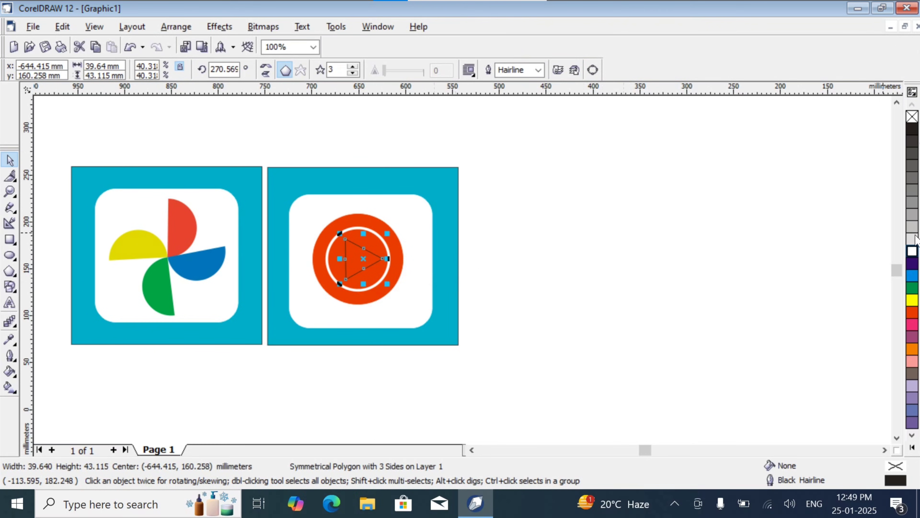
{"action": "left_click", "coordinate": [913, 251]}
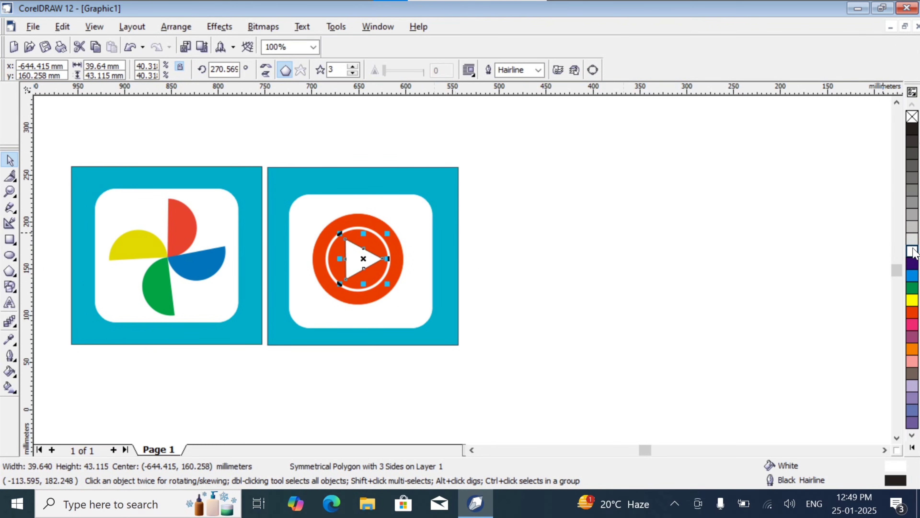
{"action": "left_click", "coordinate": [610, 279]}
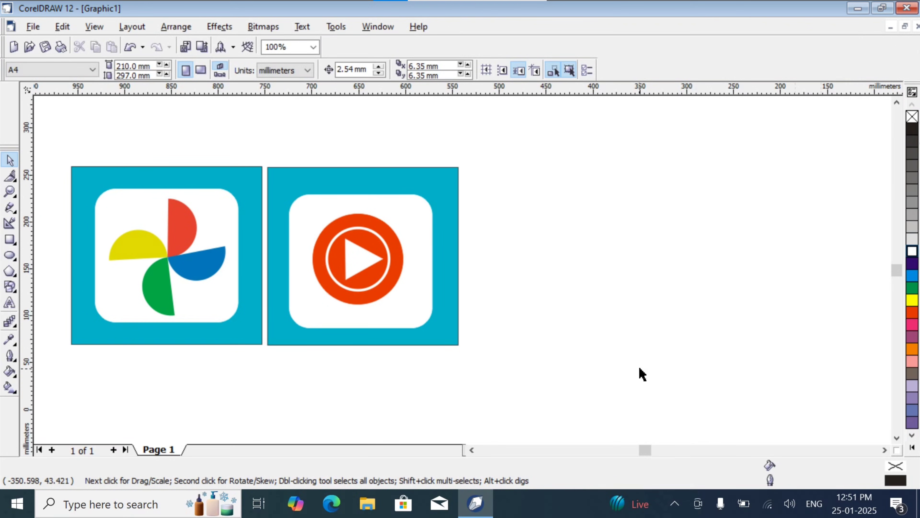
- Place a copy of the second teal square and its white rounded interior directly to the right, separated by a narrow gap
{"action": "left_click", "coordinate": [410, 188]}
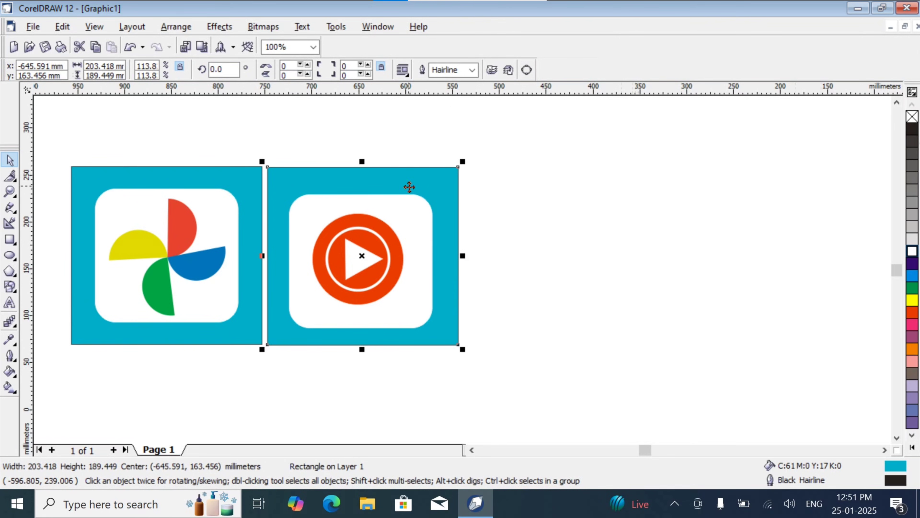
{"action": "left_click", "coordinate": [405, 215], "text": "shift"}
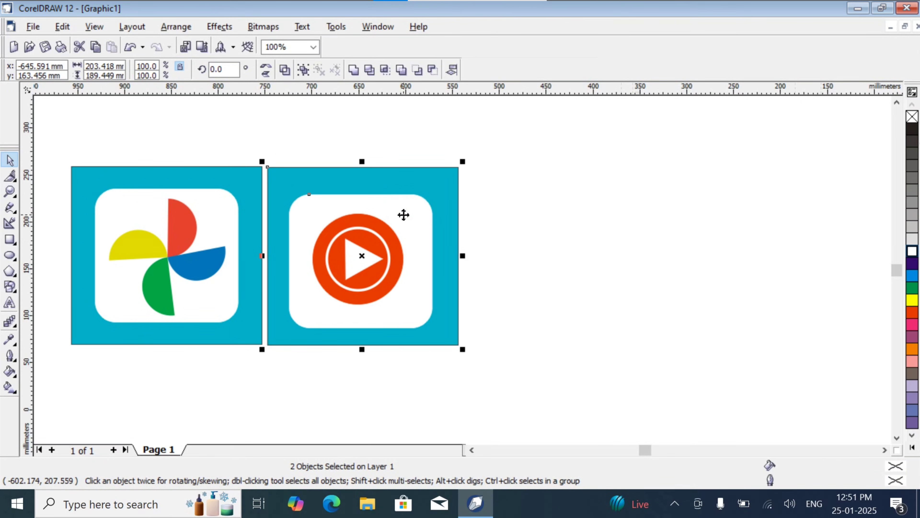
{"action": "left_click_drag", "start_coordinate": [403, 214], "coordinate": [600, 215]}
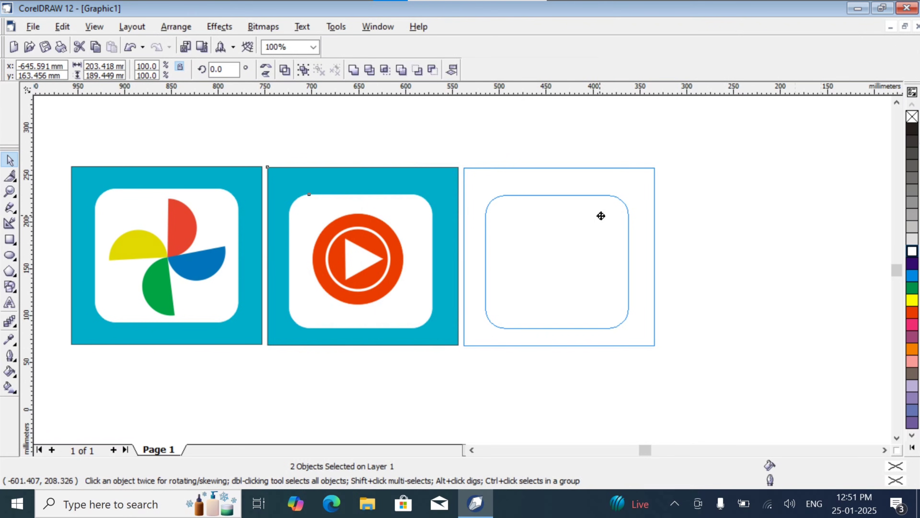
{"action": "left_click_drag", "start_coordinate": [601, 215], "coordinate": [599, 216]}
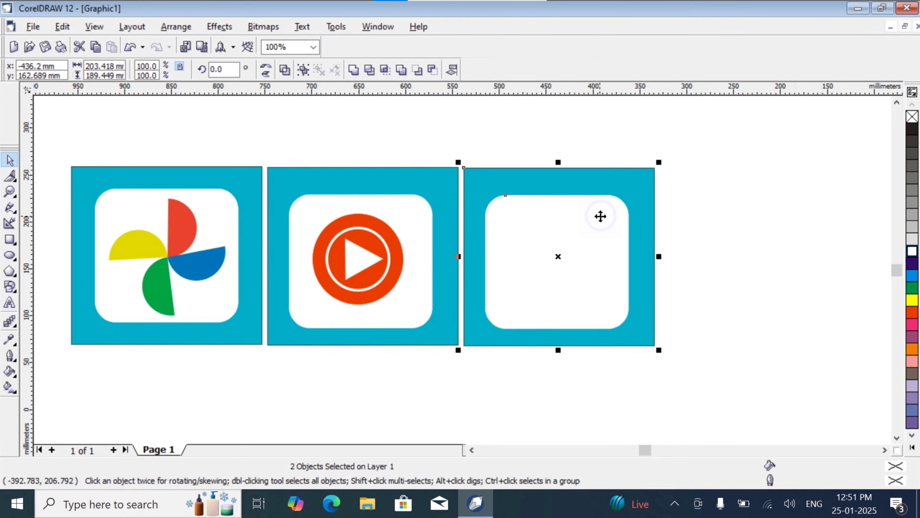
{"action": "scroll", "coordinate": [605, 276], "scroll_direction": "down", "scroll_amount": 1}
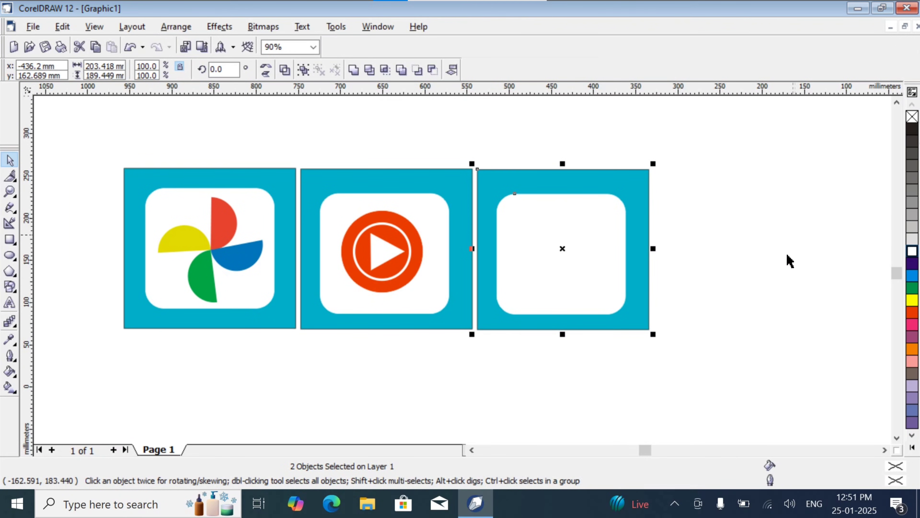
{"action": "left_click", "coordinate": [785, 269]}
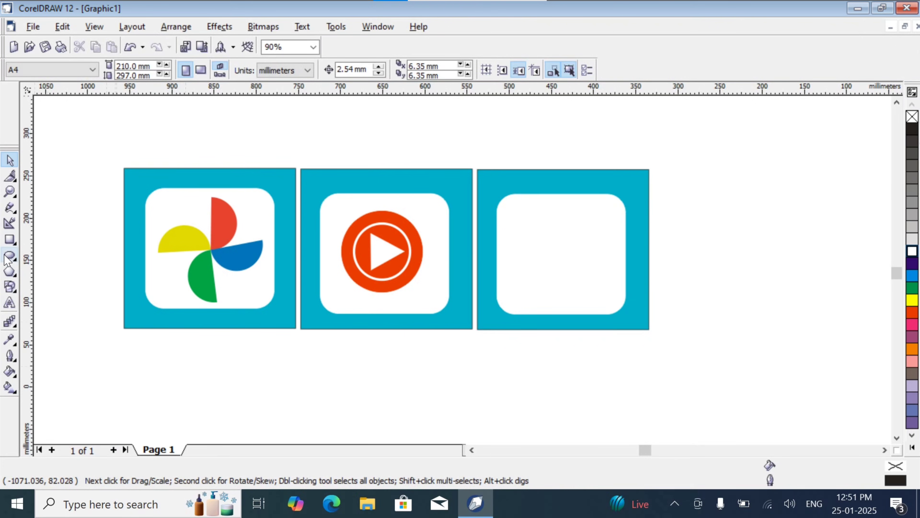
- Draw a rectangle inside the third frame's white interior and resize it to about 110 mm wide and 77 mm high
{"action": "left_click", "coordinate": [10, 239]}
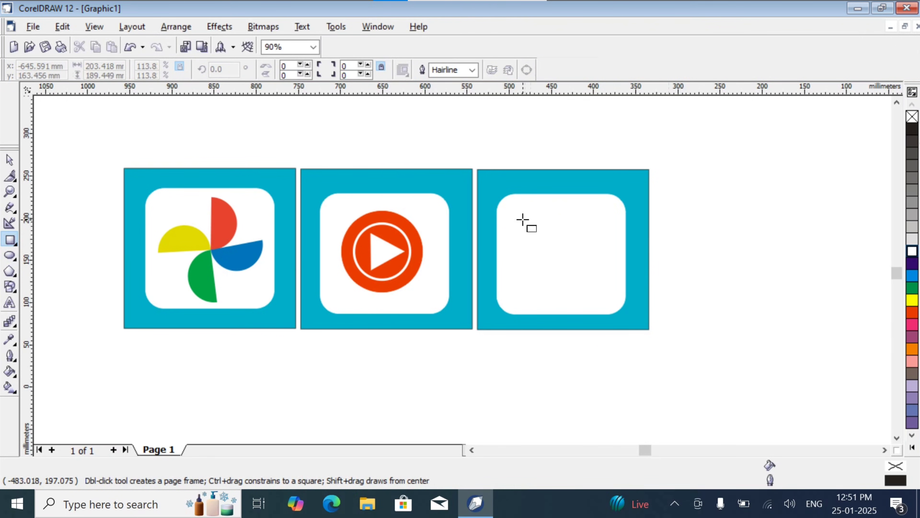
{"action": "left_click_drag", "start_coordinate": [520, 217], "coordinate": [593, 289]}
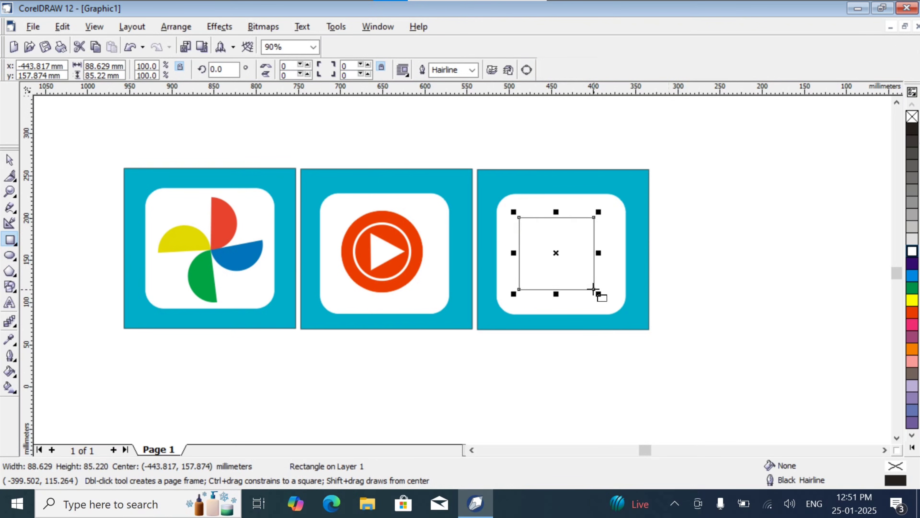
{"action": "left_click_drag", "start_coordinate": [600, 293], "coordinate": [611, 296]}
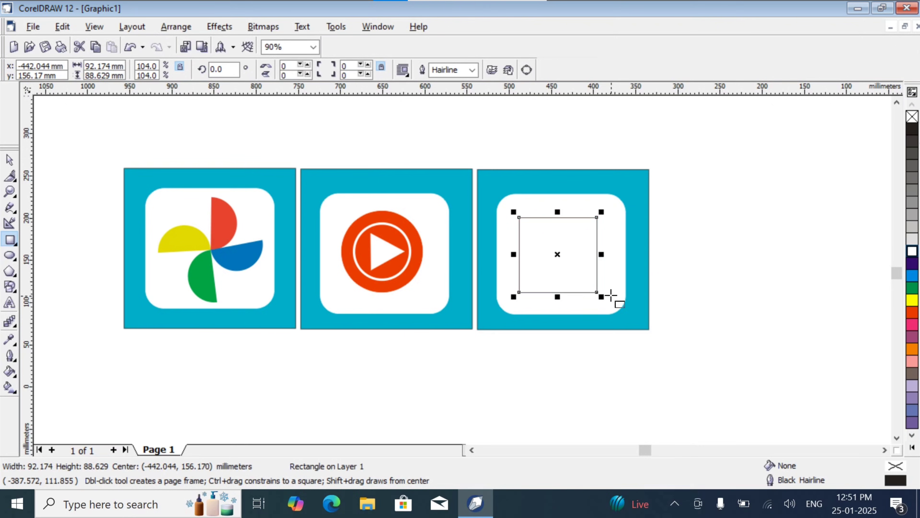
{"action": "left_click_drag", "start_coordinate": [601, 254], "coordinate": [616, 255]}
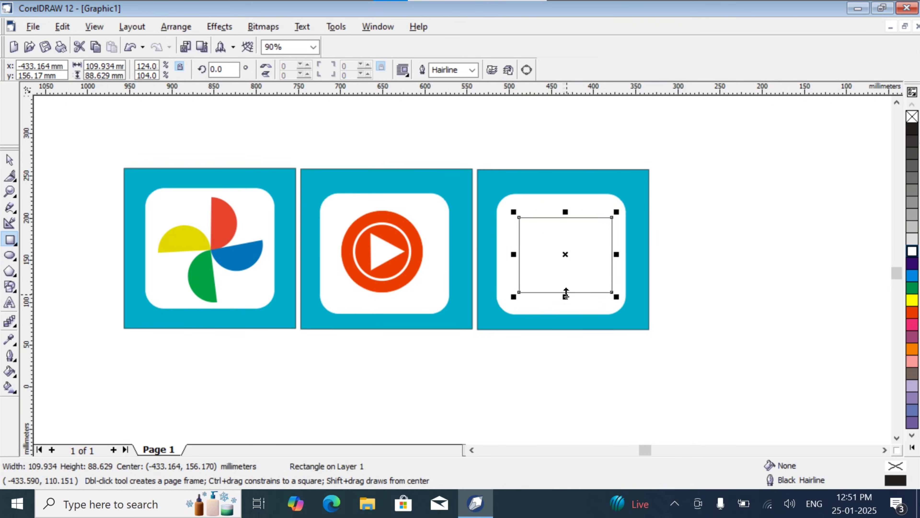
{"action": "left_click_drag", "start_coordinate": [567, 292], "coordinate": [567, 284]}
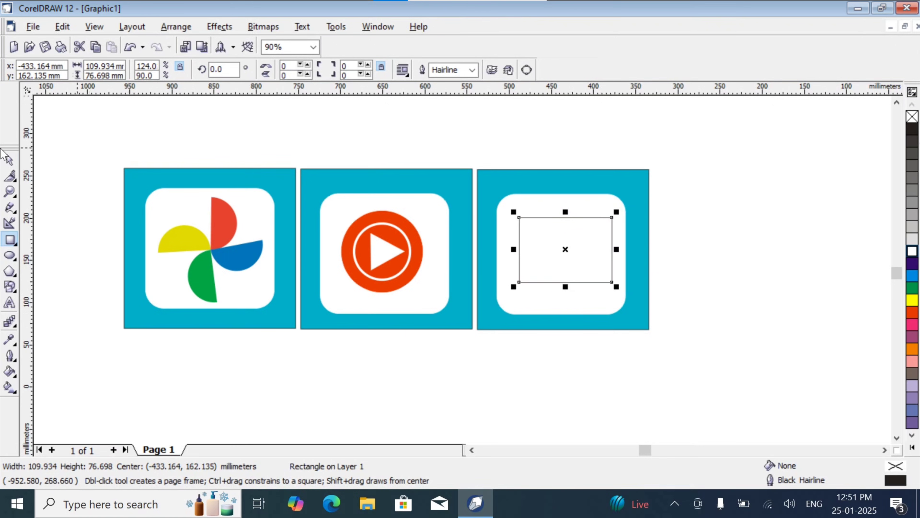
- Round all four corners of the new rectangle with the Shape tool to a roundness of 38
{"action": "left_click", "coordinate": [16, 187]}
{"action": "left_click", "coordinate": [37, 189]}
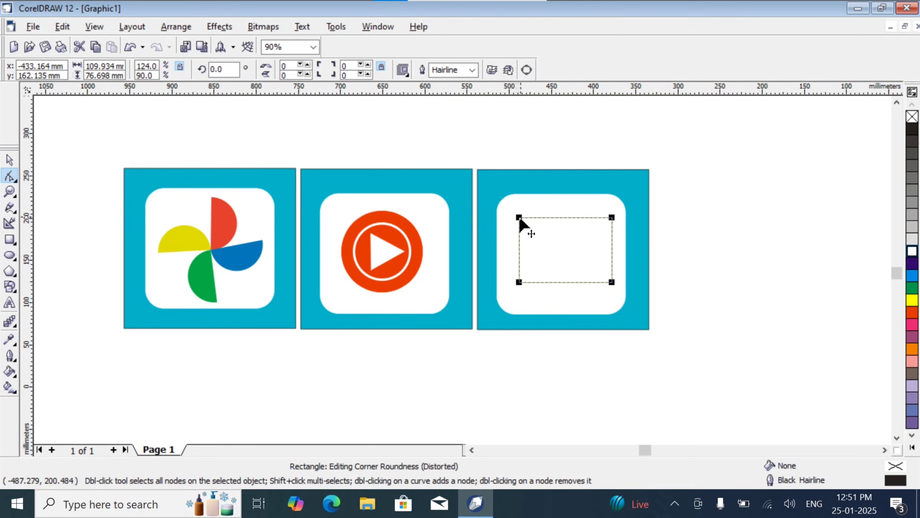
{"action": "mouse_move", "coordinate": [519, 218]}
{"action": "left_mouse_down"}
{"action": "mouse_move", "coordinate": [530, 236]}
{"action": "mouse_move", "coordinate": [529, 229]}
{"action": "left_mouse_up"}
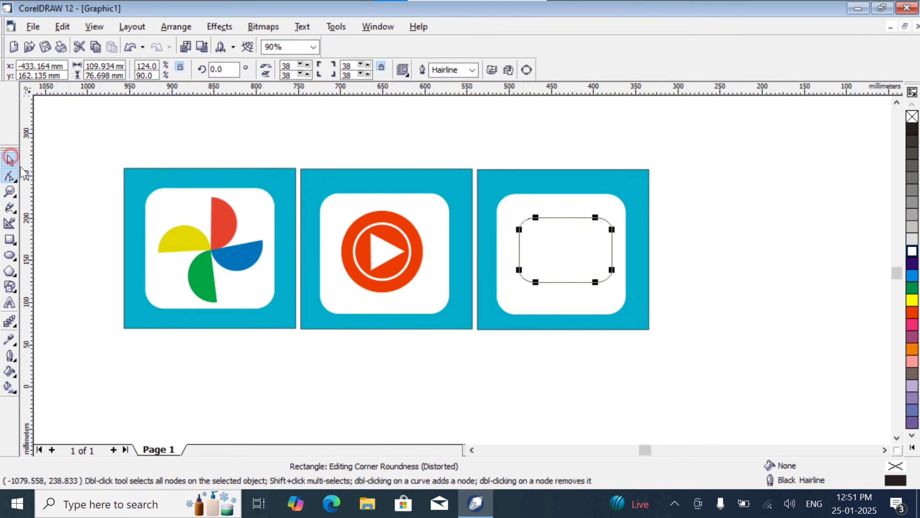
- Reduce the rounded rectangle's height to about 62 mm and centre it within the third frame's white interior
{"action": "left_click", "coordinate": [10, 159]}
{"action": "left_click_drag", "start_coordinate": [570, 289], "coordinate": [569, 275]}
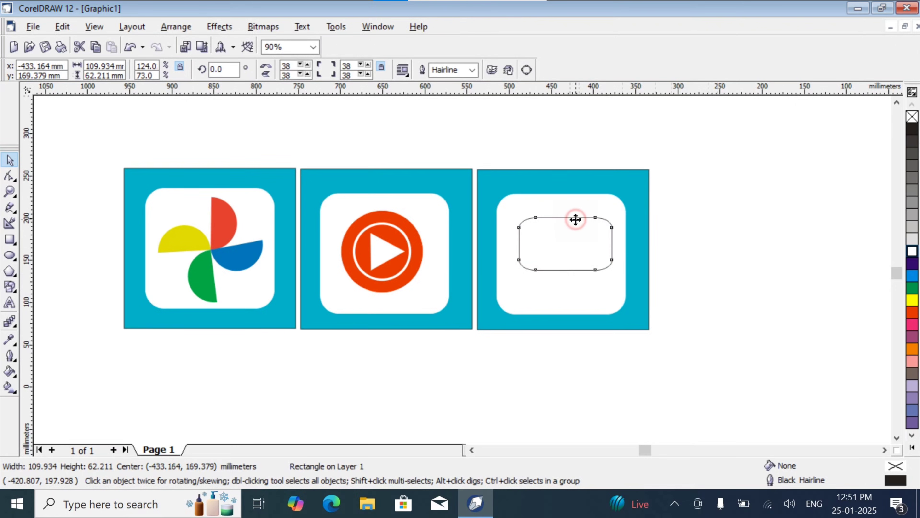
{"action": "left_click_drag", "start_coordinate": [575, 219], "coordinate": [572, 225]}
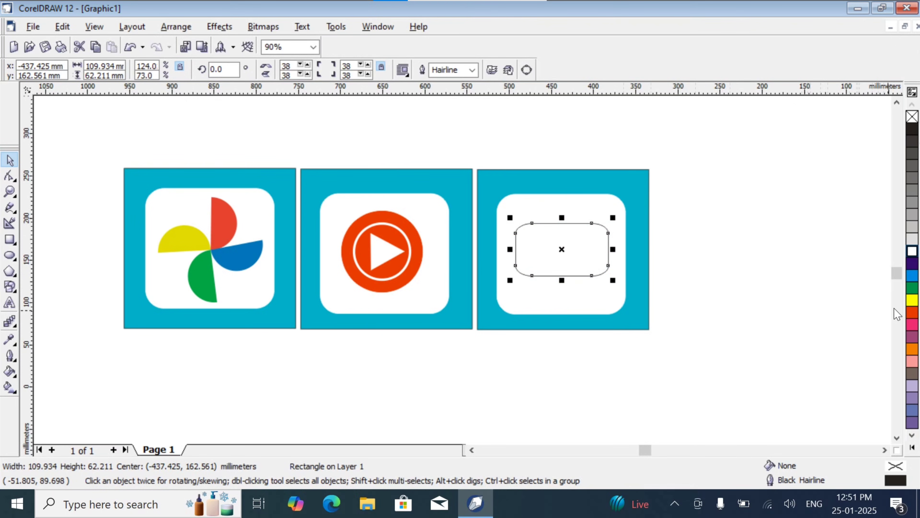
- Give the rounded rectangle a red outline and fill it with the darker red shade C:10 M:98 Y:94 K:0
{"action": "right_click", "coordinate": [913, 312]}
{"action": "left_click", "coordinate": [912, 314]}
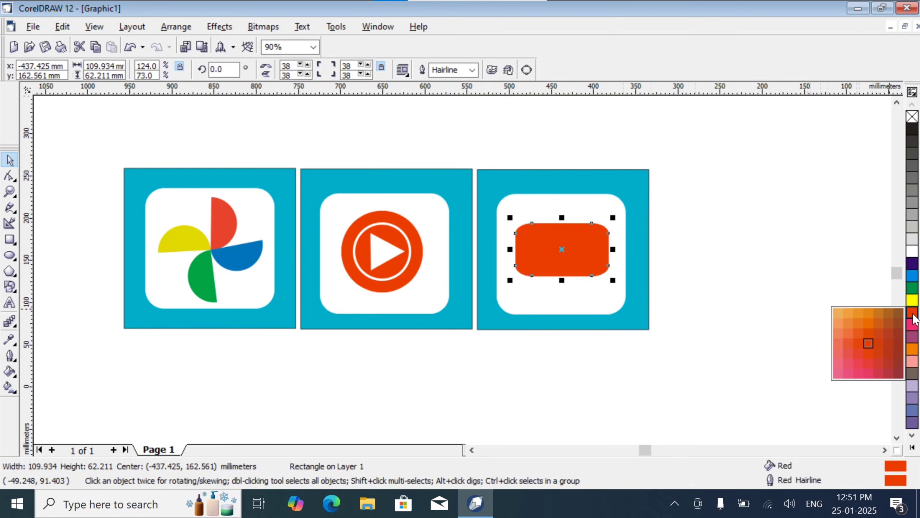
{"action": "left_click", "coordinate": [879, 344]}
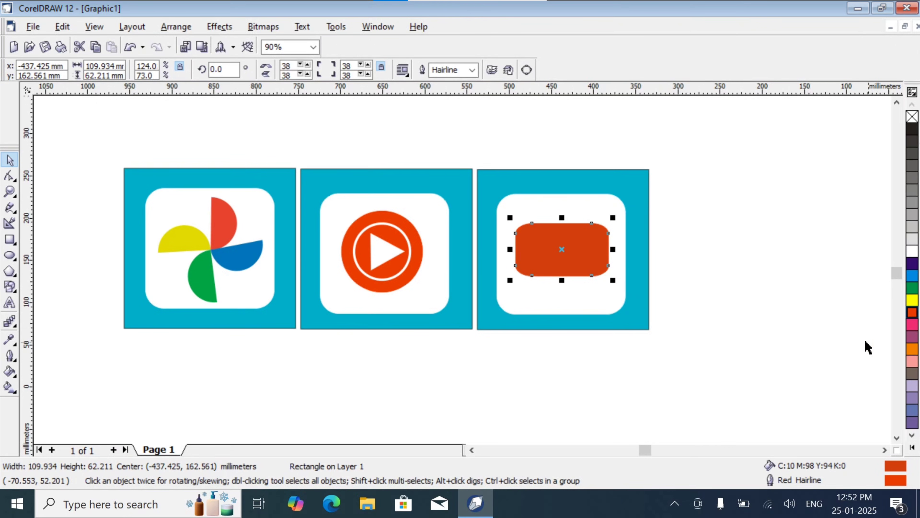
{"action": "left_click", "coordinate": [813, 290]}
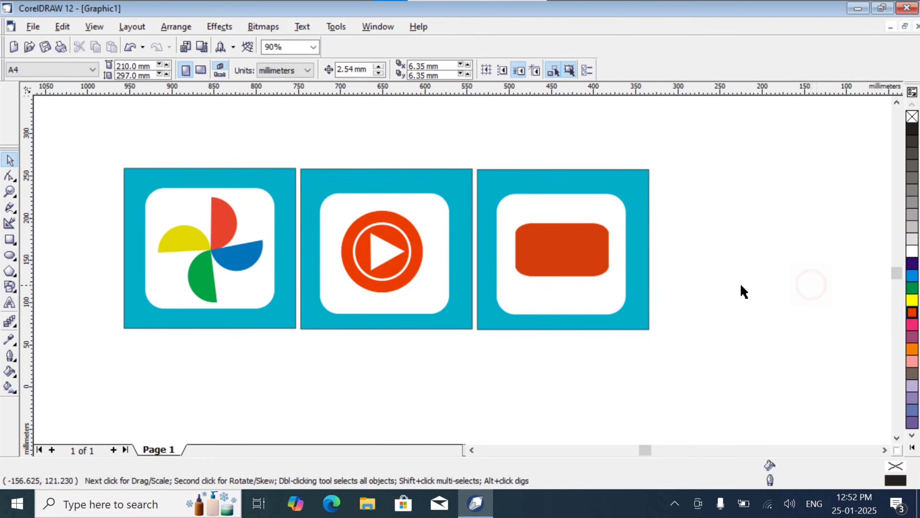
{"action": "left_click", "coordinate": [565, 251]}
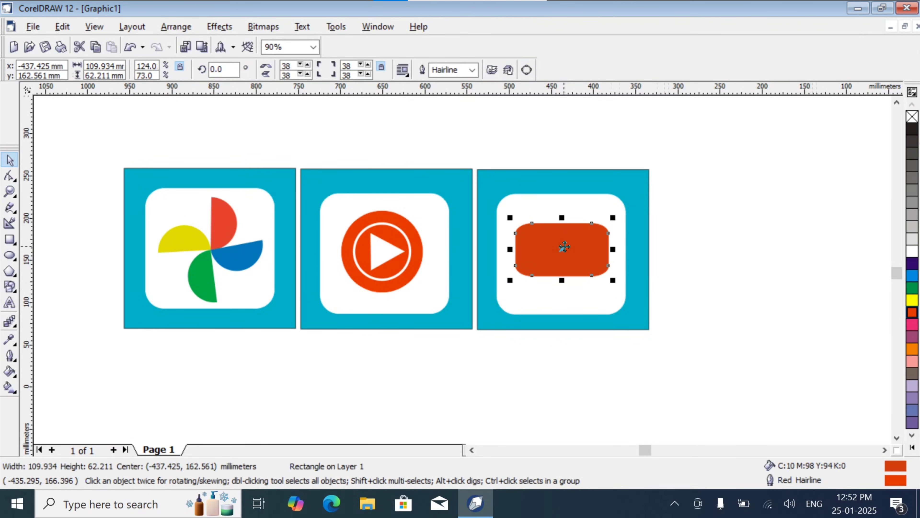
- Draw a polygon about 84 mm wide and 95 mm high to the right of the third frame and set it to 3 sides
{"action": "left_click", "coordinate": [723, 268]}
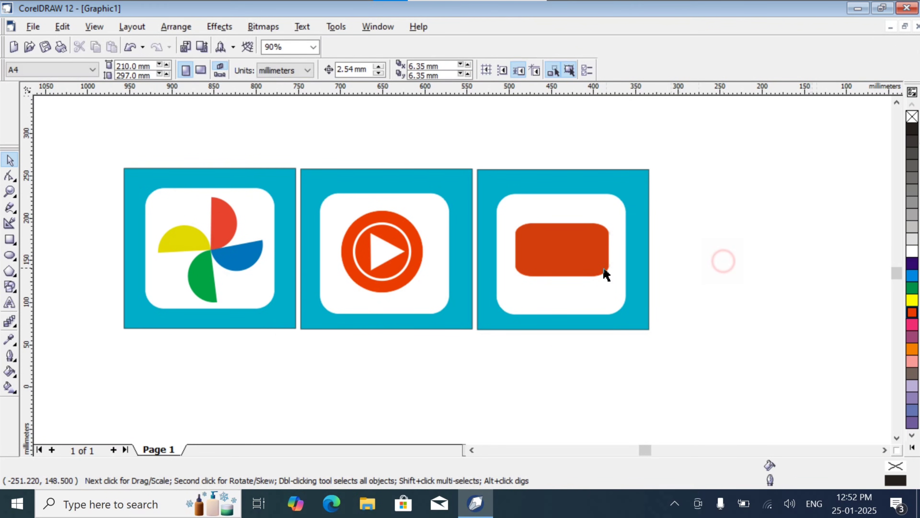
{"action": "left_click", "coordinate": [379, 257]}
{"action": "left_click", "coordinate": [302, 362]}
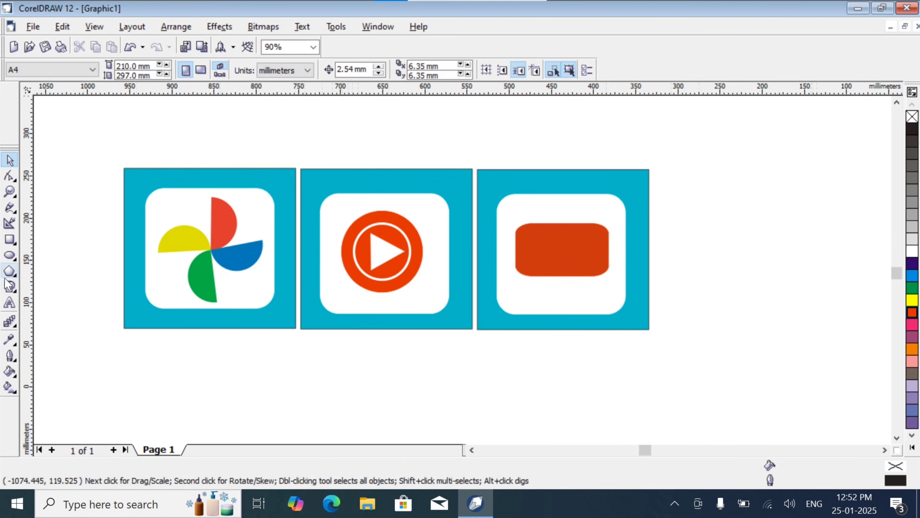
{"action": "left_click", "coordinate": [10, 271]}
{"action": "left_click_drag", "start_coordinate": [692, 219], "coordinate": [766, 303]}
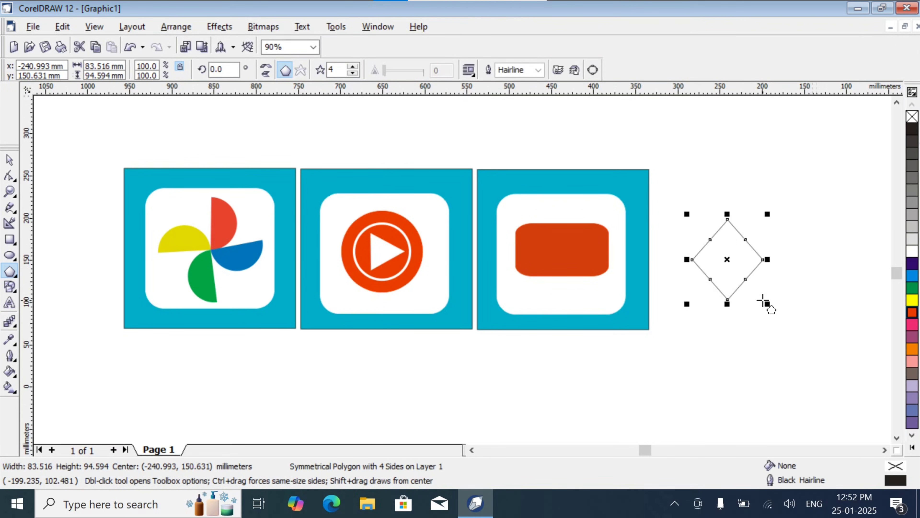
{"action": "left_click", "coordinate": [353, 73]}
{"action": "left_click", "coordinate": [9, 160]}
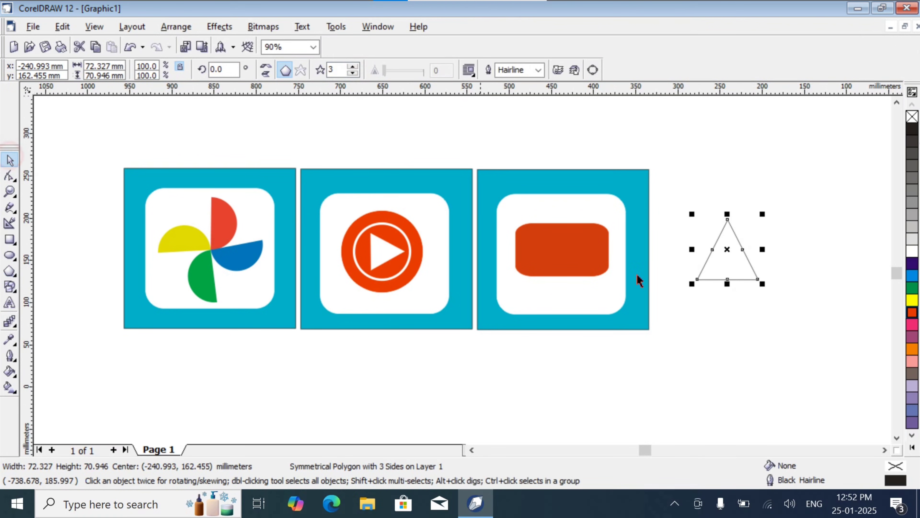
- Rotate the triangle to about 270° so it points right and place it, scaled to about 40 mm, inside the third frame's red rounded rectangle
{"action": "left_click", "coordinate": [741, 263]}
{"action": "left_click_drag", "start_coordinate": [762, 214], "coordinate": [794, 318]}
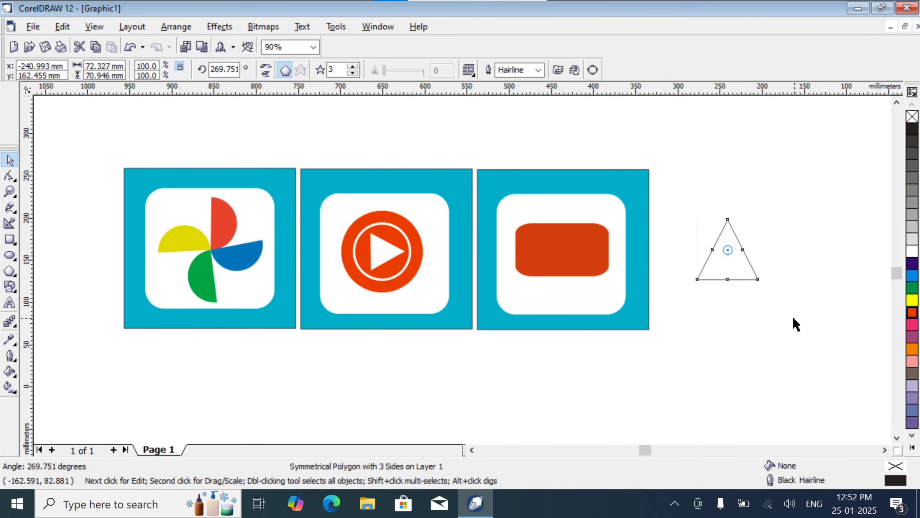
{"action": "left_click", "coordinate": [783, 286]}
{"action": "left_click", "coordinate": [734, 251]}
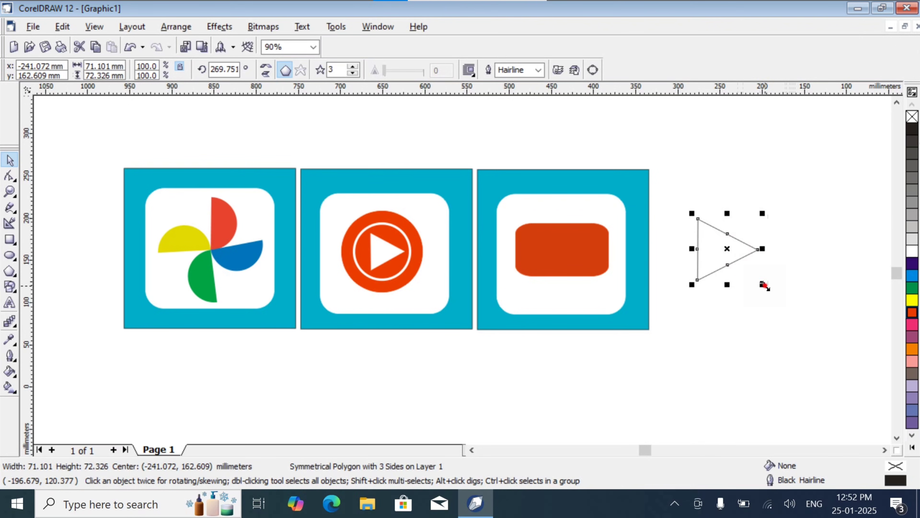
{"action": "left_click_drag", "start_coordinate": [763, 286], "coordinate": [586, 272]}
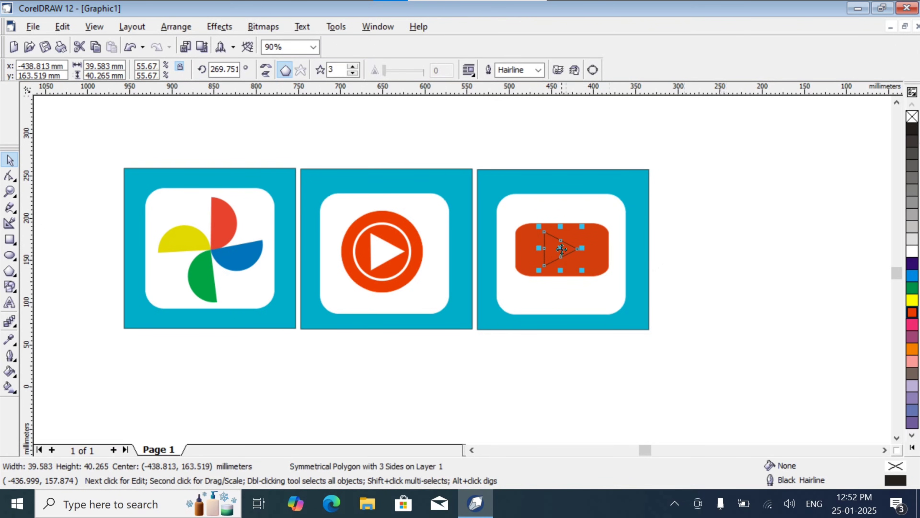
{"action": "left_click_drag", "start_coordinate": [553, 245], "coordinate": [561, 245]}
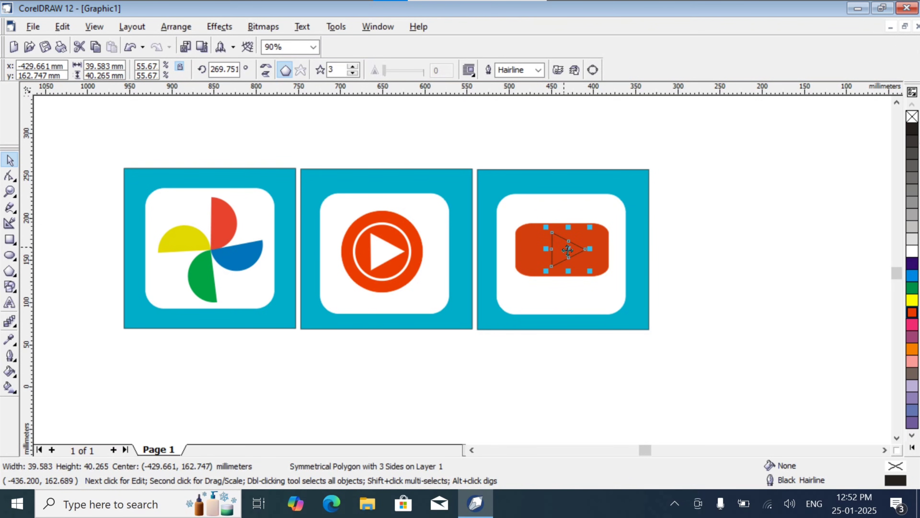
- Give the triangle on the red rounded rectangle a white fill and a white outline
{"action": "left_click", "coordinate": [913, 251]}
{"action": "right_click", "coordinate": [912, 250]}
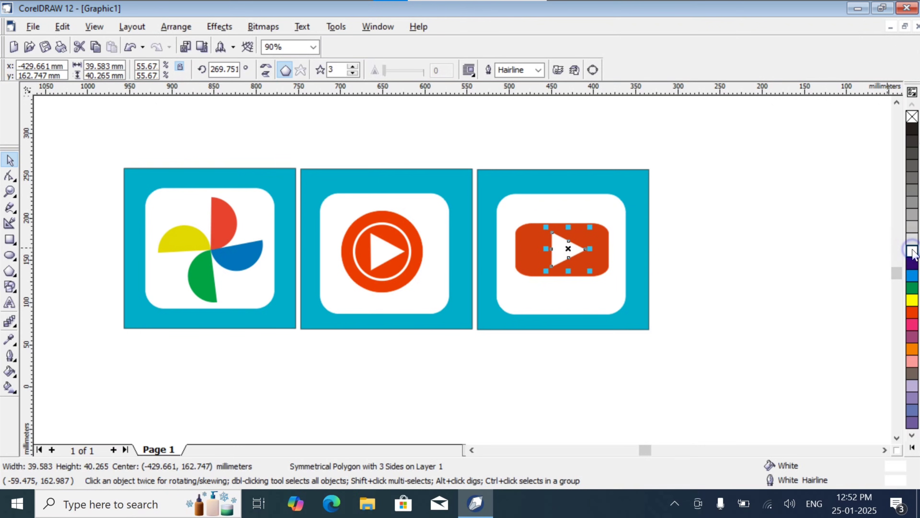
{"action": "left_click", "coordinate": [832, 265]}
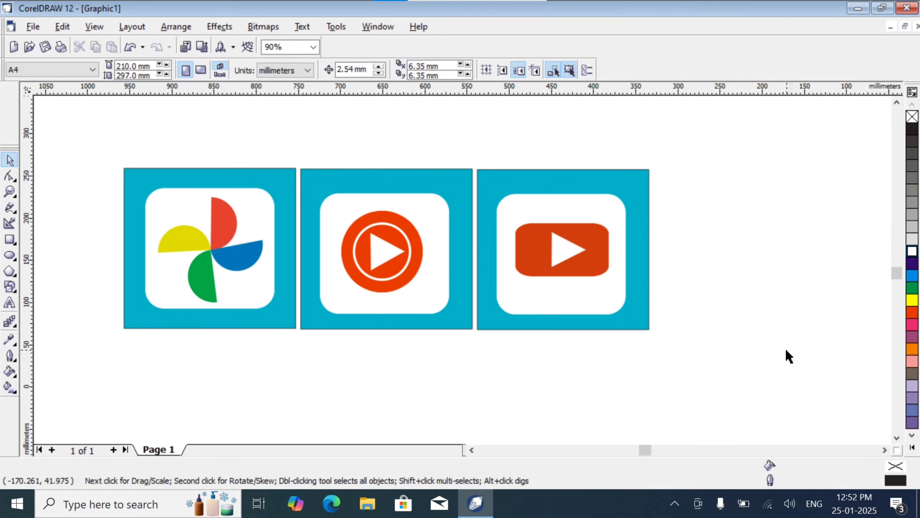
- Duplicate the third teal frame together with its white interior about 210 mm to the right as a fourth frame
{"action": "left_click", "coordinate": [539, 206]}
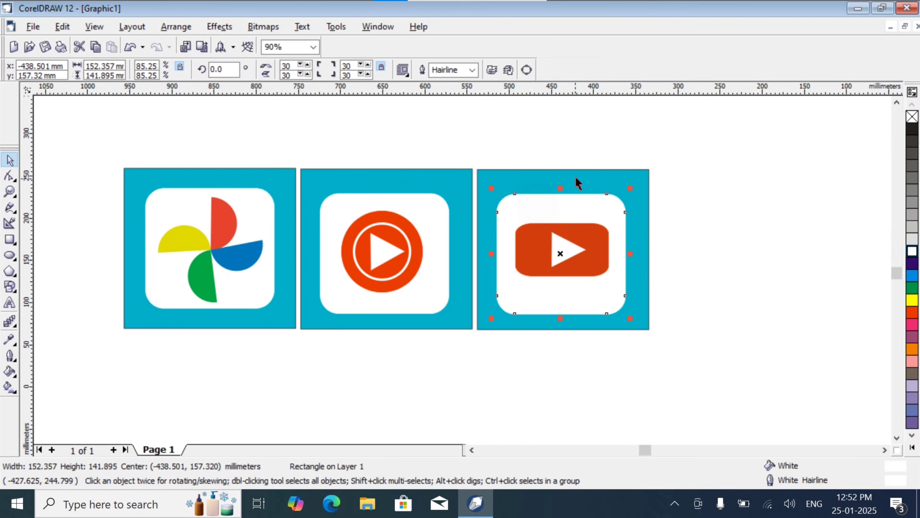
{"action": "left_click", "coordinate": [592, 182], "text": "shift"}
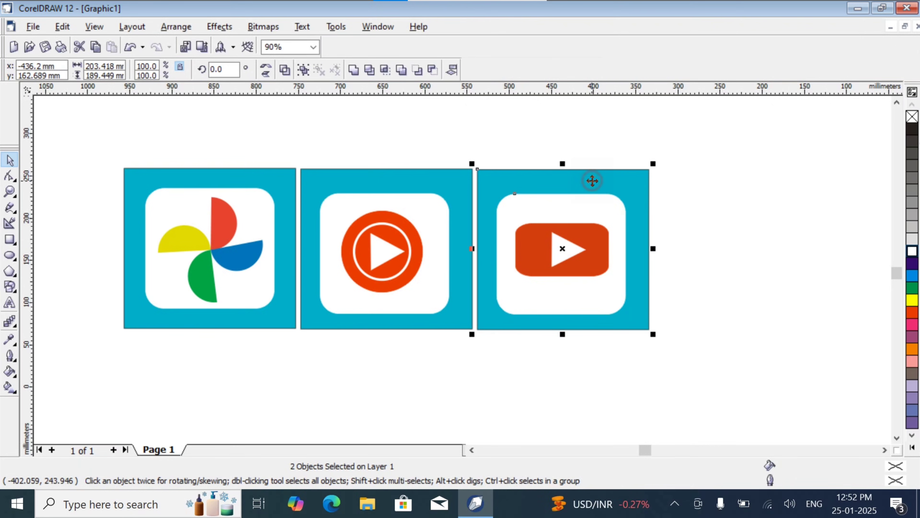
{"action": "left_click_drag", "start_coordinate": [591, 181], "coordinate": [772, 182]}
{"action": "key", "text": "ctrl+z"}
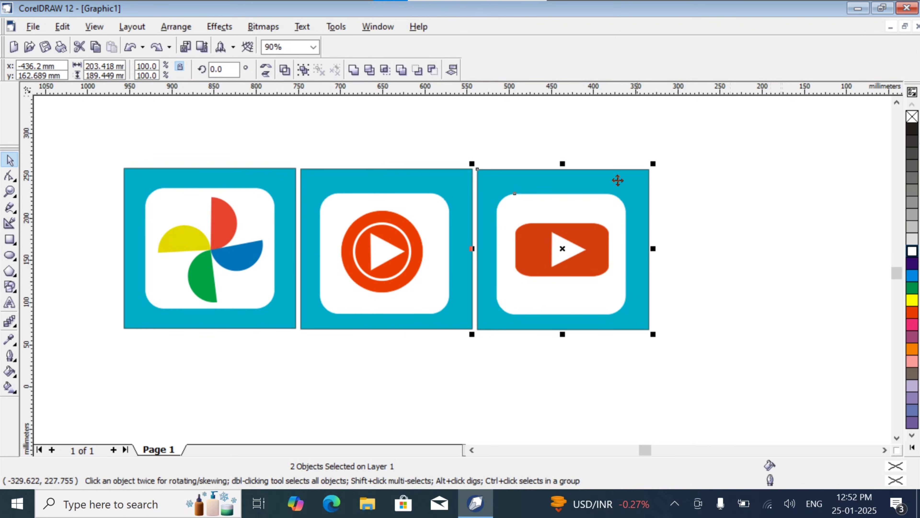
{"action": "left_click_drag", "start_coordinate": [615, 179], "coordinate": [795, 179]}
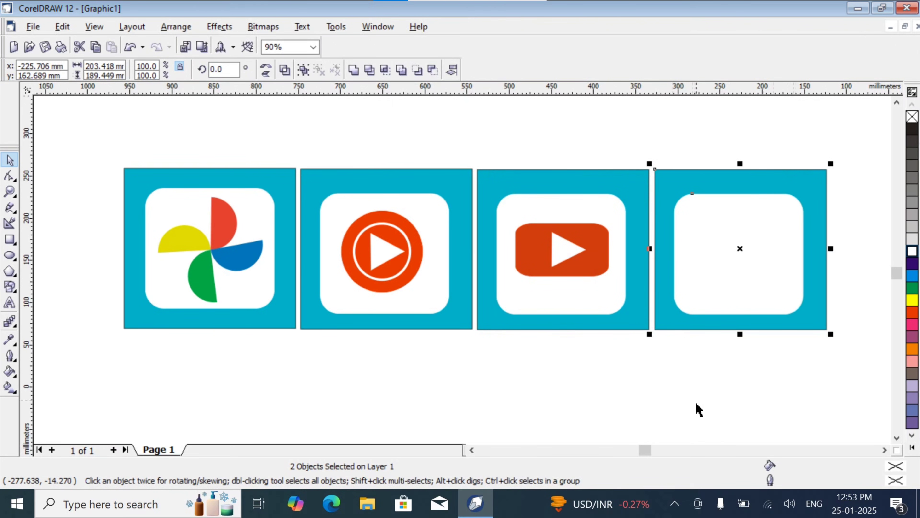
{"action": "left_click", "coordinate": [698, 415]}
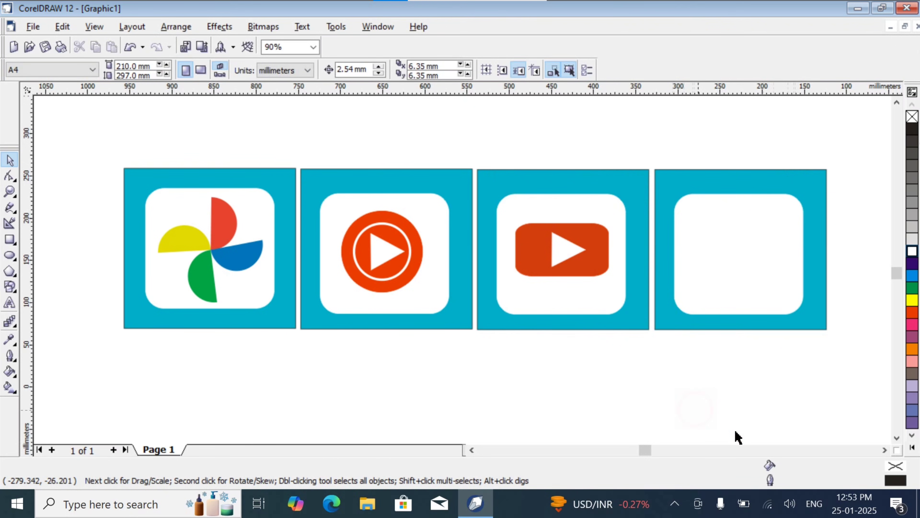
- Draw a rectangle in the fourth frame's white interior, resized to about 76 mm wide and 59 mm high, and centre it in the frame
{"action": "left_click", "coordinate": [884, 449]}
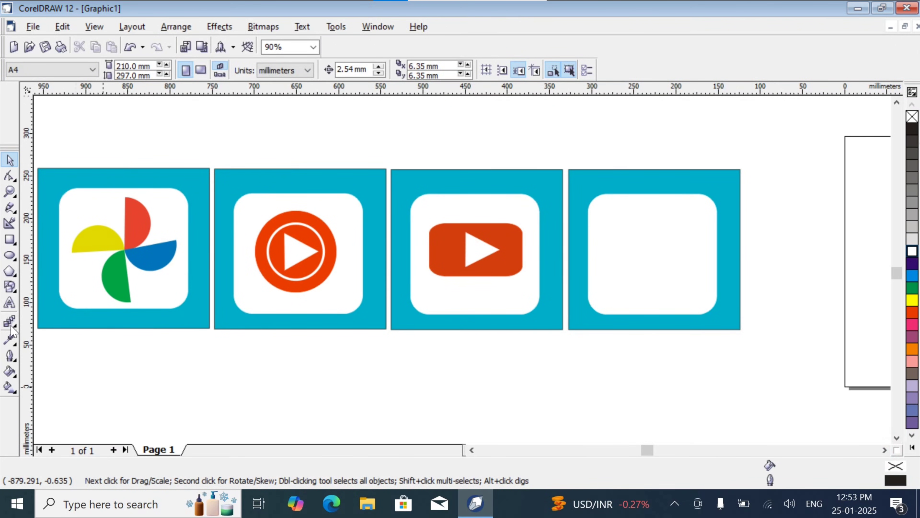
{"action": "left_click", "coordinate": [11, 241]}
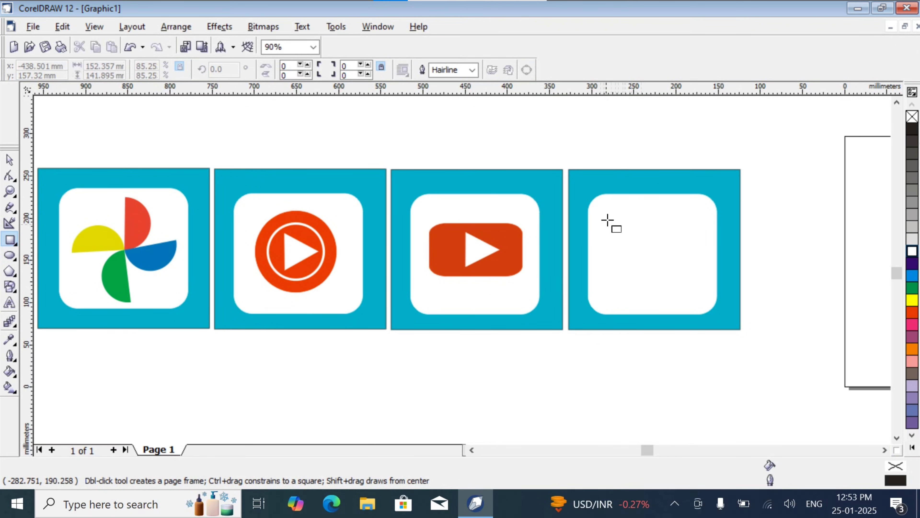
{"action": "left_click_drag", "start_coordinate": [605, 215], "coordinate": [679, 273]}
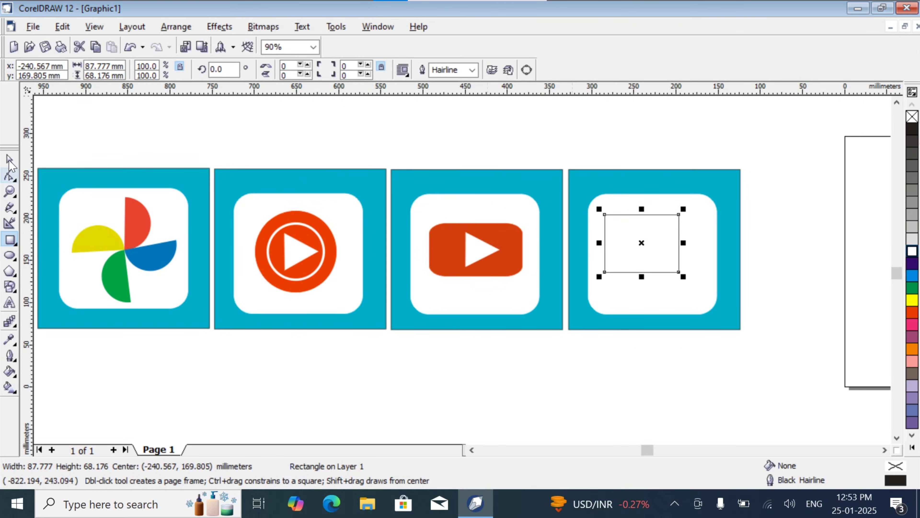
{"action": "left_click", "coordinate": [9, 160]}
{"action": "mouse_move", "coordinate": [684, 277]}
{"action": "left_mouse_down"}
{"action": "mouse_move", "coordinate": [658, 264]}
{"action": "mouse_move", "coordinate": [670, 272]}
{"action": "left_mouse_up"}
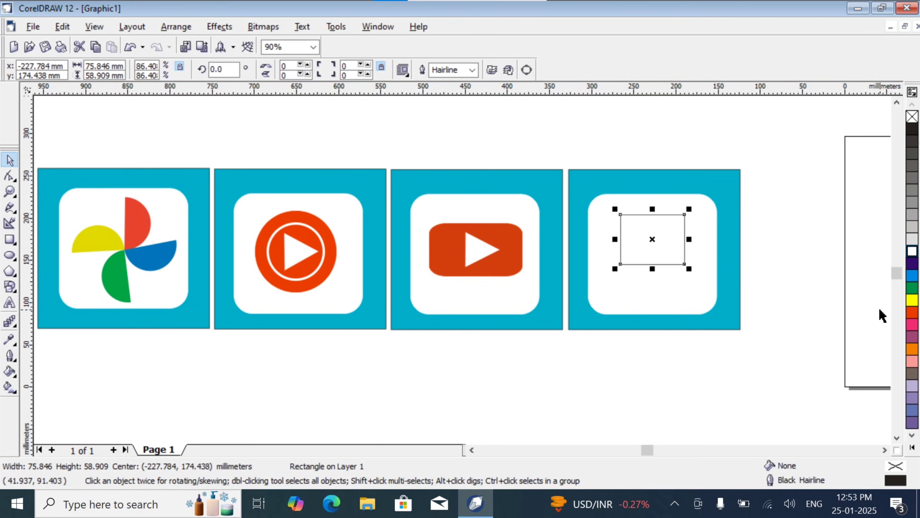
{"action": "left_click_drag", "start_coordinate": [656, 239], "coordinate": [658, 248]}
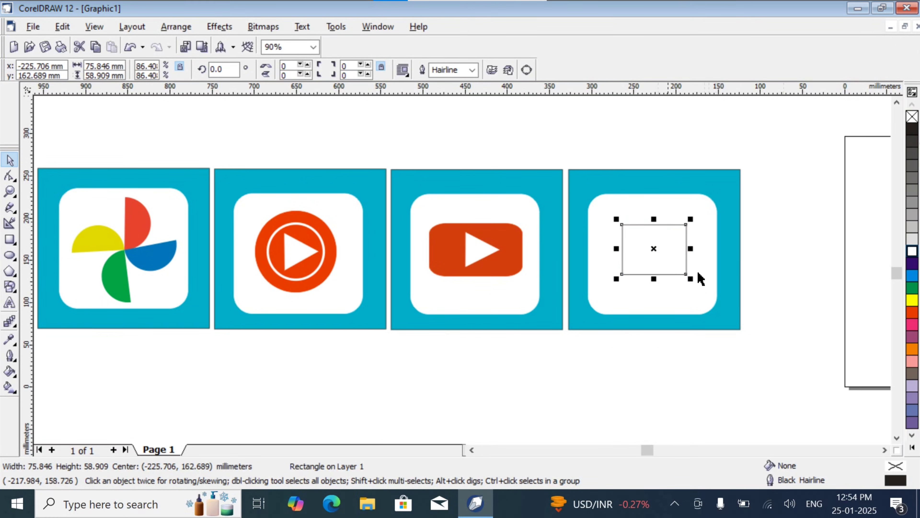
- Fill the fourth frame's new rectangle with the green shade C:88 M:27 Y:97 K:2 and remove its outline
{"action": "left_click", "coordinate": [912, 290]}
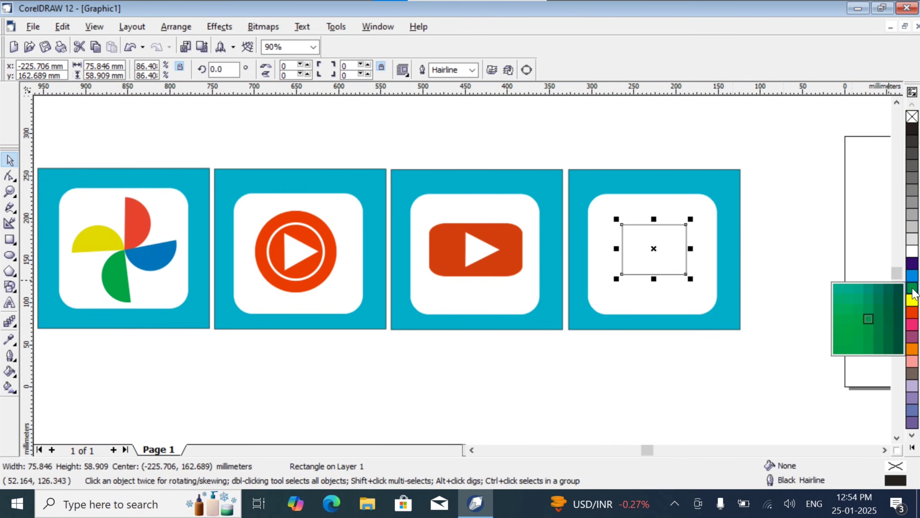
{"action": "left_click", "coordinate": [878, 318]}
{"action": "right_click", "coordinate": [912, 117]}
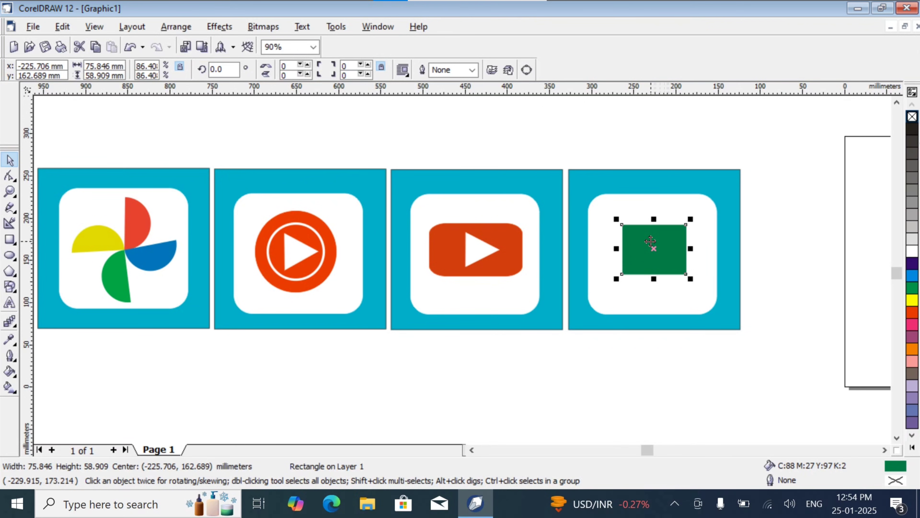
- Duplicate the green rectangle about 15 mm lower and fill the copy with the yellow shade C:8 M:9 Y:96 K:0
{"action": "left_click_drag", "start_coordinate": [650, 241], "coordinate": [647, 258]}
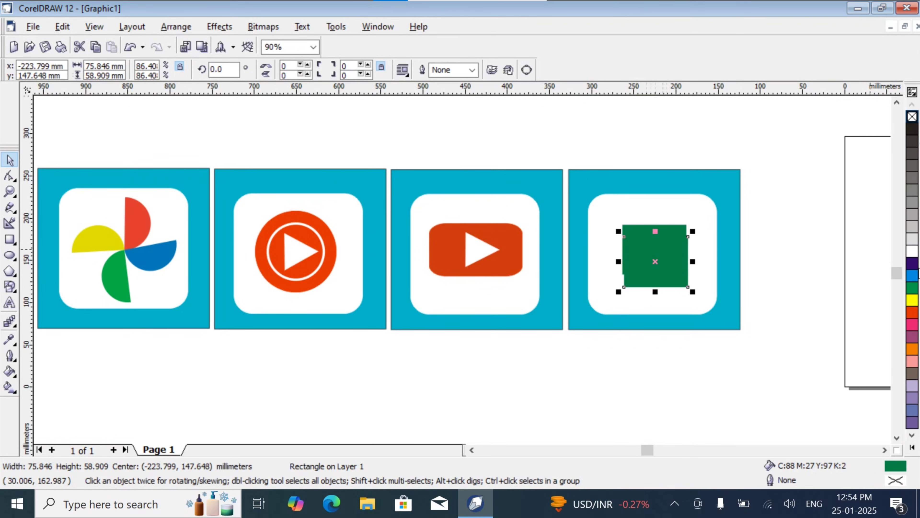
{"action": "left_click", "coordinate": [910, 304]}
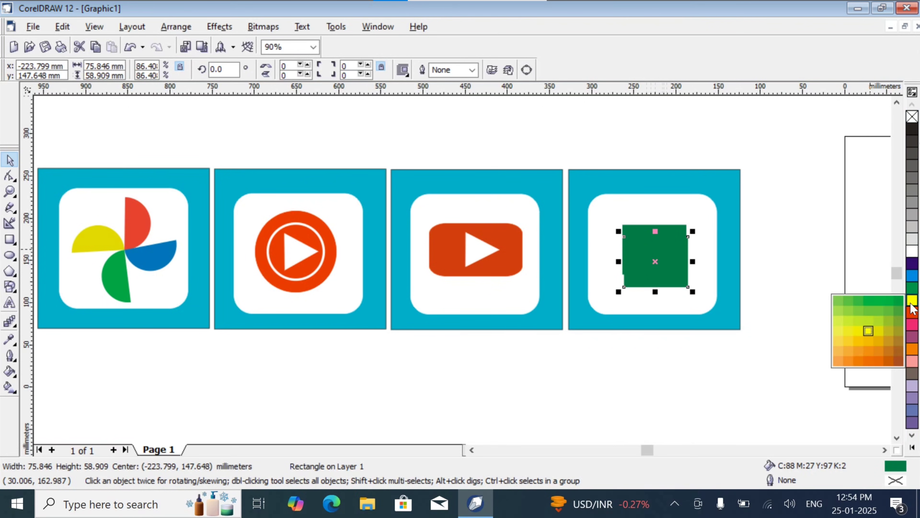
{"action": "left_click", "coordinate": [877, 332]}
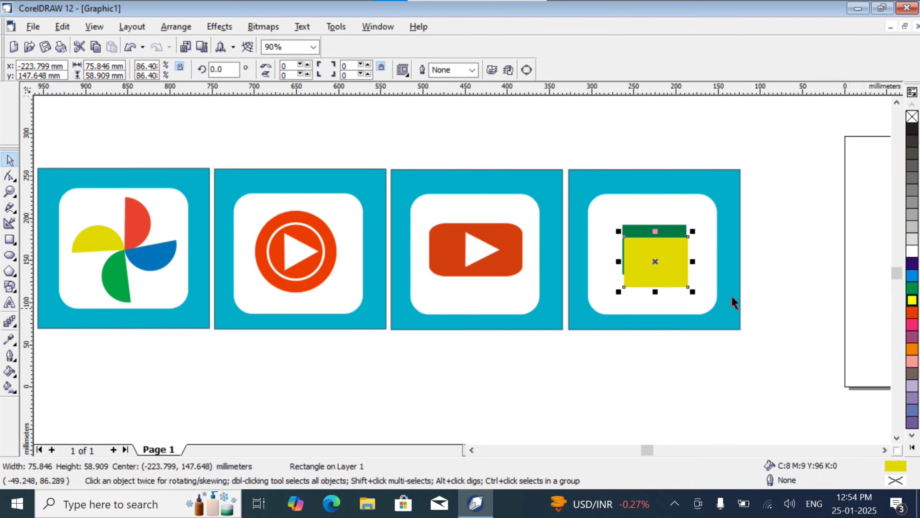
- Rotate the yellow rectangle about 12° counterclockwise
{"action": "left_click", "coordinate": [668, 257]}
{"action": "left_click_drag", "start_coordinate": [693, 230], "coordinate": [690, 225]}
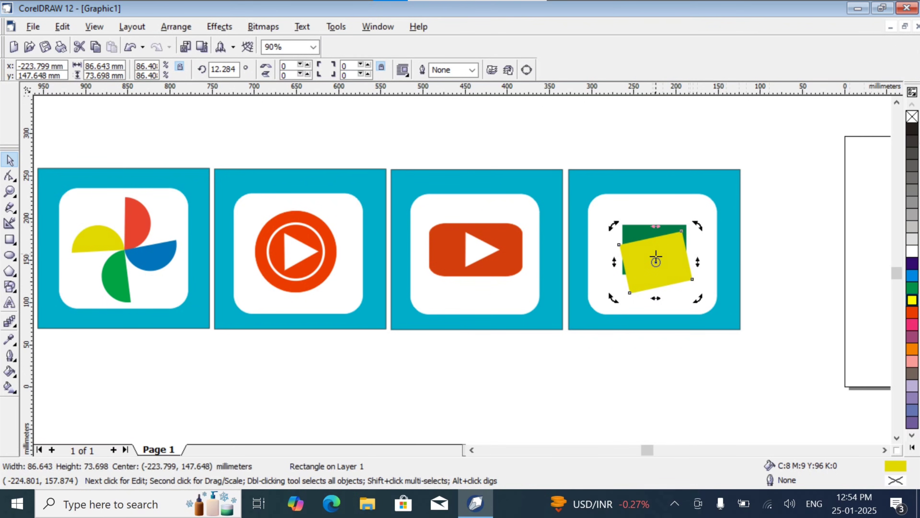
{"action": "left_click", "coordinate": [758, 224]}
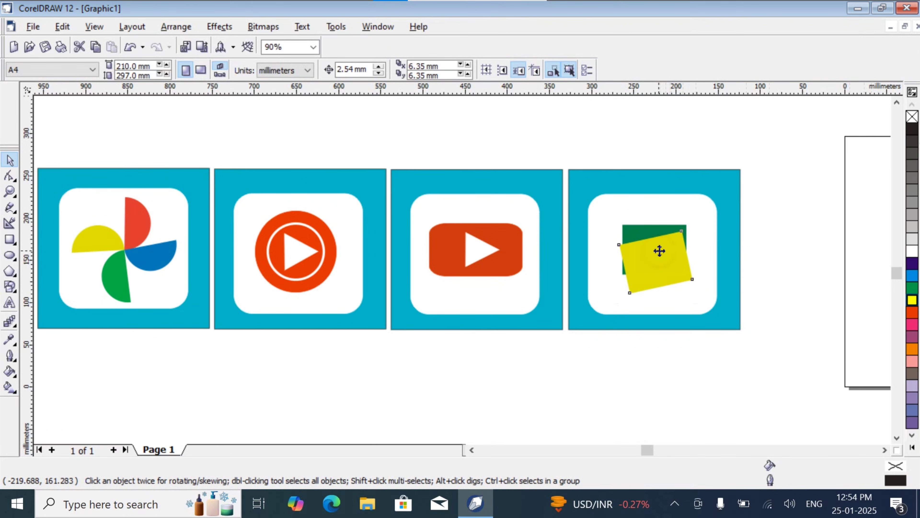
- Duplicate the tilted yellow rectangle slightly down and to the right, and fill the copy with the red shade C:10 M:98 Y:94 K:0
{"action": "left_click", "coordinate": [659, 251]}
{"action": "left_click_drag", "start_coordinate": [657, 253], "coordinate": [667, 267]}
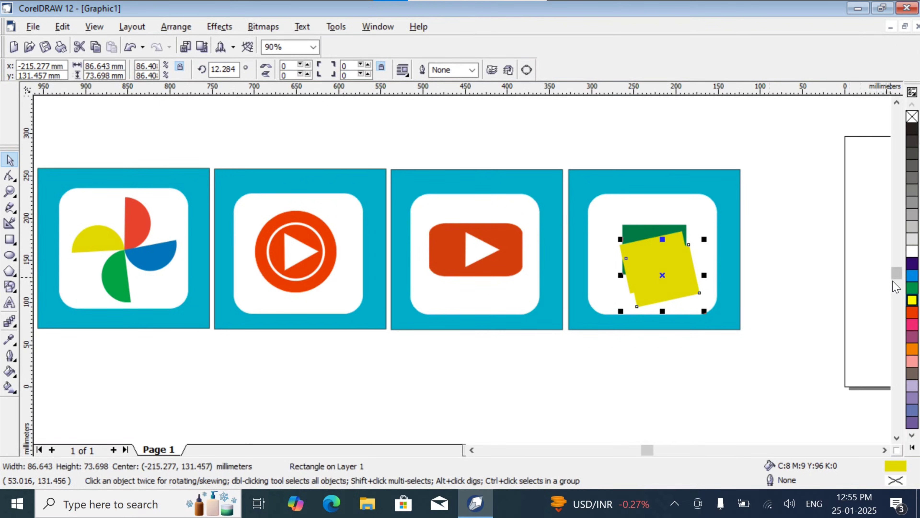
{"action": "left_click", "coordinate": [913, 316]}
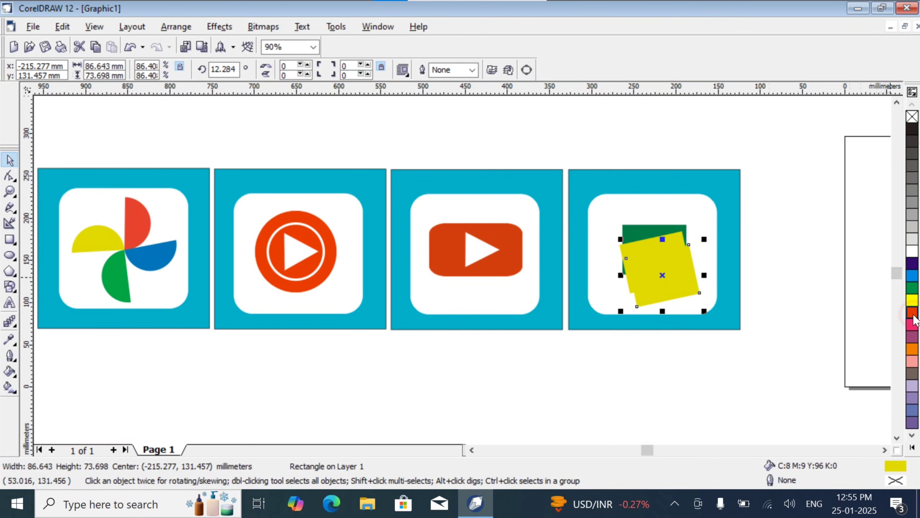
{"action": "left_click_drag", "start_coordinate": [880, 349], "coordinate": [880, 348]}
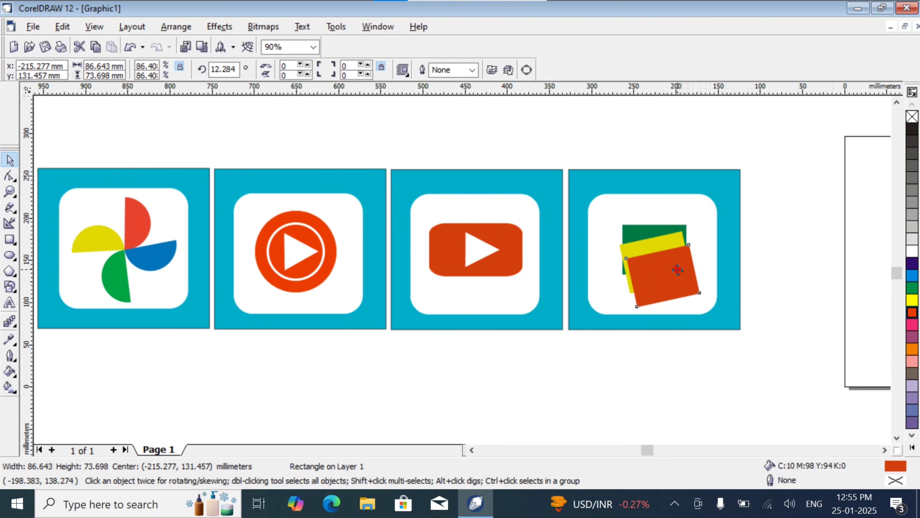
- Rotate the red rectangle to about 353° and shift it slightly up and to the right over the yellow one
{"action": "left_click", "coordinate": [678, 270]}
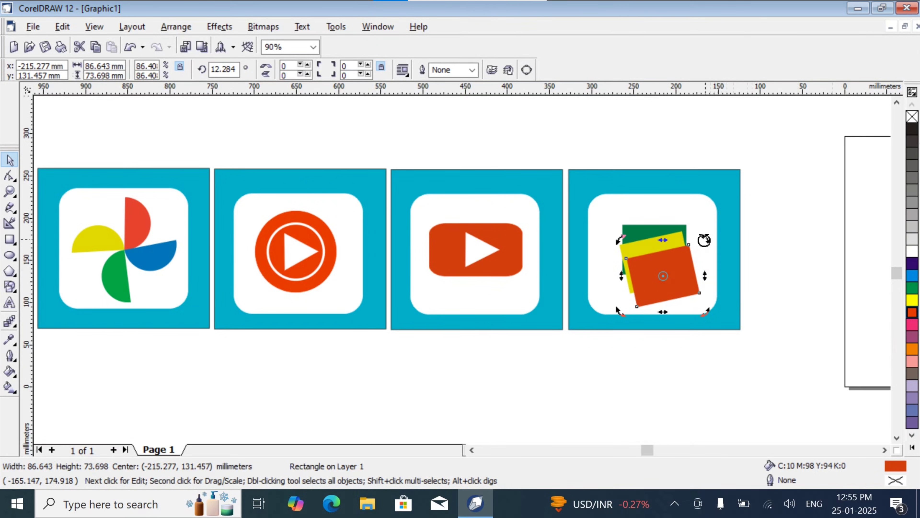
{"action": "left_click_drag", "start_coordinate": [705, 240], "coordinate": [684, 267]}
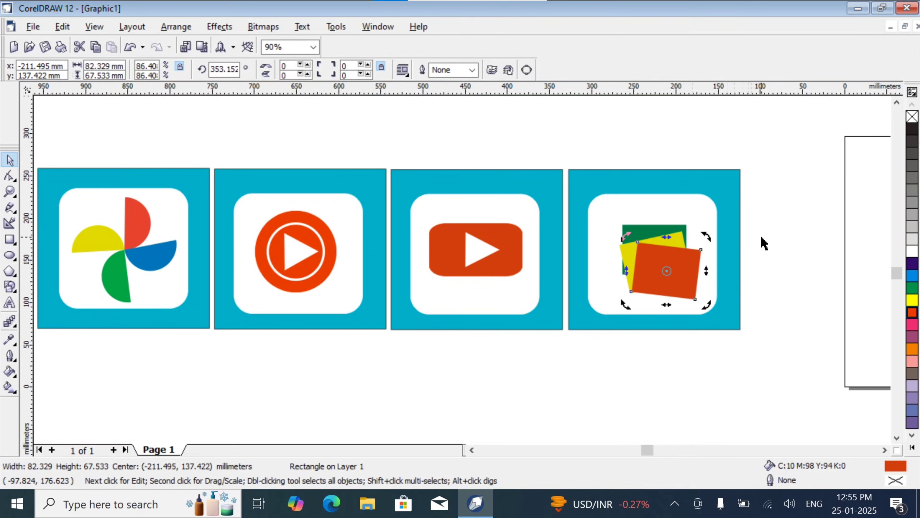
{"action": "left_click", "coordinate": [778, 255]}
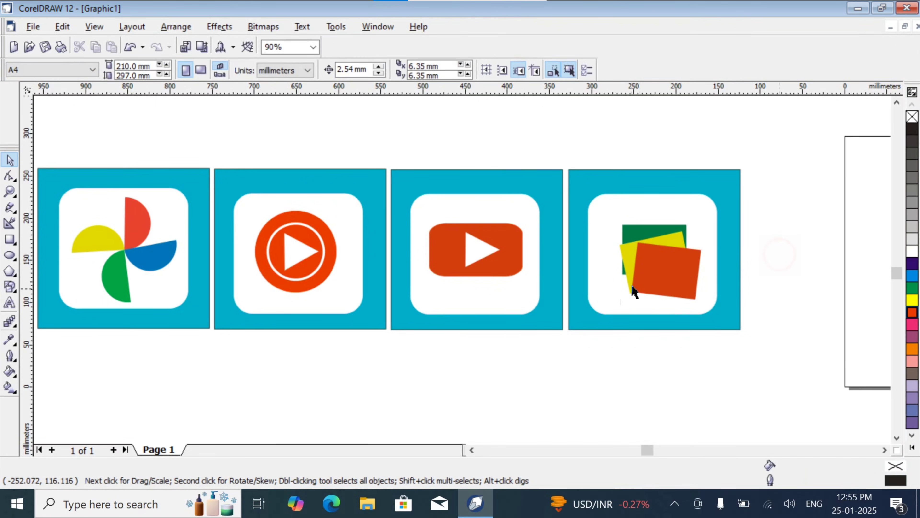
- Duplicate the red rectangle slightly lower and to the left, and rotate the copy to about 359.8° so it sits nearly level
{"action": "left_click", "coordinate": [662, 275]}
{"action": "left_click_drag", "start_coordinate": [661, 275], "coordinate": [658, 284]}
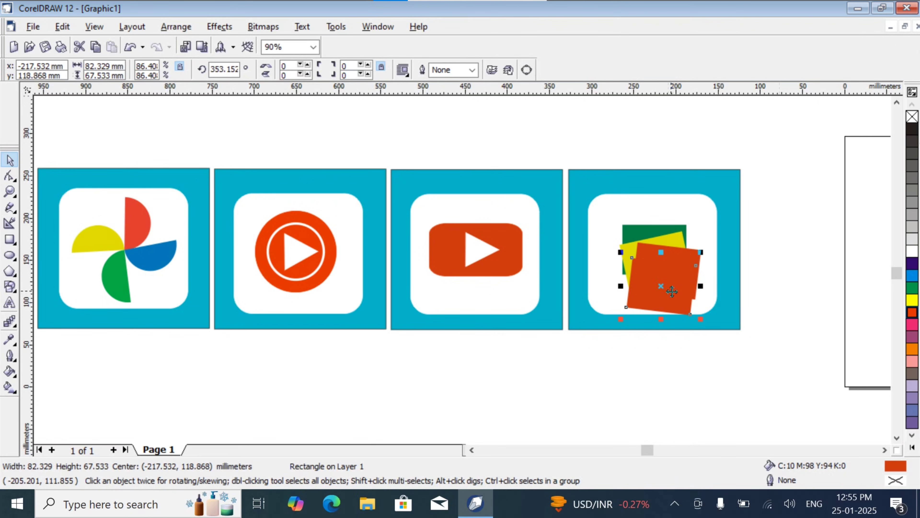
{"action": "left_click", "coordinate": [673, 278]}
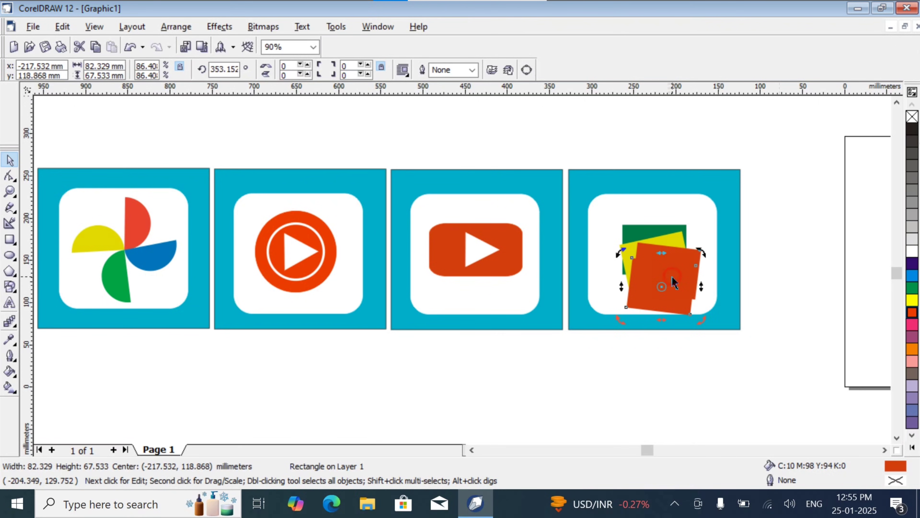
{"action": "left_click_drag", "start_coordinate": [679, 284], "coordinate": [668, 281]}
{"action": "left_click", "coordinate": [666, 279]}
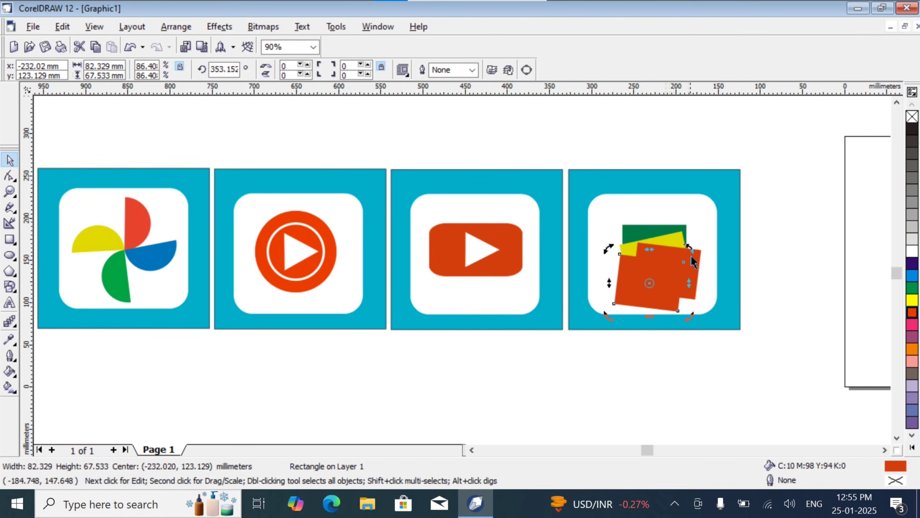
{"action": "left_click_drag", "start_coordinate": [691, 250], "coordinate": [688, 245]}
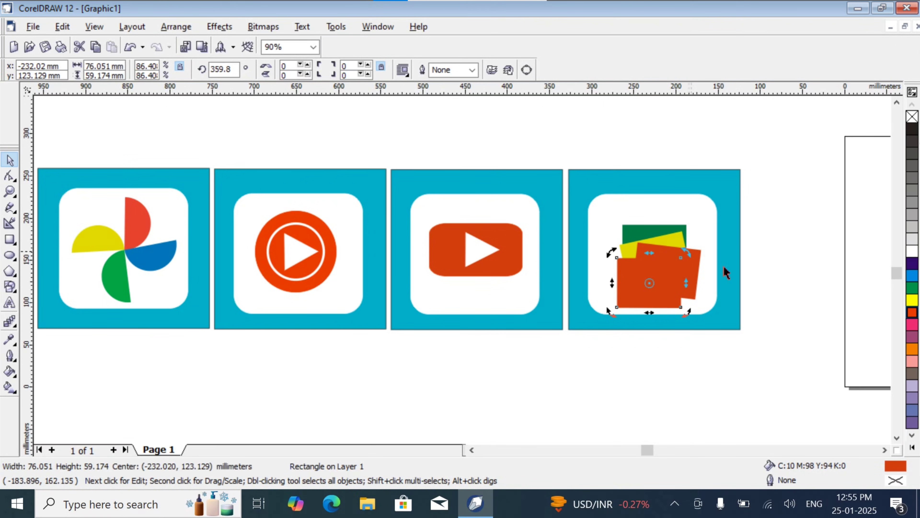
- Shift the level red rectangle slightly up and to the right, and widen it to about 89 mm
{"action": "left_click", "coordinate": [756, 271]}
{"action": "left_click", "coordinate": [659, 280]}
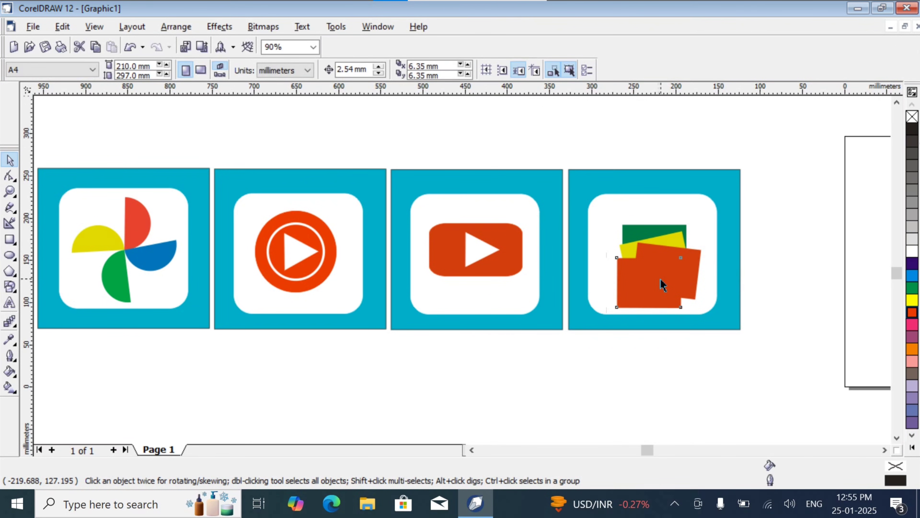
{"action": "left_click_drag", "start_coordinate": [660, 280], "coordinate": [665, 278]}
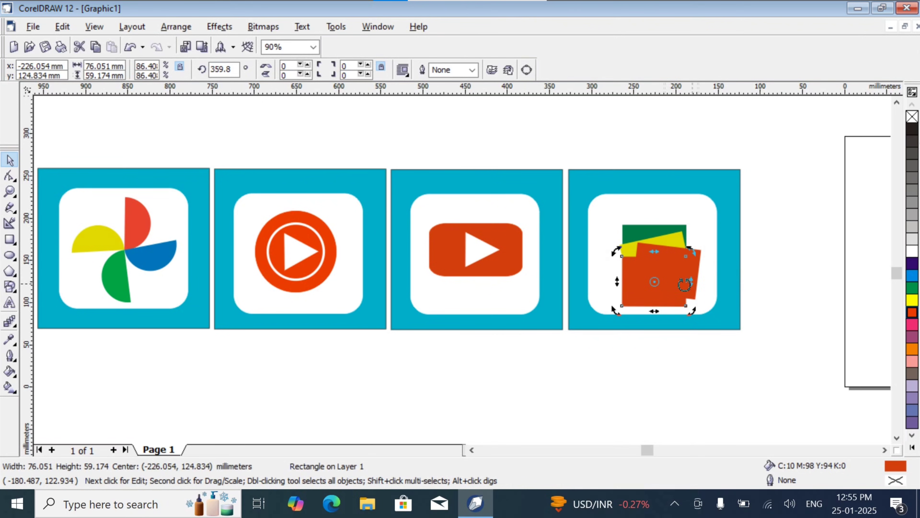
{"action": "left_click", "coordinate": [685, 284]}
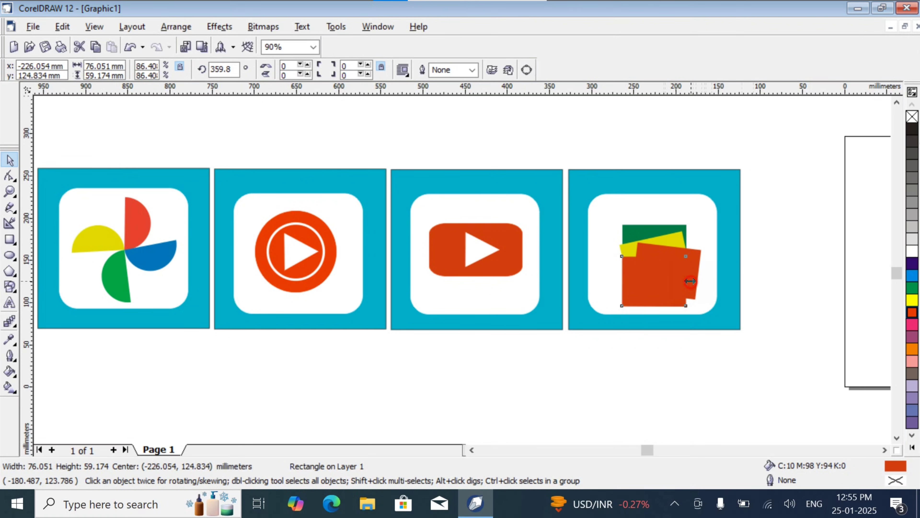
{"action": "left_click_drag", "start_coordinate": [690, 281], "coordinate": [700, 279]}
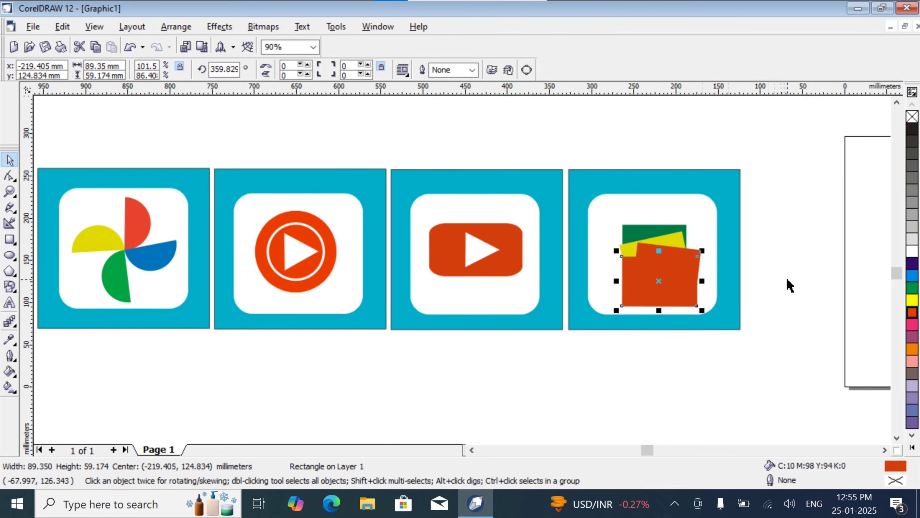
{"action": "left_click", "coordinate": [664, 241]}
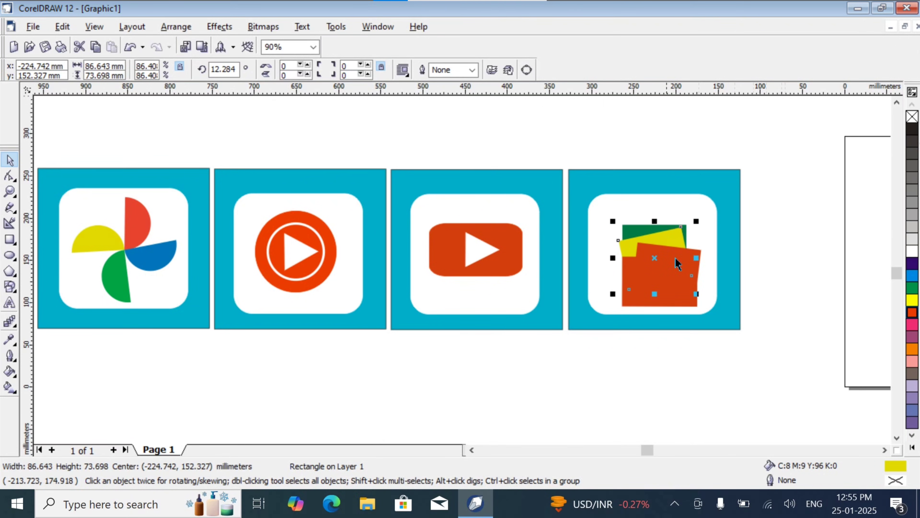
{"action": "left_click_drag", "start_coordinate": [688, 261], "coordinate": [688, 253]}
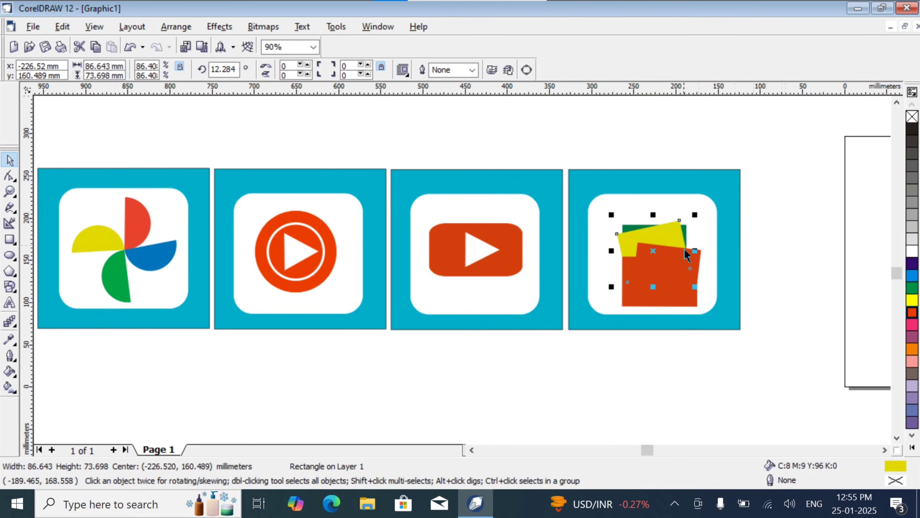
{"action": "key", "text": "ctrl+z"}
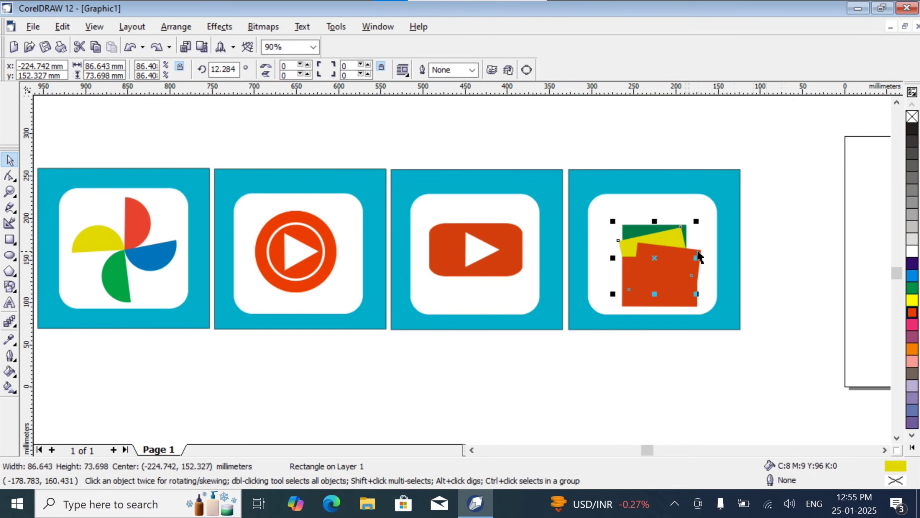
- Nudge the tilted red rectangle up about 5 mm and the level red rectangle in front up about 7.6 mm
{"action": "left_click_drag", "start_coordinate": [696, 252], "coordinate": [700, 247]}
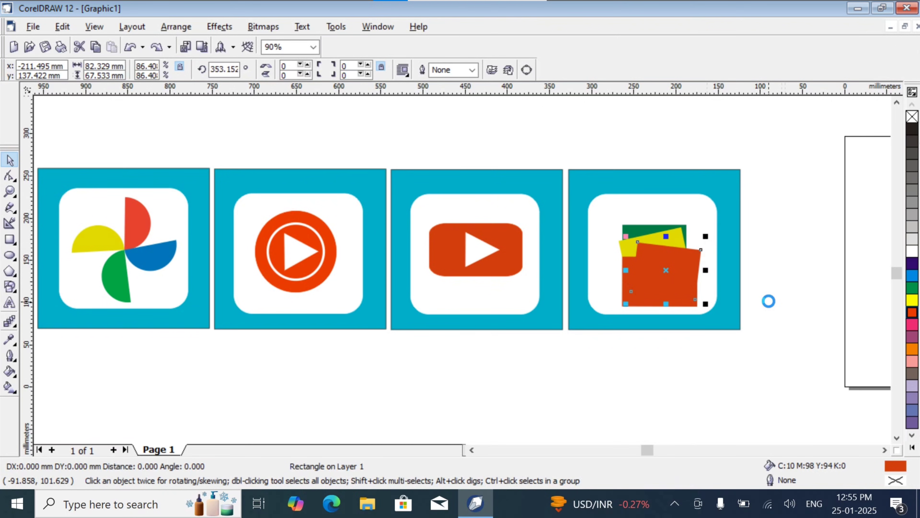
{"action": "key", "text": "Up"}
{"action": "key", "text": "Up"}
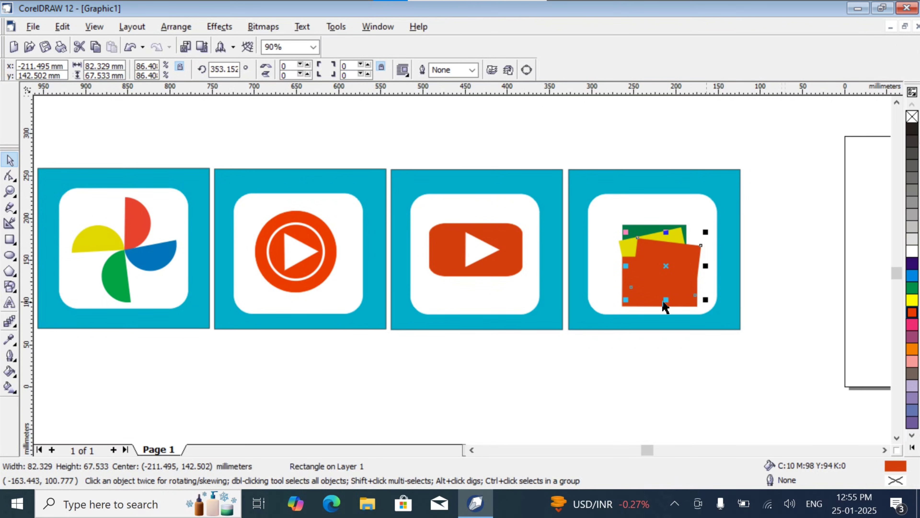
{"action": "left_click_drag", "start_coordinate": [665, 301], "coordinate": [658, 309]}
{"action": "key", "text": "Up"}
{"action": "key", "text": "Up"}
{"action": "key", "text": "Up"}
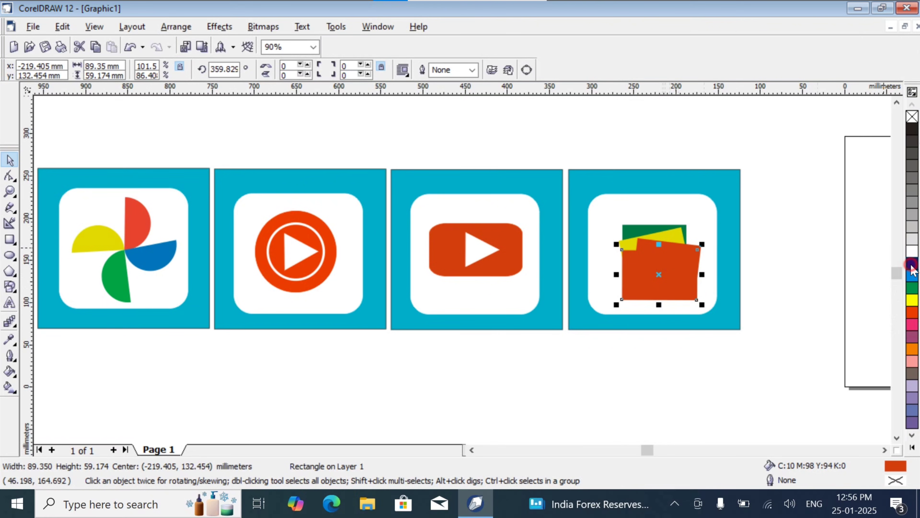
- Fill the level front rectangle with the blue-violet shade C:98 M:91 Y:0 K:0
{"action": "left_click", "coordinate": [912, 266]}
{"action": "left_click", "coordinate": [912, 268]}
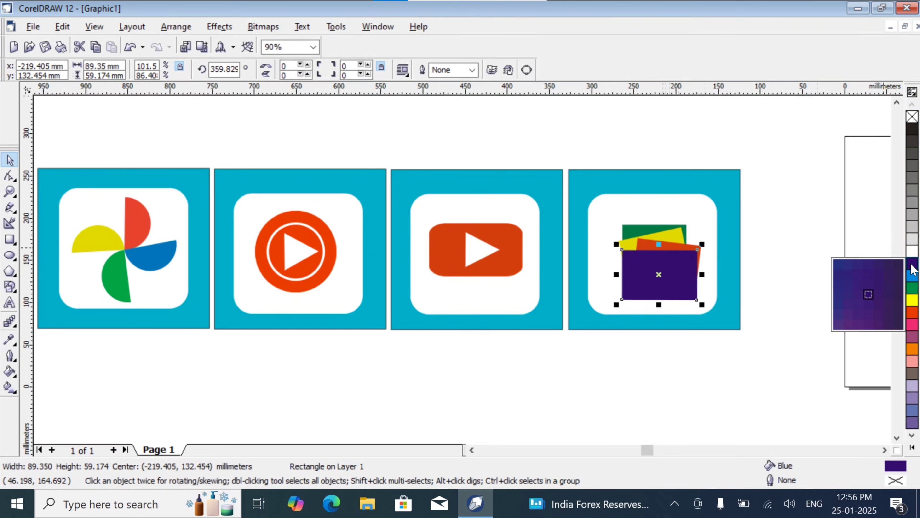
{"action": "left_click", "coordinate": [851, 290]}
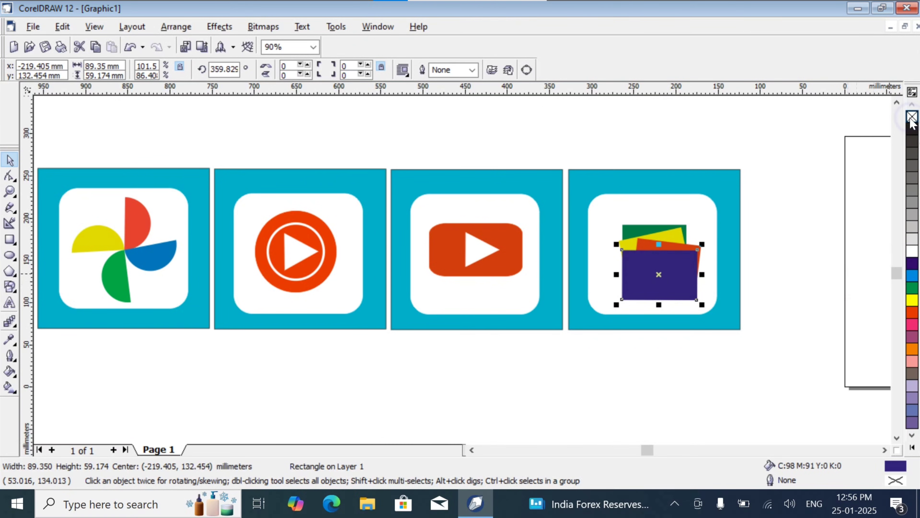
{"action": "left_click", "coordinate": [794, 223]}
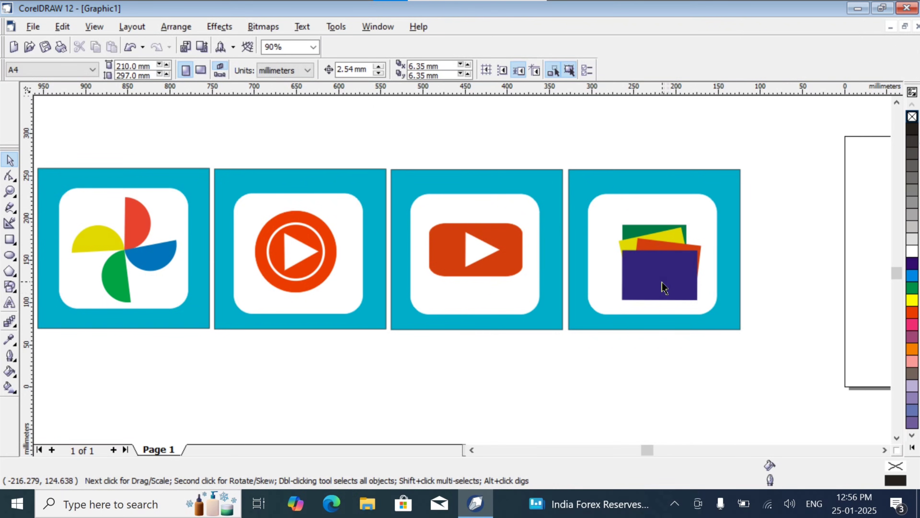
{"action": "left_click", "coordinate": [655, 267]}
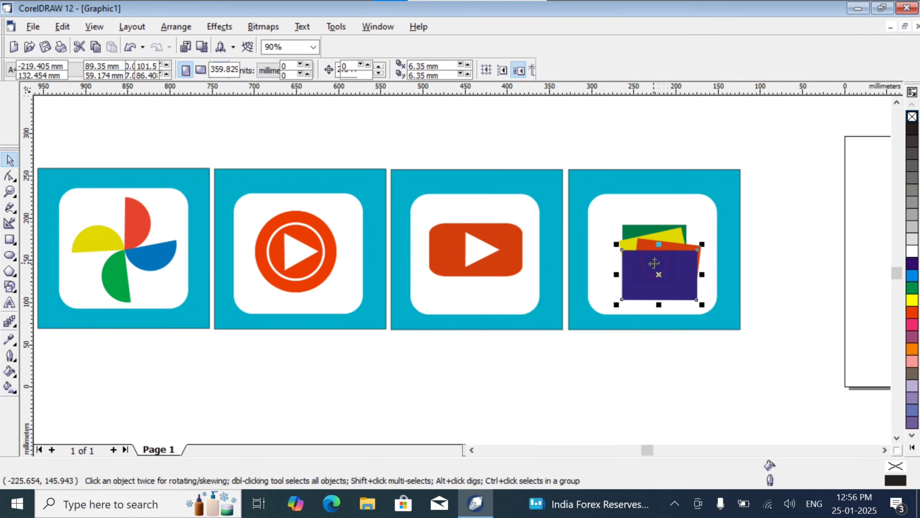
{"action": "left_click", "coordinate": [792, 227]}
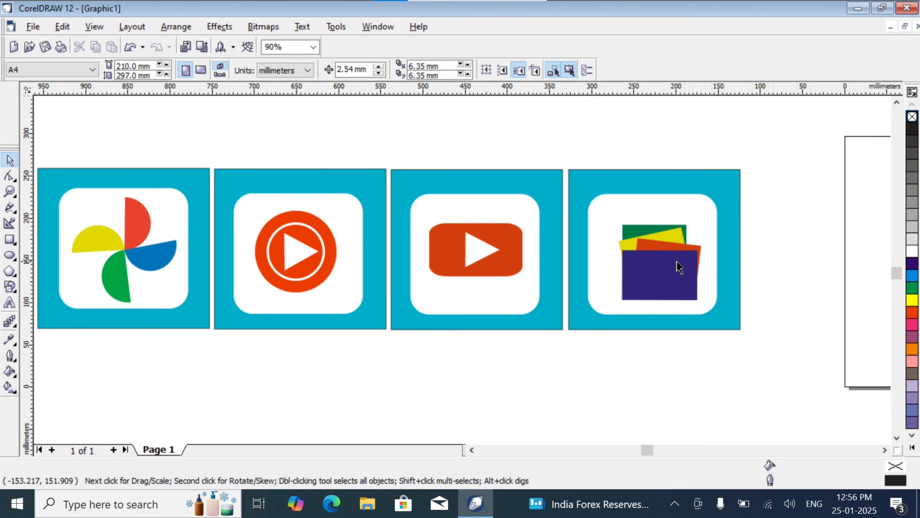
- Move the tilted red rectangle and the blue-violet rectangle higher inside the white interior, and undo the last yellow rectangle move
{"action": "left_click", "coordinate": [658, 240]}
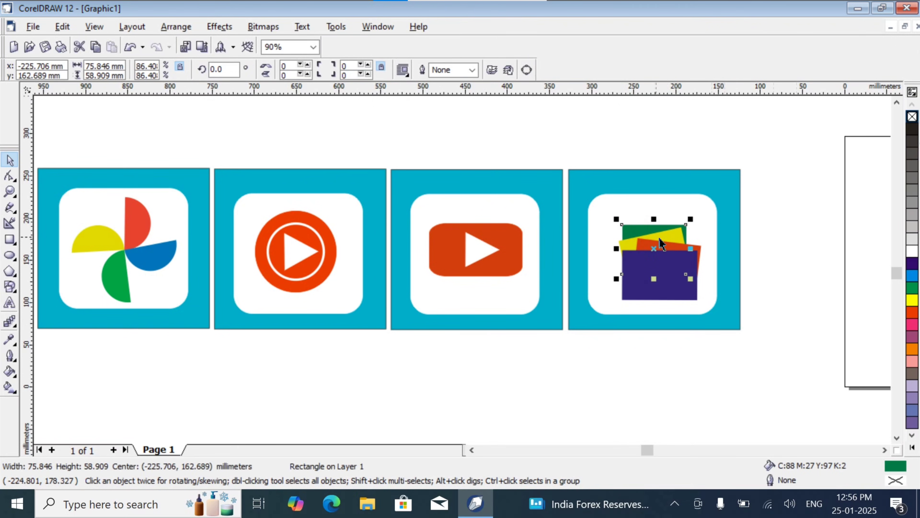
{"action": "left_click", "coordinate": [696, 254], "text": "shift"}
{"action": "left_click", "coordinate": [699, 248], "text": "shift"}
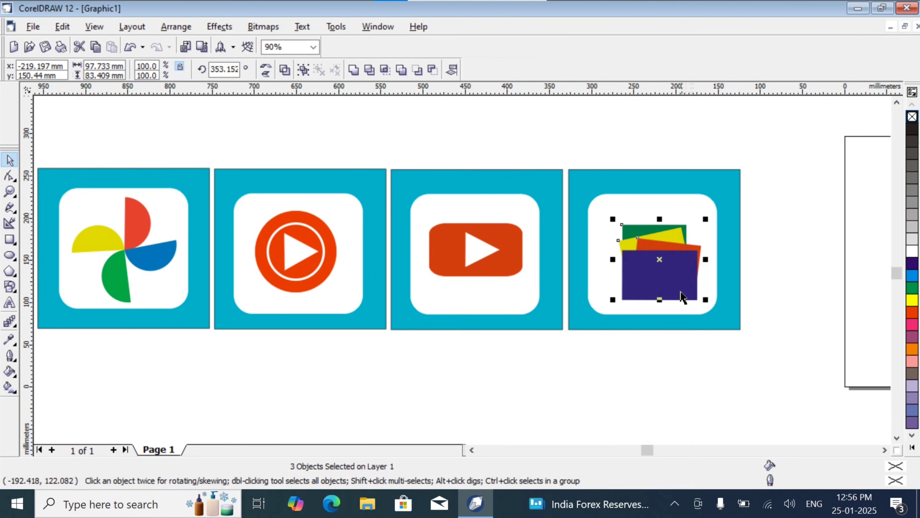
{"action": "left_click", "coordinate": [681, 291], "text": "shift"}
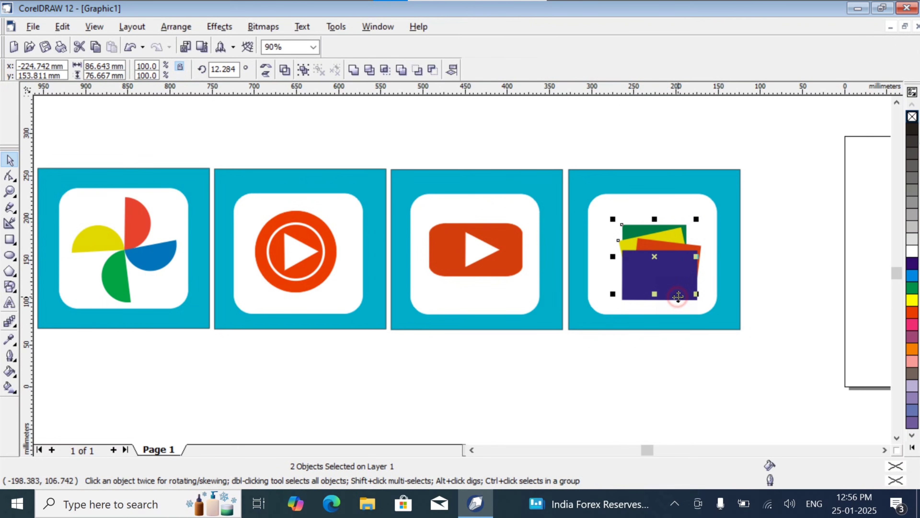
{"action": "left_click_drag", "start_coordinate": [672, 292], "coordinate": [643, 264]}
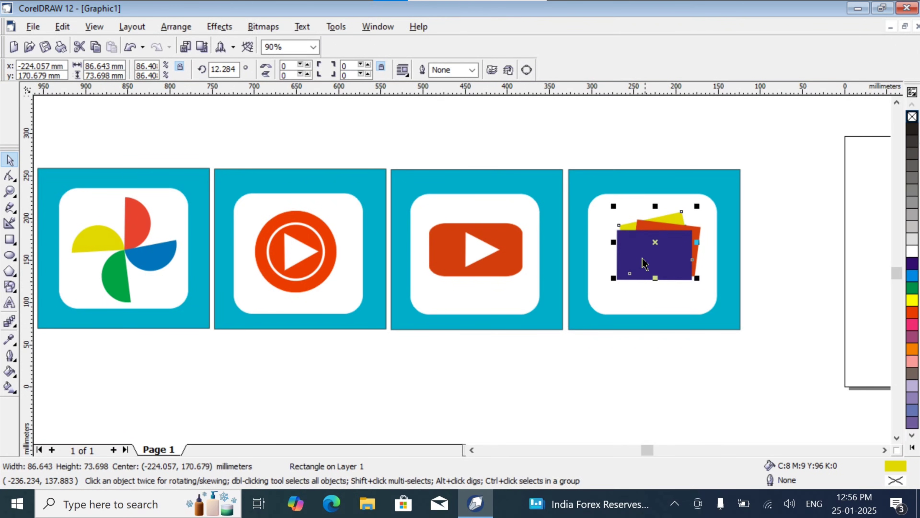
{"action": "key", "text": "ctrl+z"}
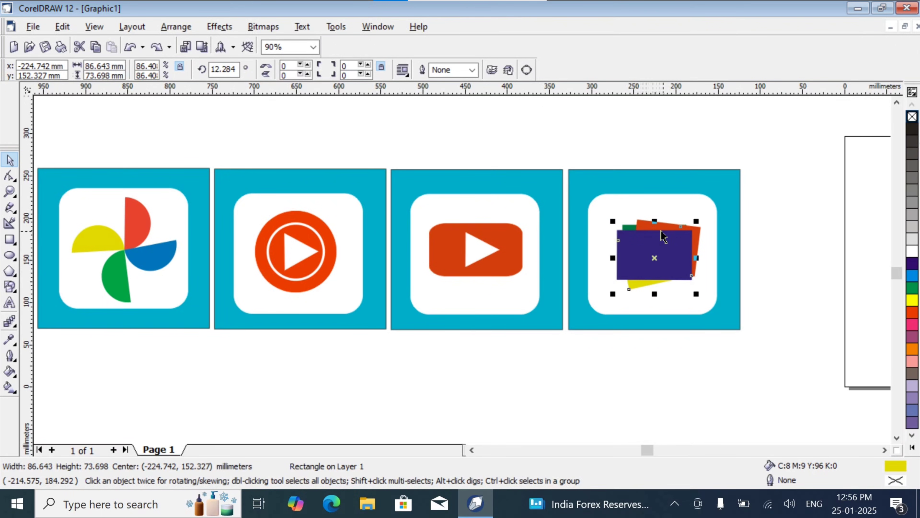
- Move the green rectangle up about 19 mm and the yellow rectangle up about 21 mm behind the others
{"action": "left_click", "coordinate": [632, 228]}
{"action": "left_click_drag", "start_coordinate": [631, 229], "coordinate": [632, 213]}
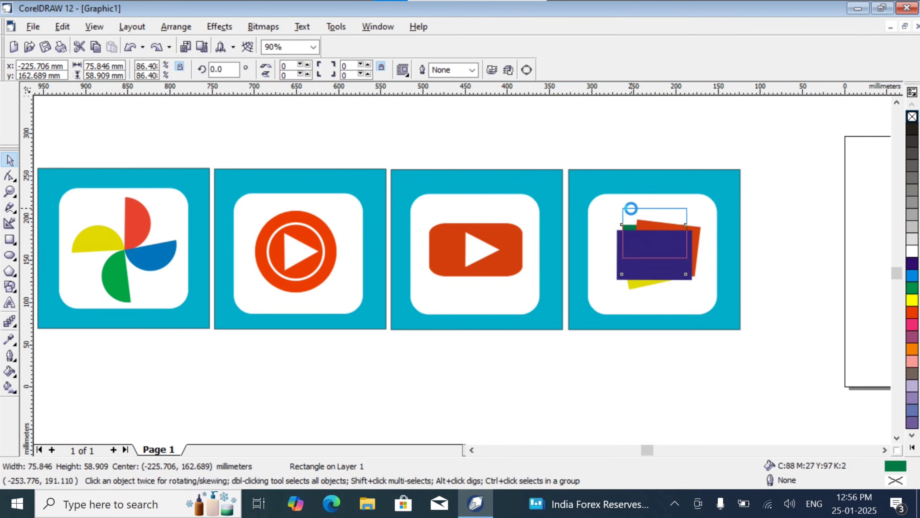
{"action": "left_click_drag", "start_coordinate": [647, 288], "coordinate": [646, 270]}
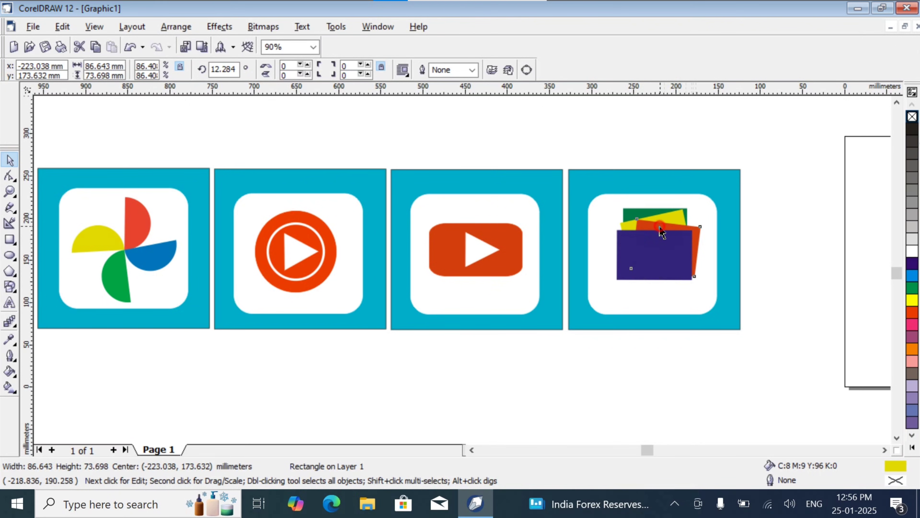
- Shift the tilted red rectangle slightly up, and reposition the blue-violet rectangle over the stack, stretching it to about 70 mm high
{"action": "left_click_drag", "start_coordinate": [662, 228], "coordinate": [658, 279]}
{"action": "left_click", "coordinate": [649, 261]}
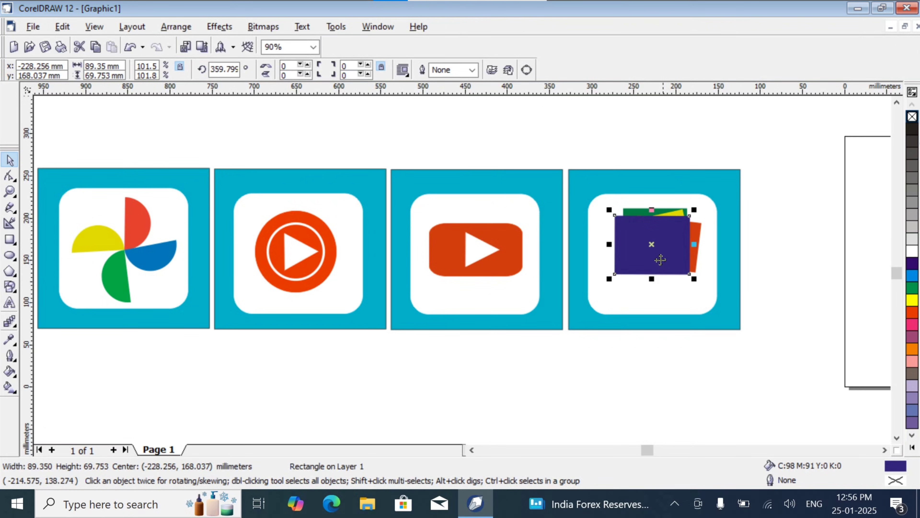
{"action": "left_click", "coordinate": [669, 214]}
{"action": "left_click", "coordinate": [668, 214]}
{"action": "left_click", "coordinate": [770, 205]}
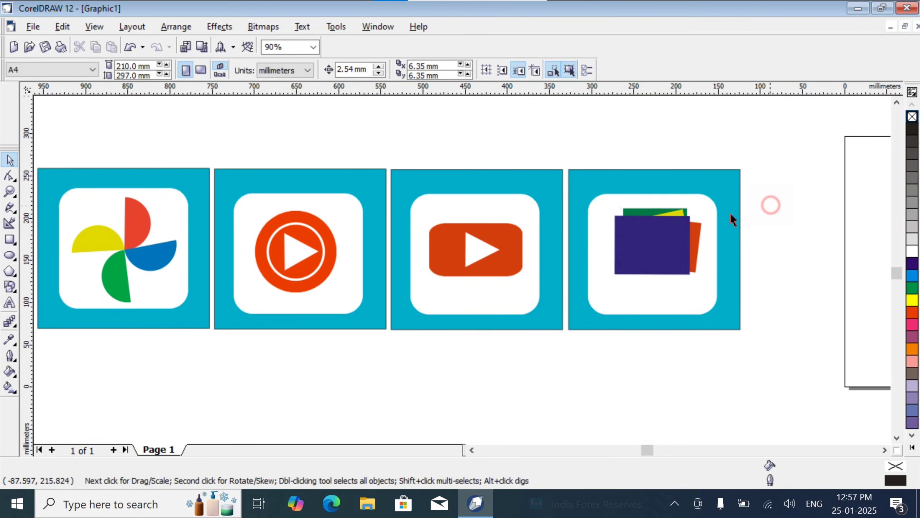
- Group the green, yellow and tilted red rectangles behind the blue-violet one
{"action": "left_click", "coordinate": [679, 215]}
{"action": "left_click", "coordinate": [642, 212], "text": "shift"}
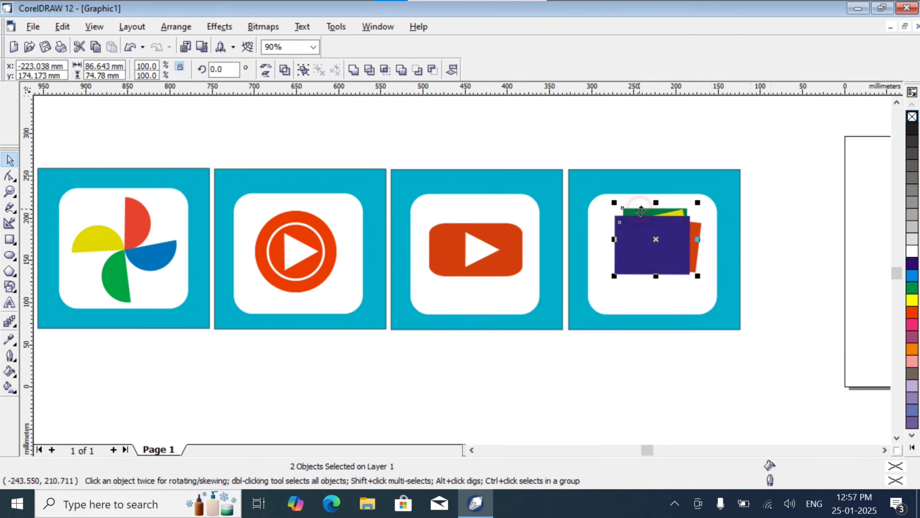
{"action": "left_click", "coordinate": [697, 234], "text": "shift"}
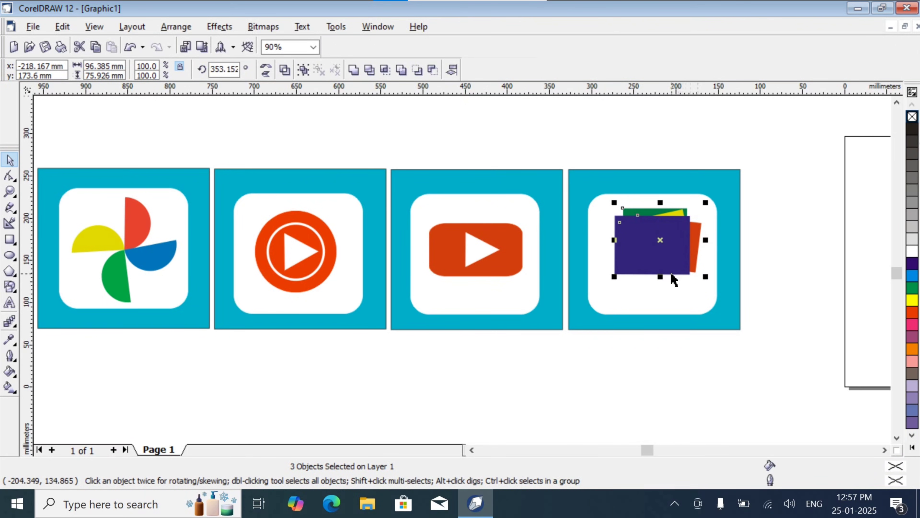
{"action": "left_click", "coordinate": [702, 238], "text": "shift"}
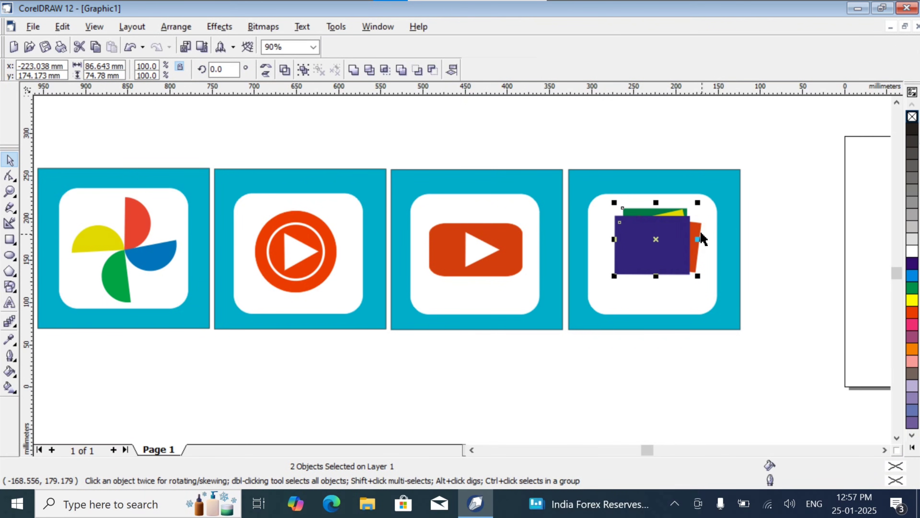
{"action": "left_click", "coordinate": [703, 239], "text": "shift"}
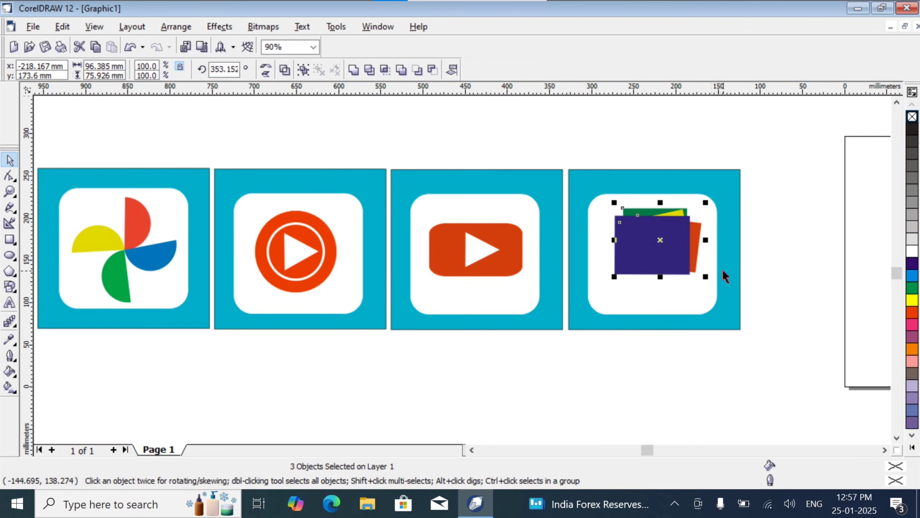
{"action": "key", "text": "ctrl+g"}
{"action": "left_click", "coordinate": [777, 251]}
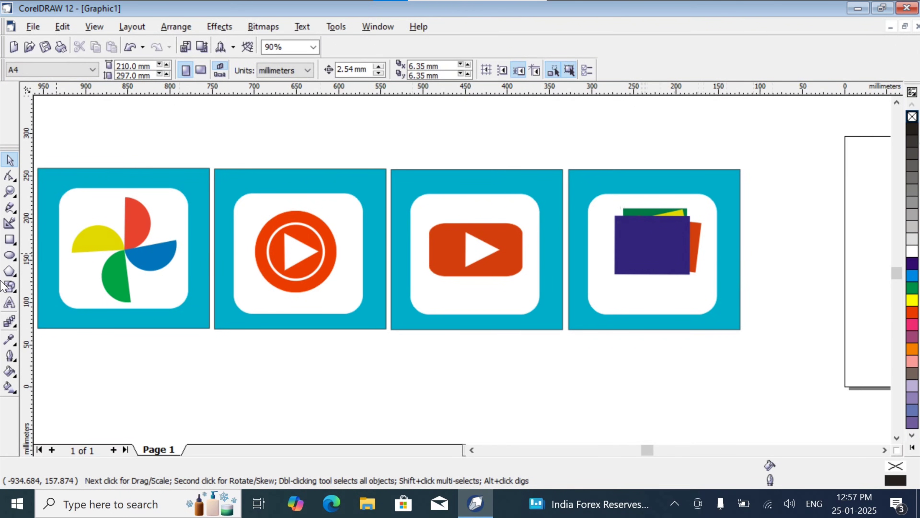
- Add the artistic text "G" below the fourth teal frame and enlarge it to about 151 pt
{"action": "left_click", "coordinate": [9, 302]}
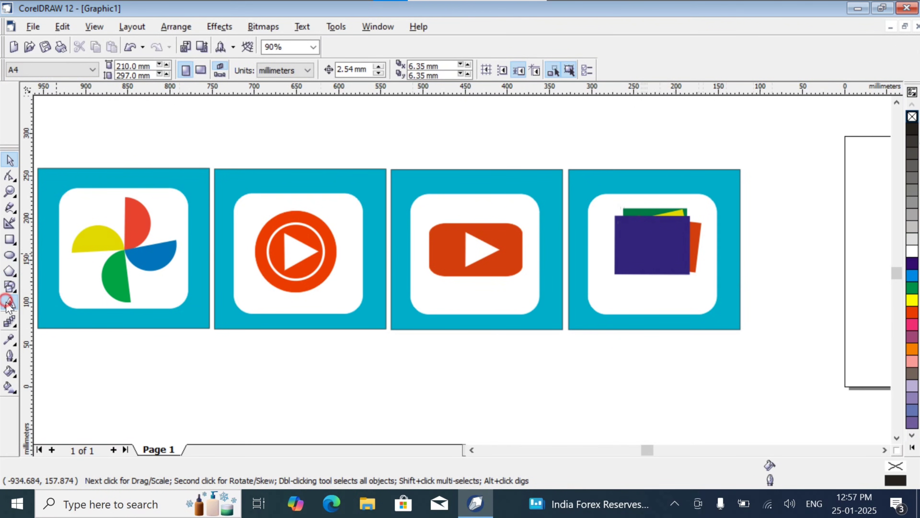
{"action": "left_click", "coordinate": [618, 354]}
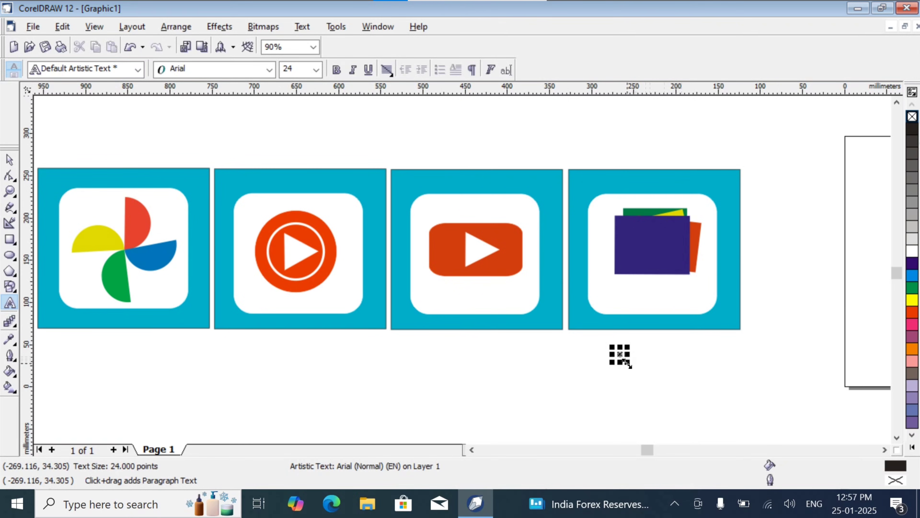
{"action": "left_click_drag", "start_coordinate": [628, 363], "coordinate": [654, 390]}
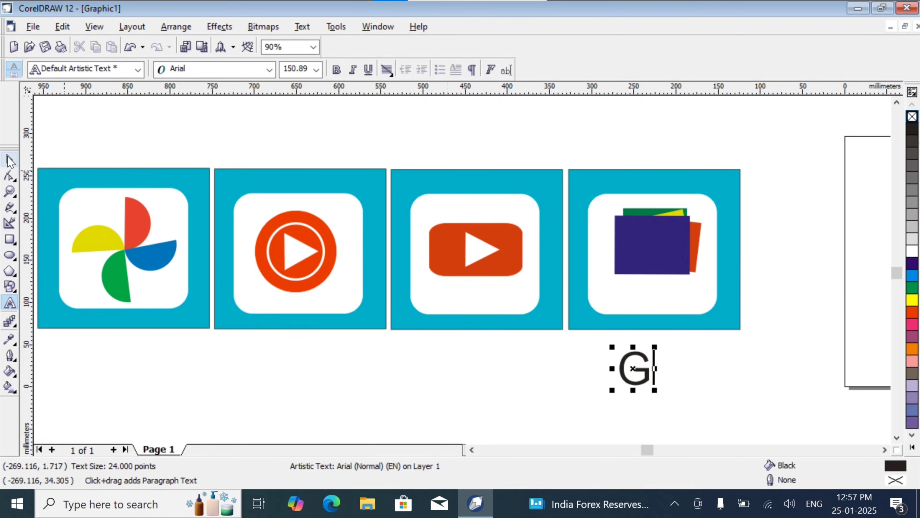
{"action": "left_click", "coordinate": [10, 160]}
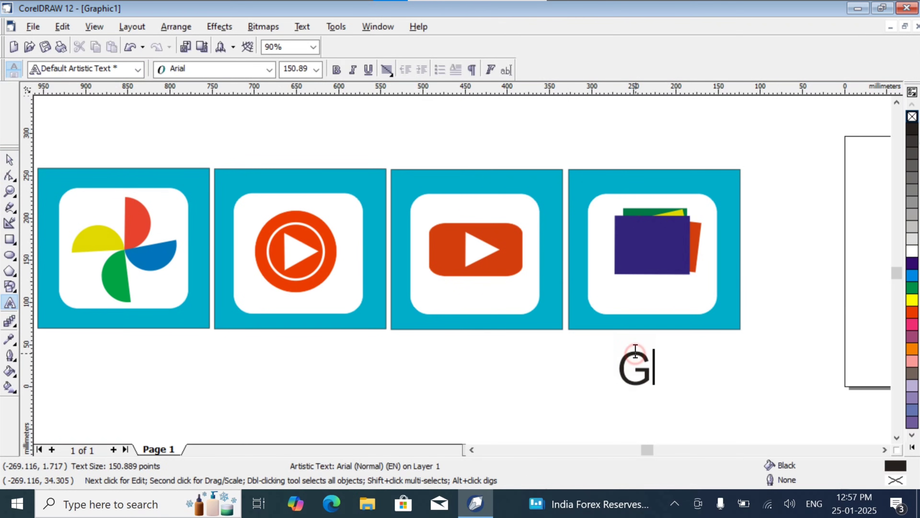
{"action": "left_click", "coordinate": [11, 161]}
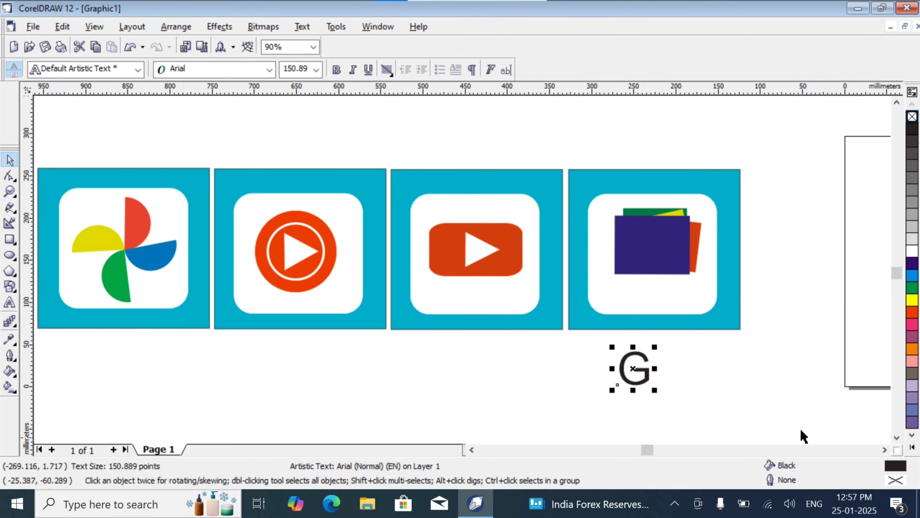
- Place the G over the blue-violet rectangle, reduce it to about 120 pt and lower it slightly
{"action": "left_click_drag", "start_coordinate": [633, 366], "coordinate": [649, 258]}
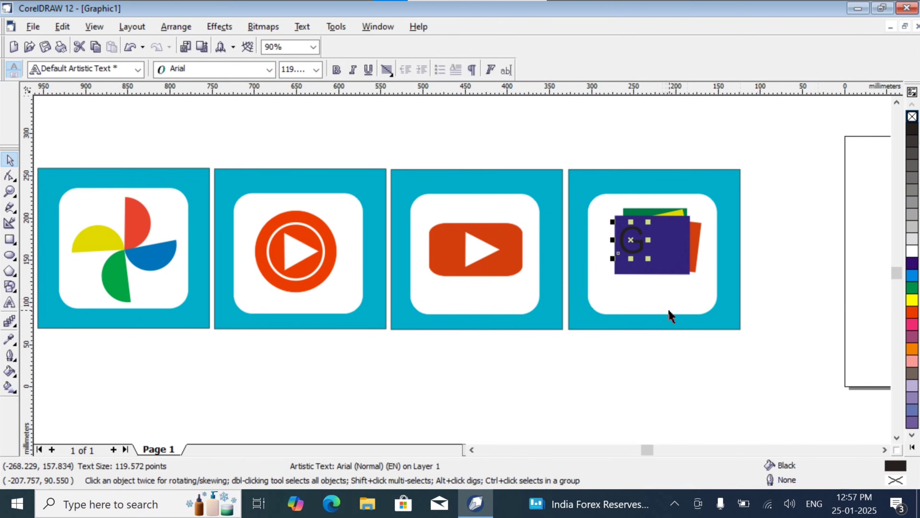
{"action": "key", "text": "Down"}
{"action": "key", "text": "Down"}
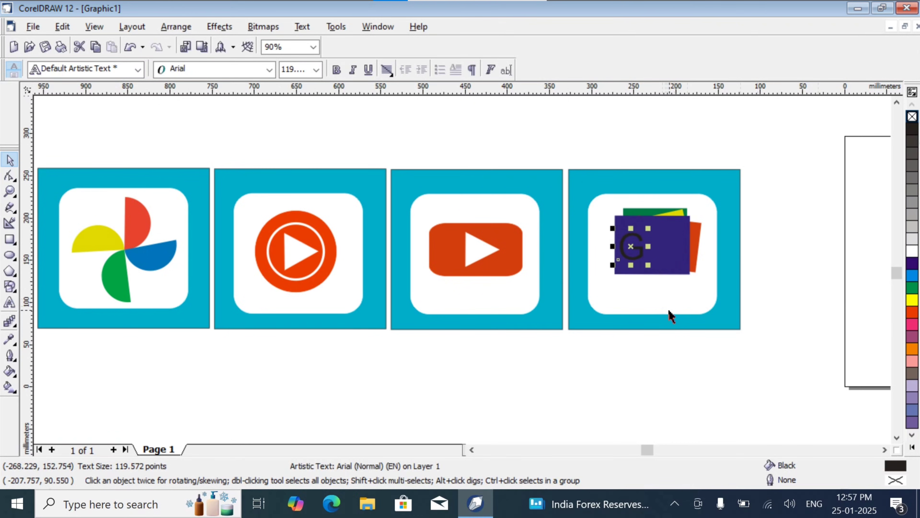
- Set the G in Arial Black with white fill and white outline
{"action": "left_click", "coordinate": [337, 70]}
{"action": "left_click", "coordinate": [269, 69]}
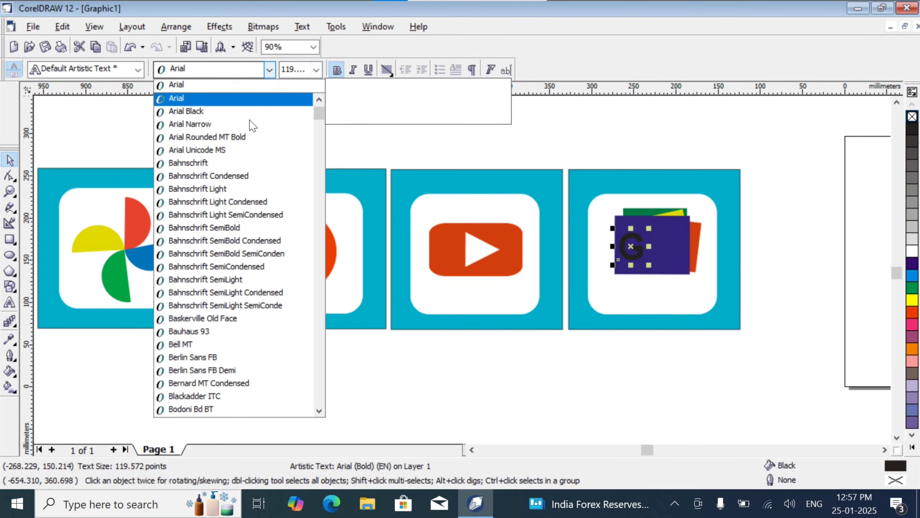
{"action": "left_click", "coordinate": [242, 115]}
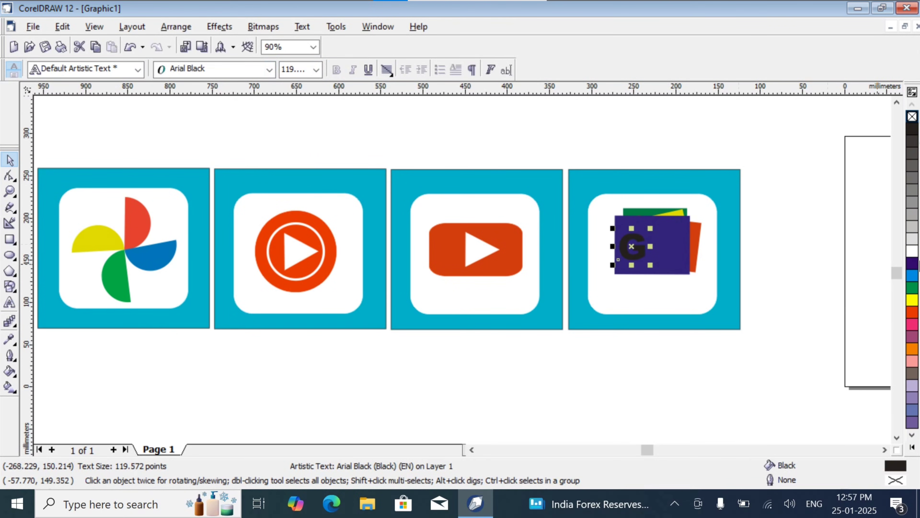
{"action": "left_click", "coordinate": [911, 251]}
{"action": "right_click", "coordinate": [911, 251]}
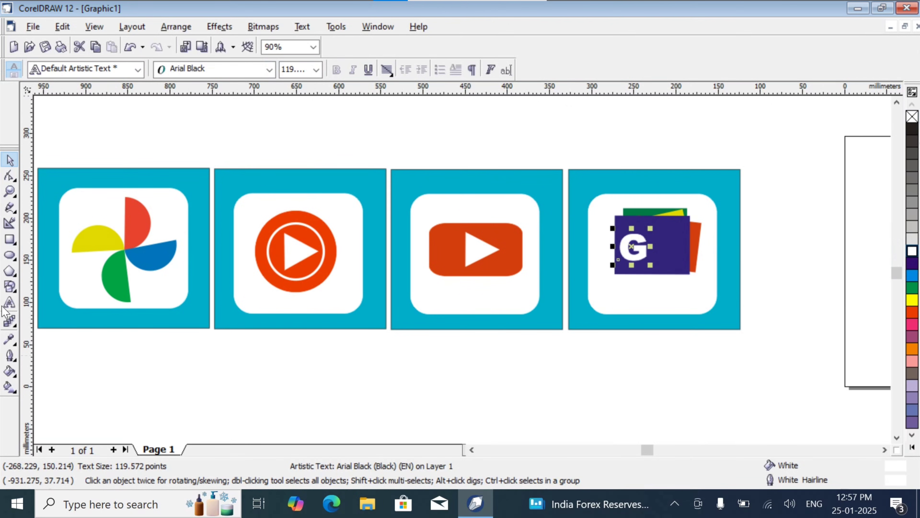
- Draw a horizontal freehand line about 38 mm long beside the G on the blue-violet rectangle and colour it white
{"action": "left_click", "coordinate": [10, 207]}
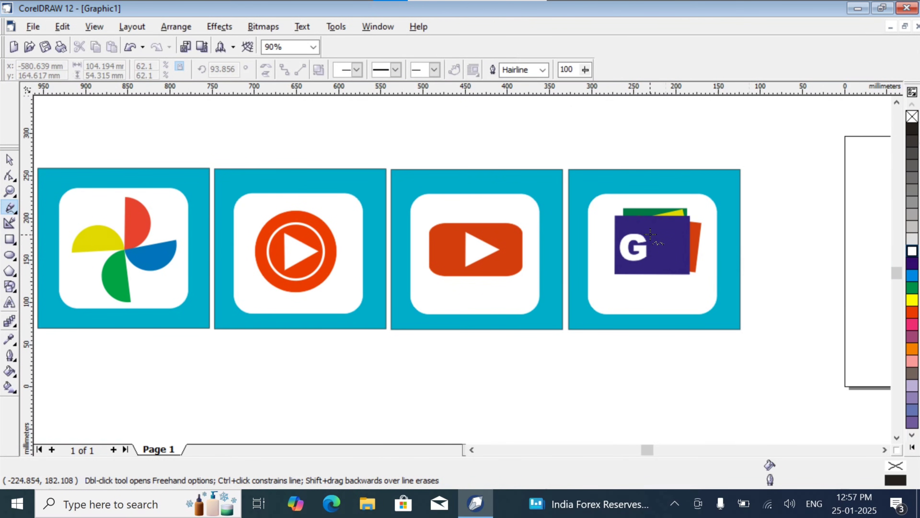
{"action": "left_click", "coordinate": [652, 233]}
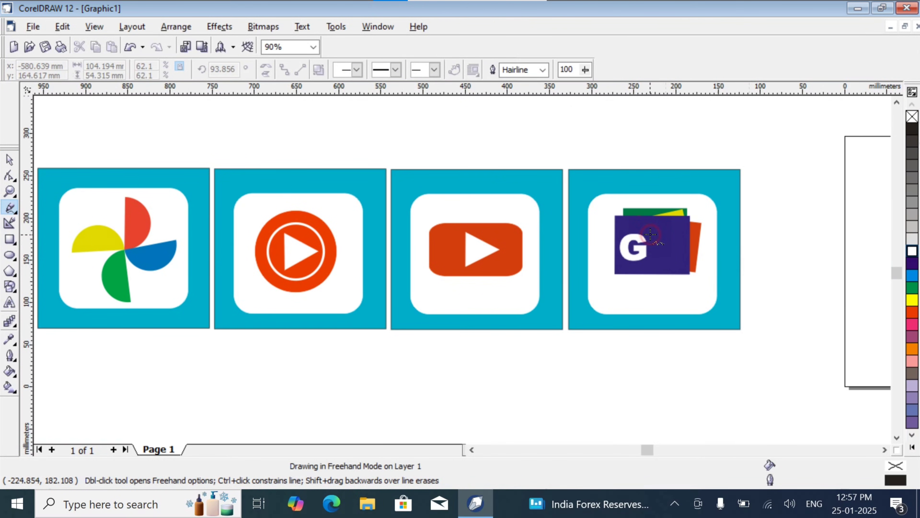
{"action": "left_click", "coordinate": [687, 232]}
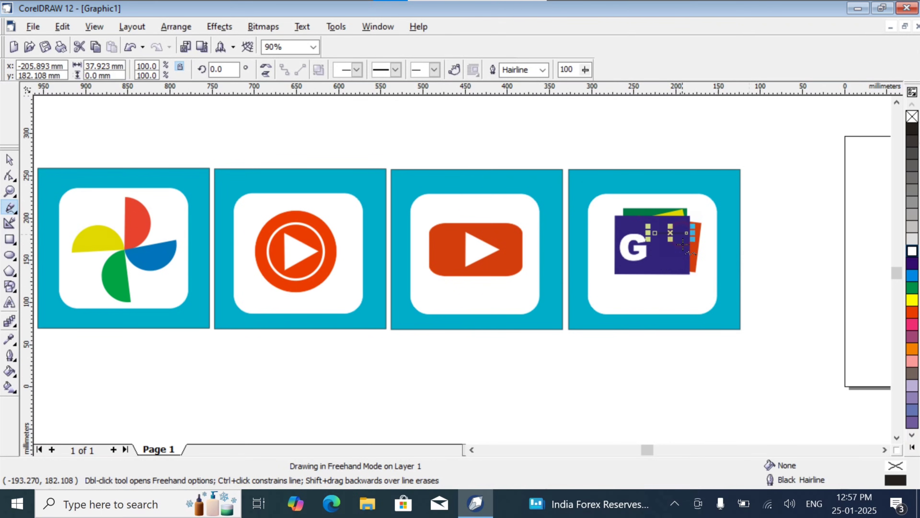
{"action": "left_click", "coordinate": [912, 251]}
{"action": "right_click", "coordinate": [912, 251]}
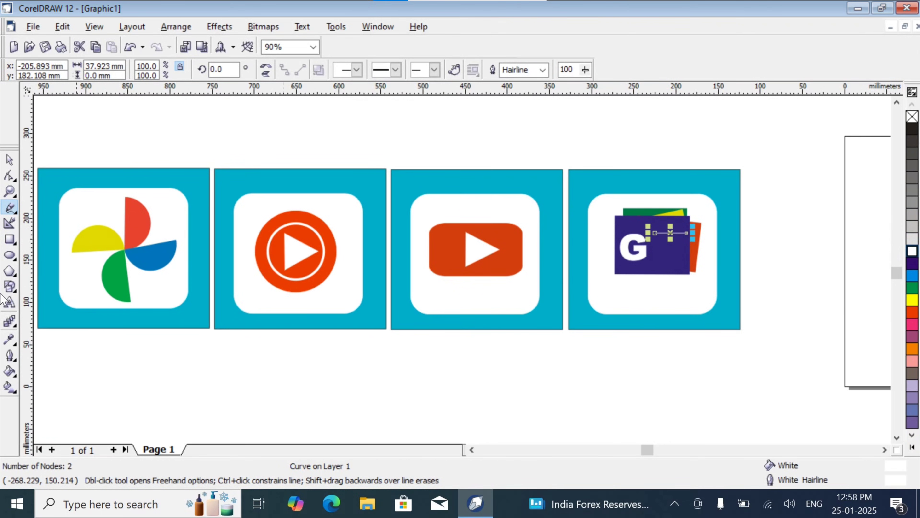
- Thicken the white line's outline to 8 pt
{"action": "left_click", "coordinate": [10, 355]}
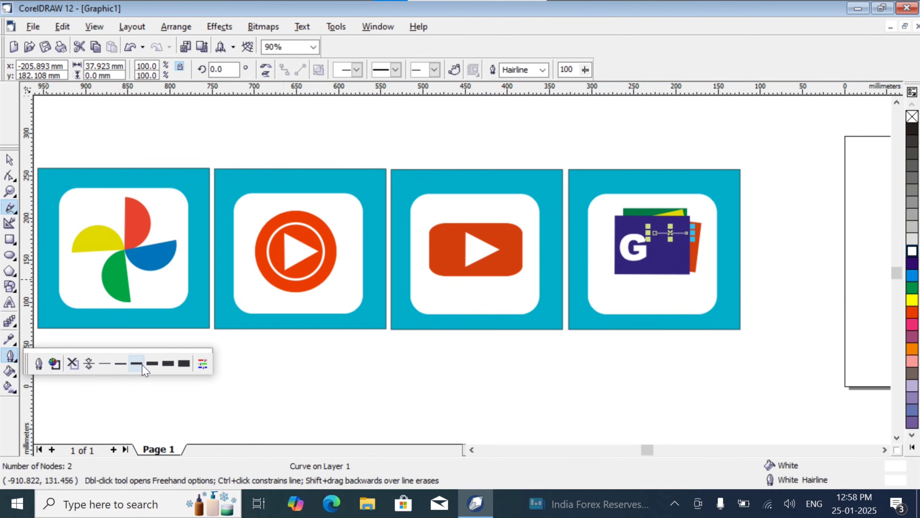
{"action": "left_click", "coordinate": [141, 364]}
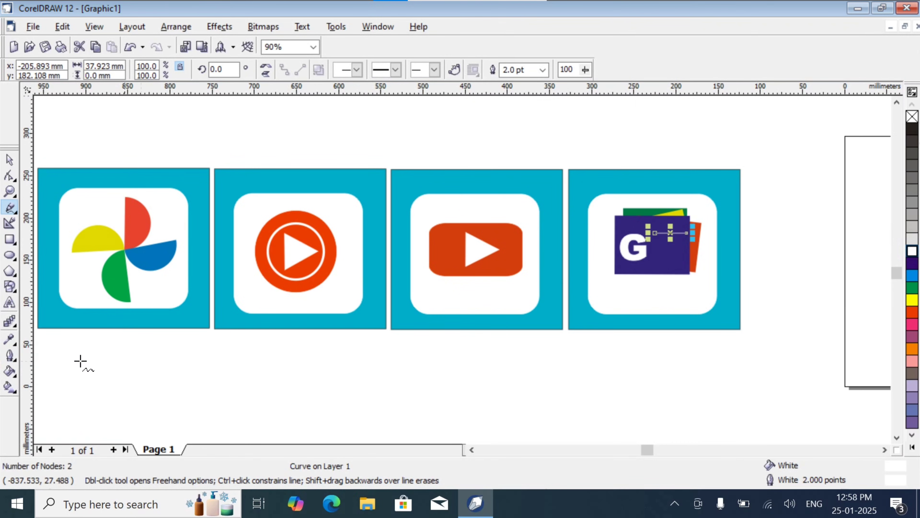
{"action": "left_click", "coordinate": [10, 356]}
{"action": "left_click", "coordinate": [159, 365]}
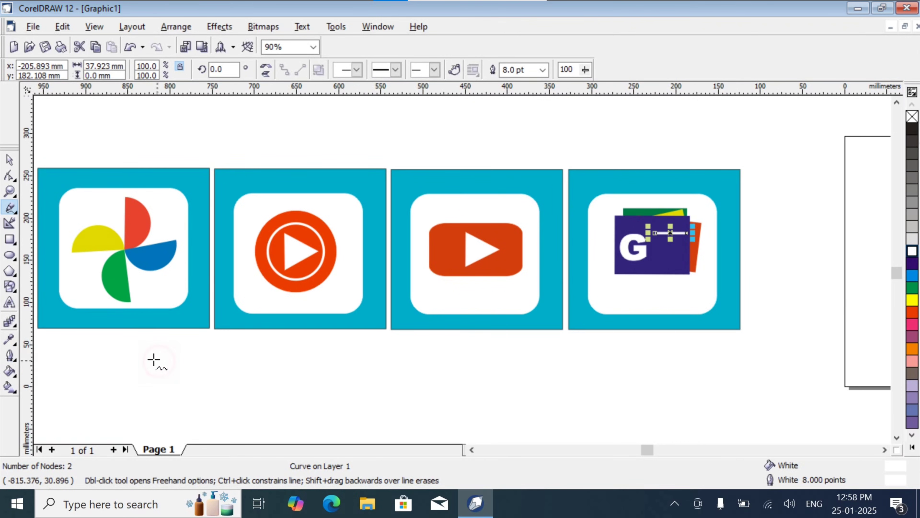
{"action": "left_click", "coordinate": [10, 160]}
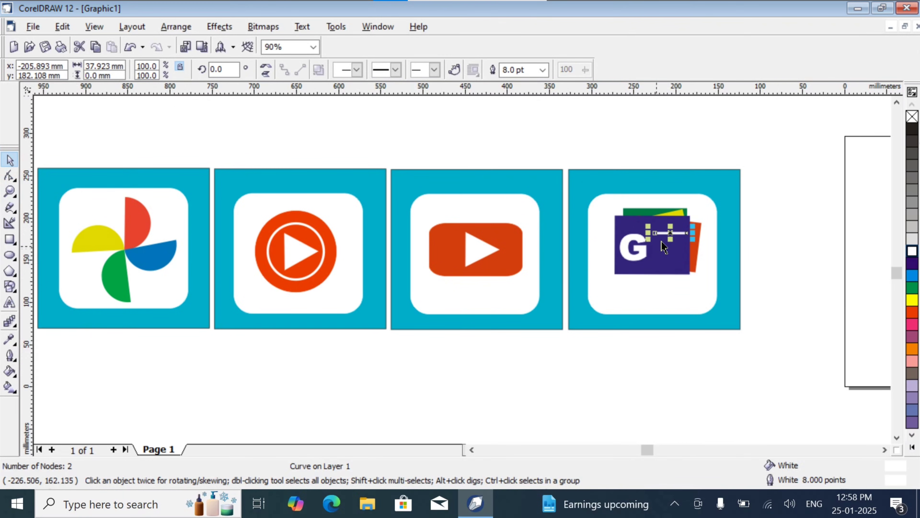
- Undo a trial move of the white line and turn off Snap to Objects
{"action": "left_click_drag", "start_coordinate": [670, 232], "coordinate": [674, 243]}
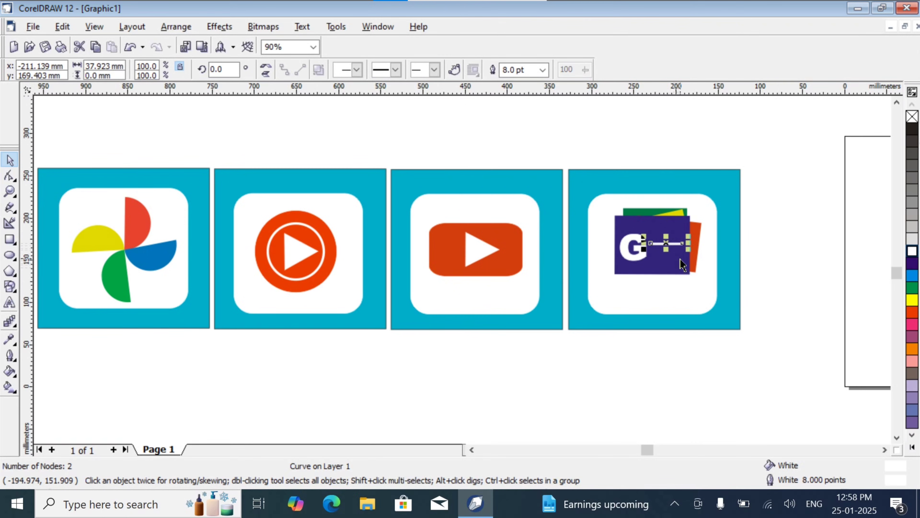
{"action": "key", "text": "ctrl+z"}
{"action": "left_click", "coordinate": [94, 27]}
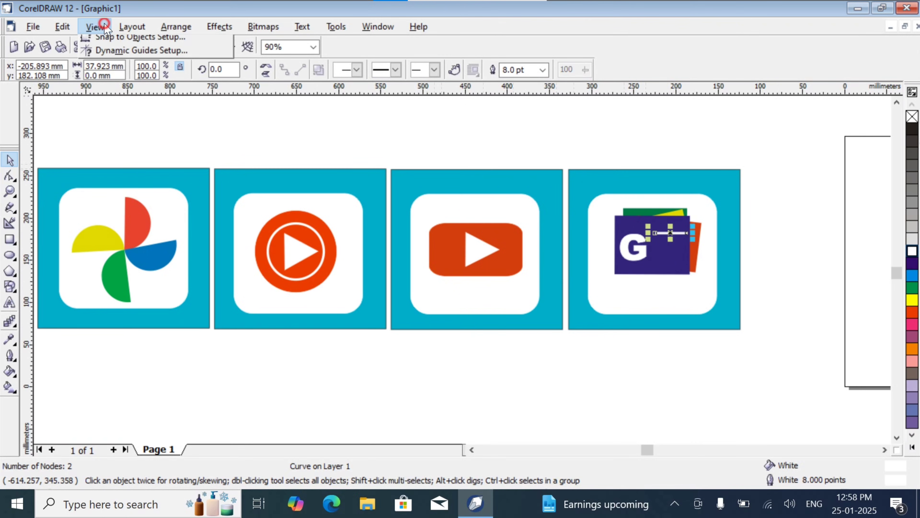
{"action": "left_click", "coordinate": [126, 258]}
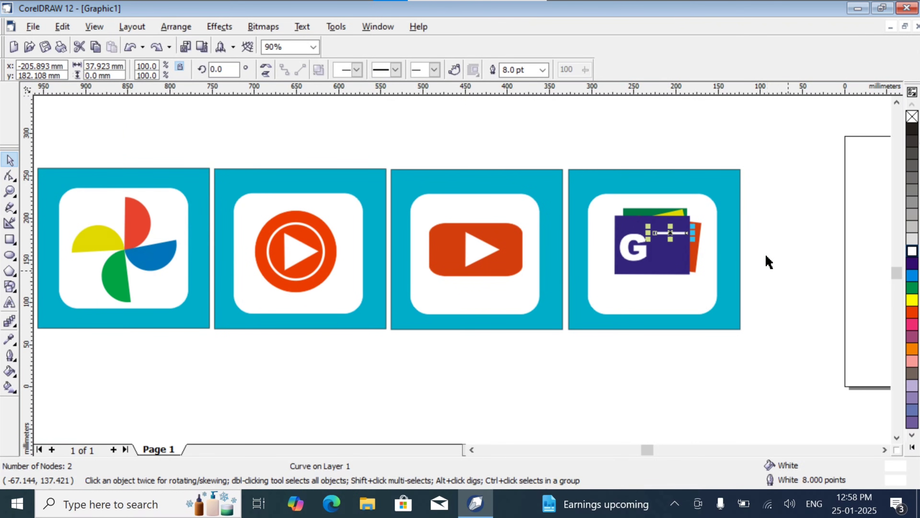
- Duplicate the white line downward at about 7.7 mm spacing to form five parallel lines beside the G
{"action": "left_click_drag", "start_coordinate": [673, 235], "coordinate": [670, 247]}
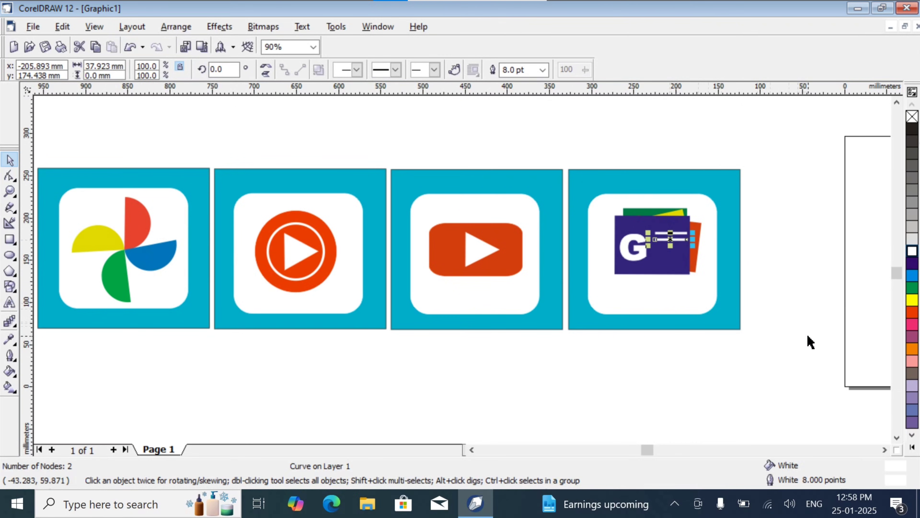
{"action": "key", "text": "Down"}
{"action": "key", "text": "Down"}
{"action": "key", "text": "Down"}
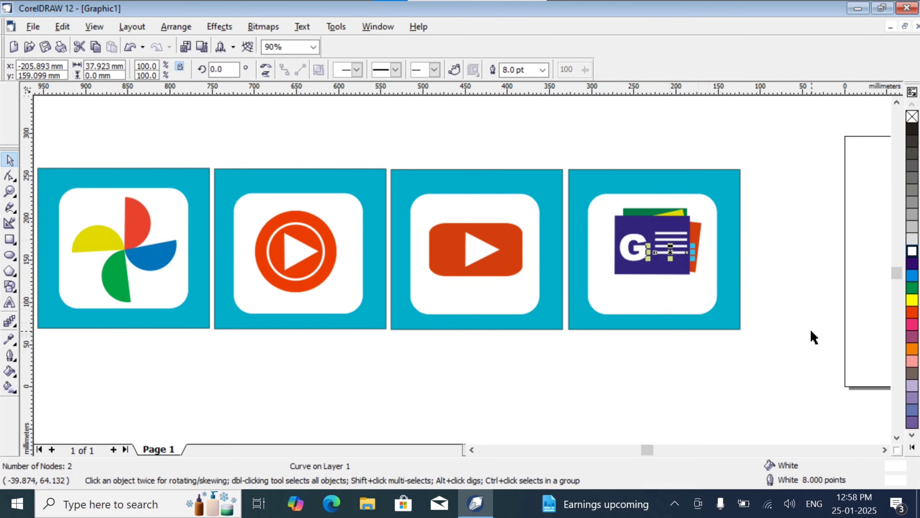
{"action": "left_click", "coordinate": [818, 288]}
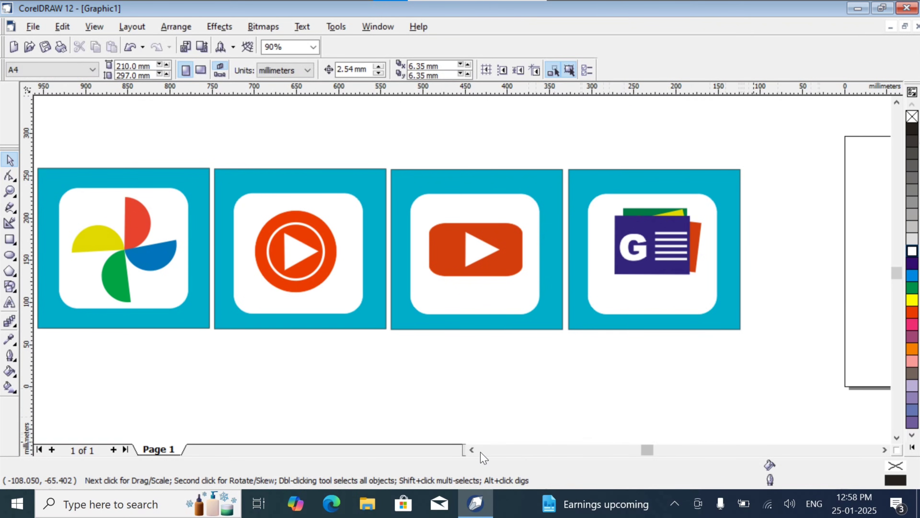
{"action": "left_click", "coordinate": [471, 449]}
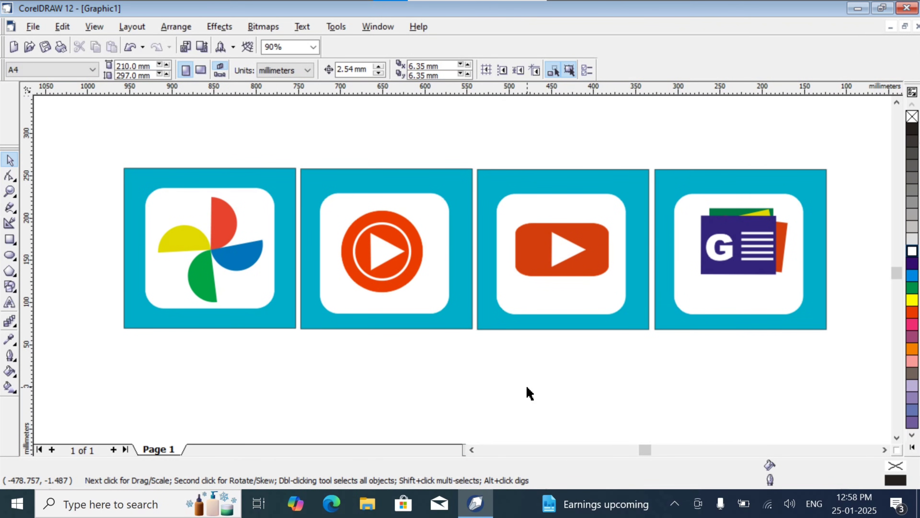